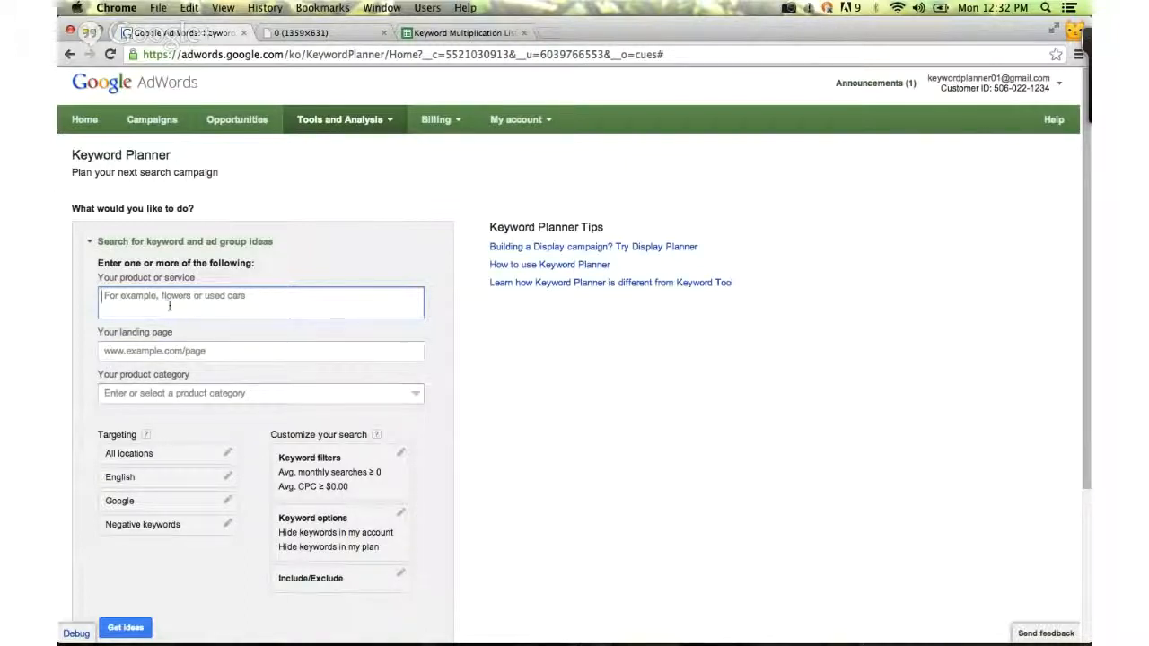
# Enter "wedding shoes" as the product or service and target the state of New York, United States
pyautogui.write('wedding sho')
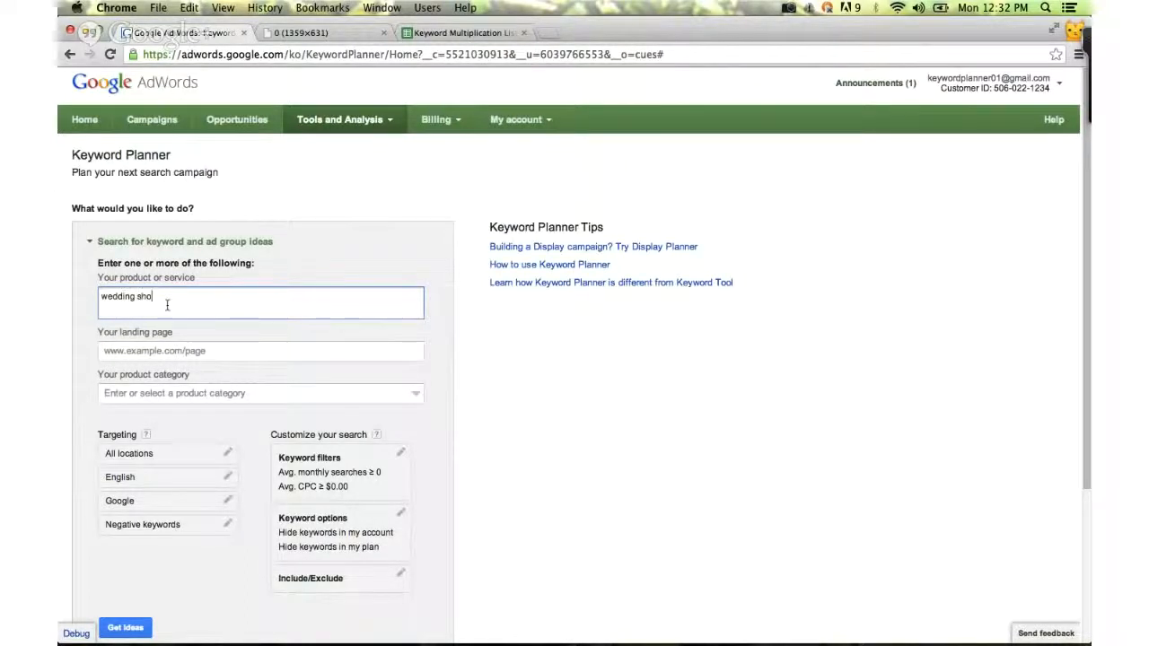
pyautogui.write('es')
pyautogui.click(199, 455)
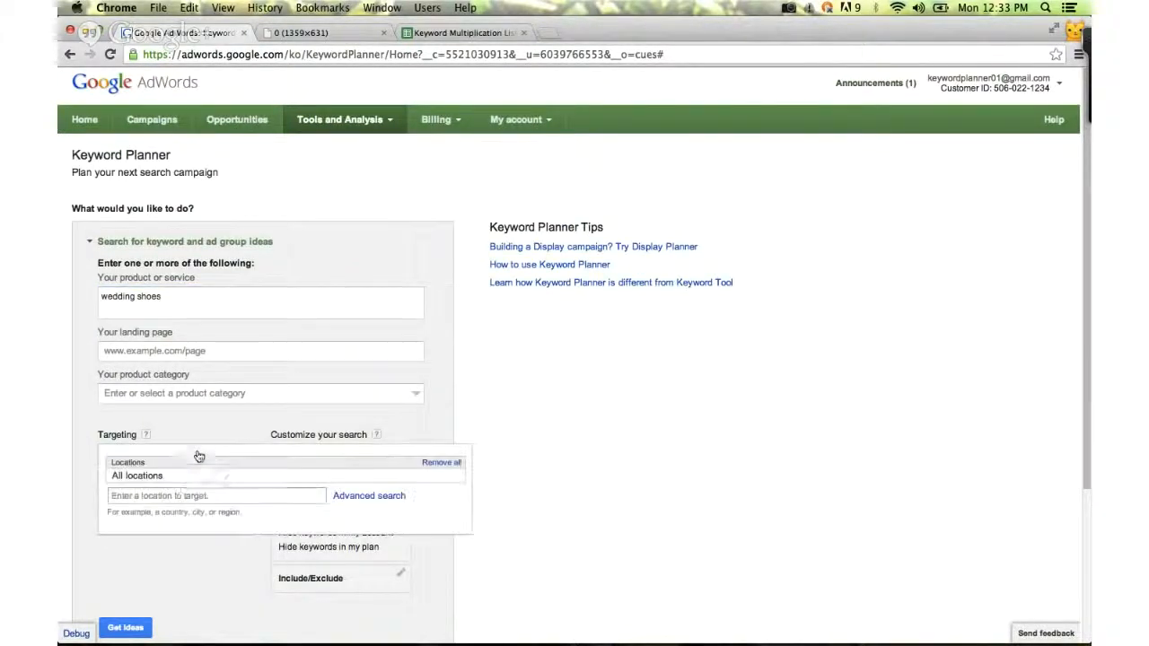
pyautogui.click(174, 497)
pyautogui.write('new york')
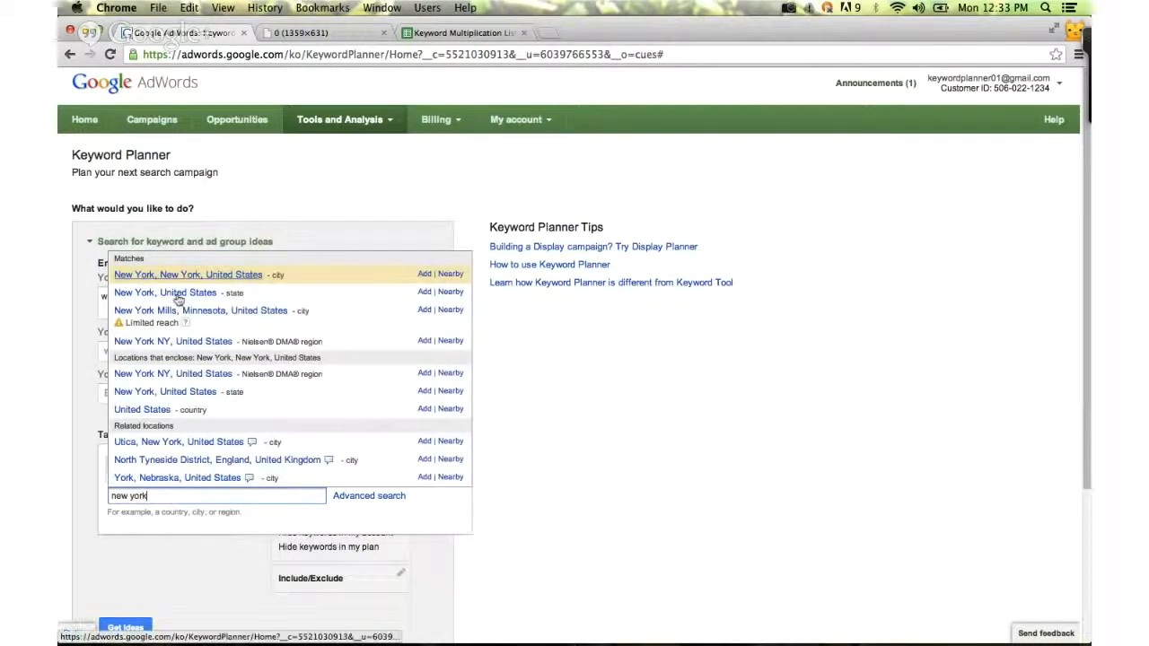
pyautogui.click(176, 295)
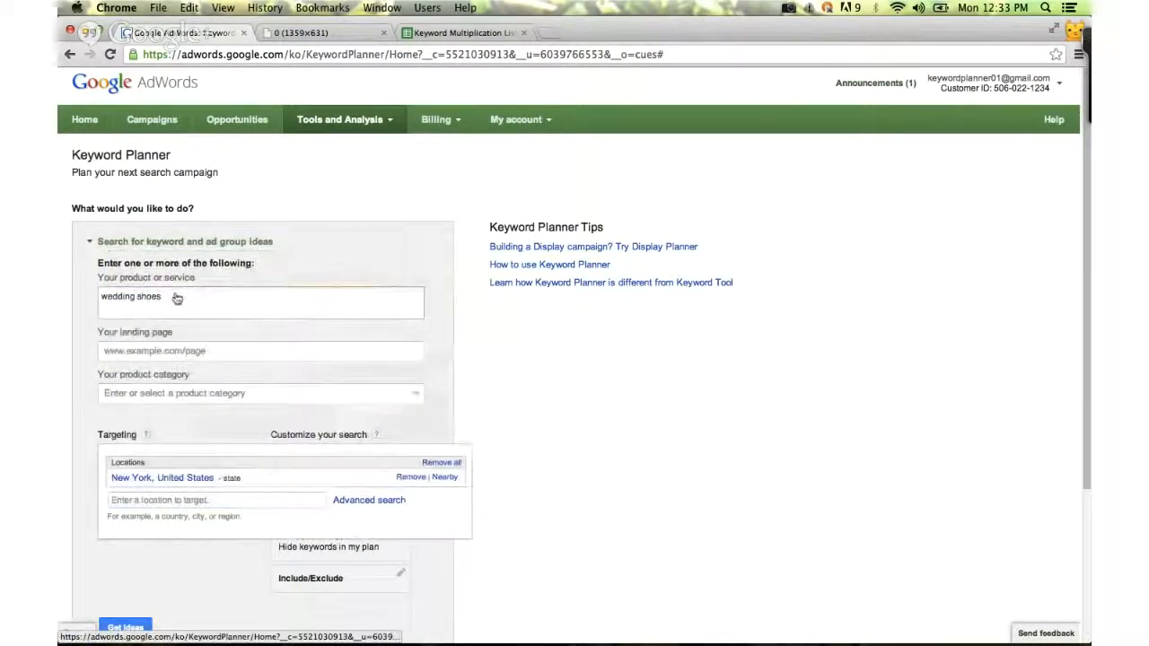
pyautogui.click(79, 487)
# Set the targeted network to Google and search partners, and get keyword and ad group ideas
pyautogui.click(144, 504)
pyautogui.click(113, 525)
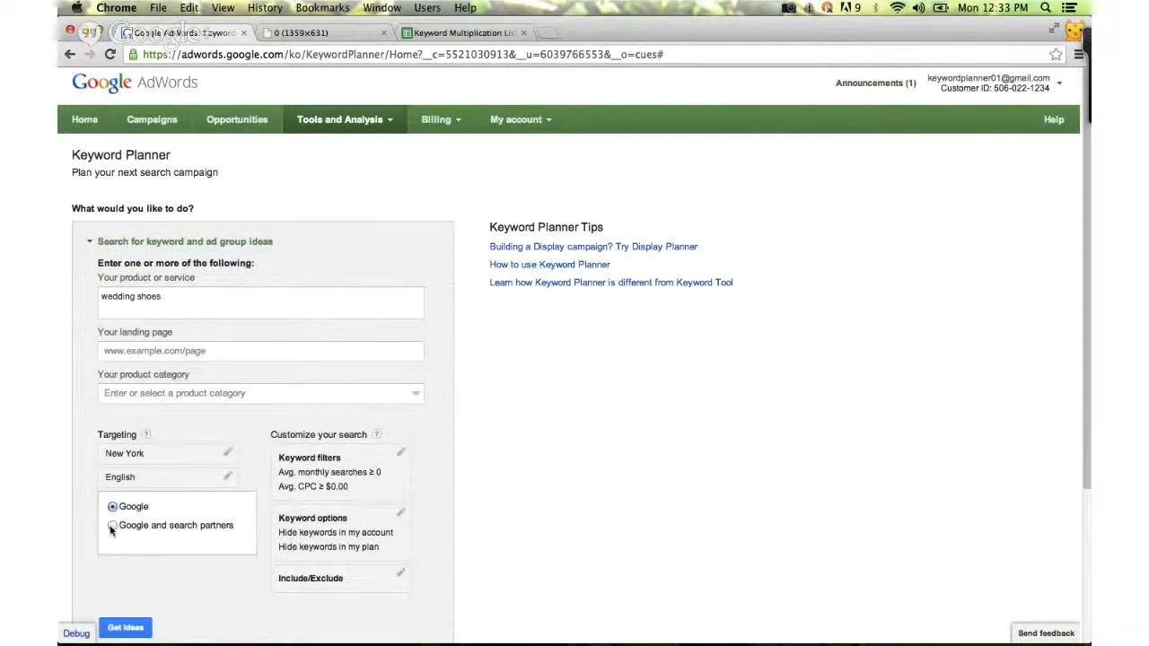
pyautogui.click(432, 519)
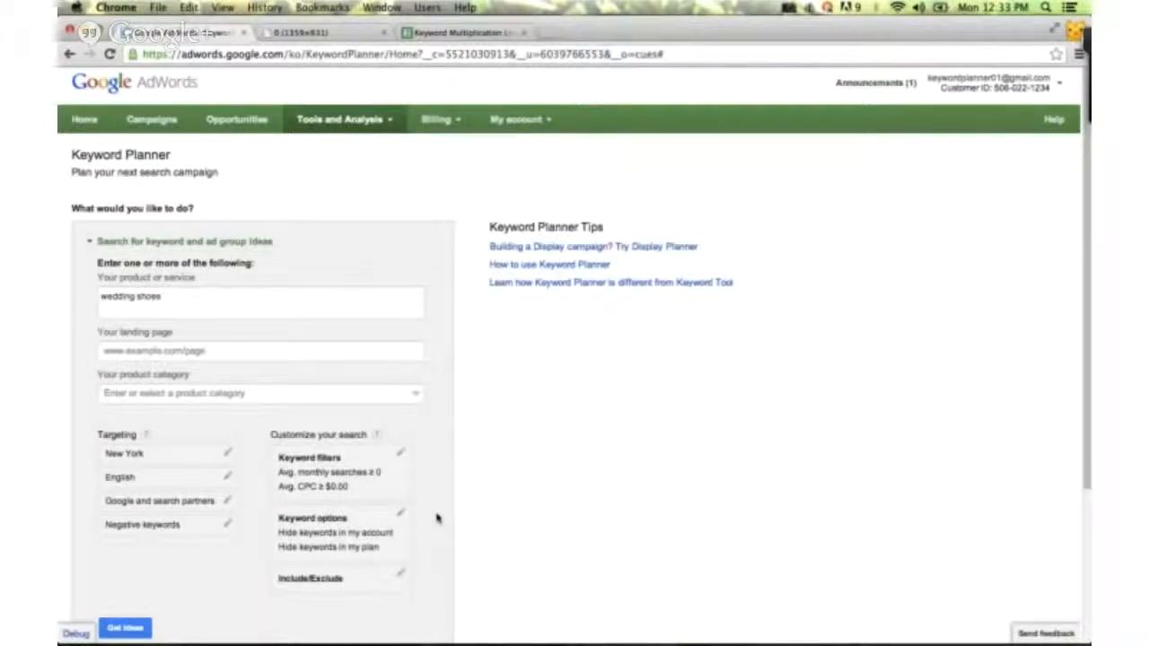
pyautogui.scroll(-2, 438, 518)
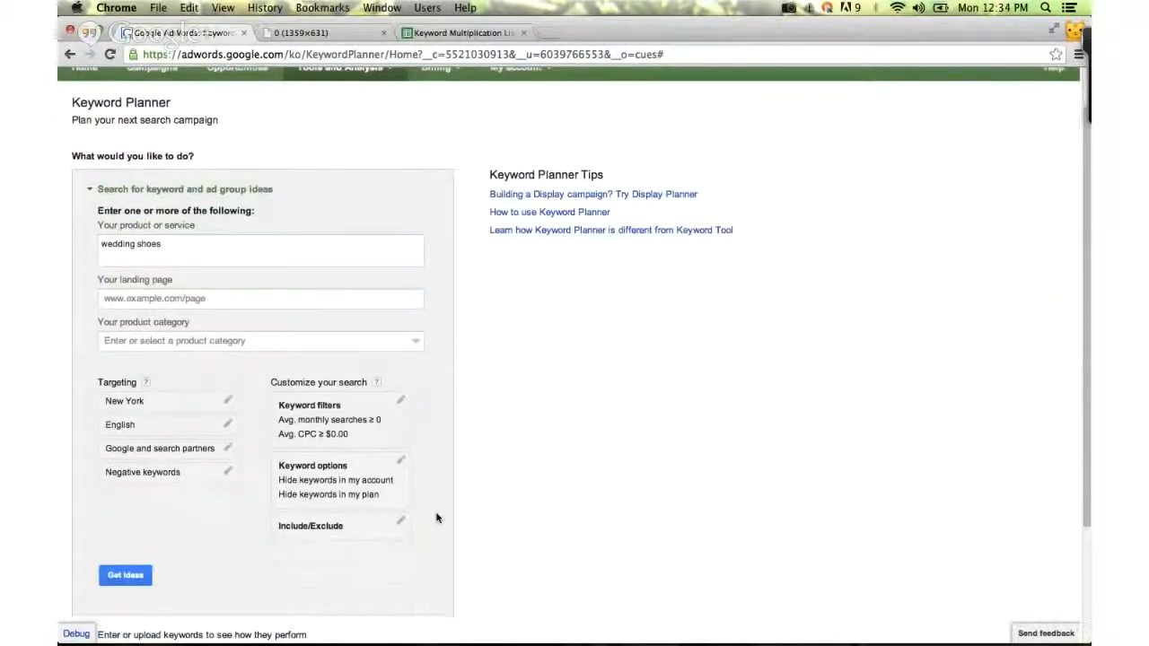
pyautogui.click(126, 576)
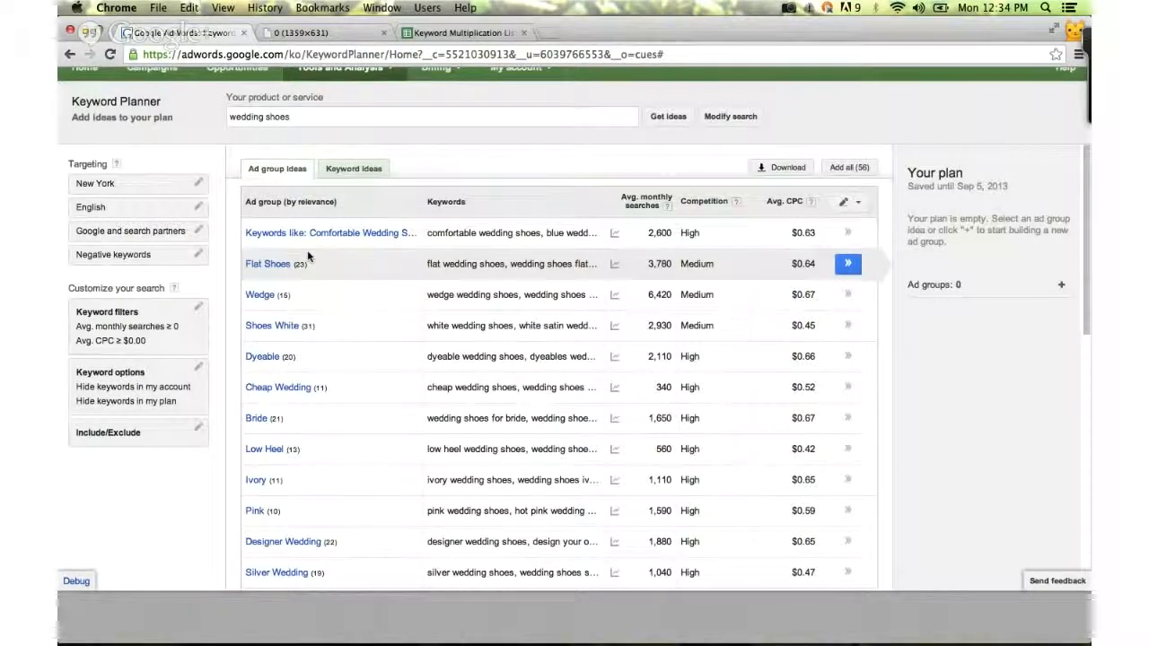
# Open the Wedge ad group and add its first six keywords, from "wedge wedding shoes" through "wedding wedges shoes", to the plan
pyautogui.moveTo(616, 295)
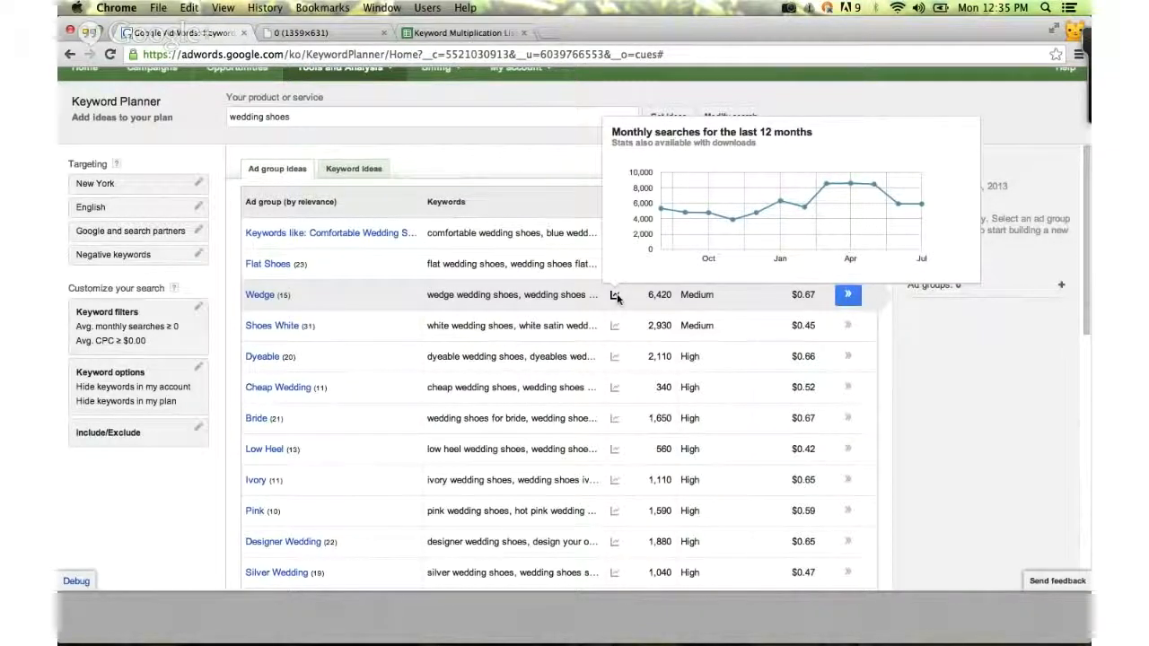
pyautogui.moveTo(827, 187)
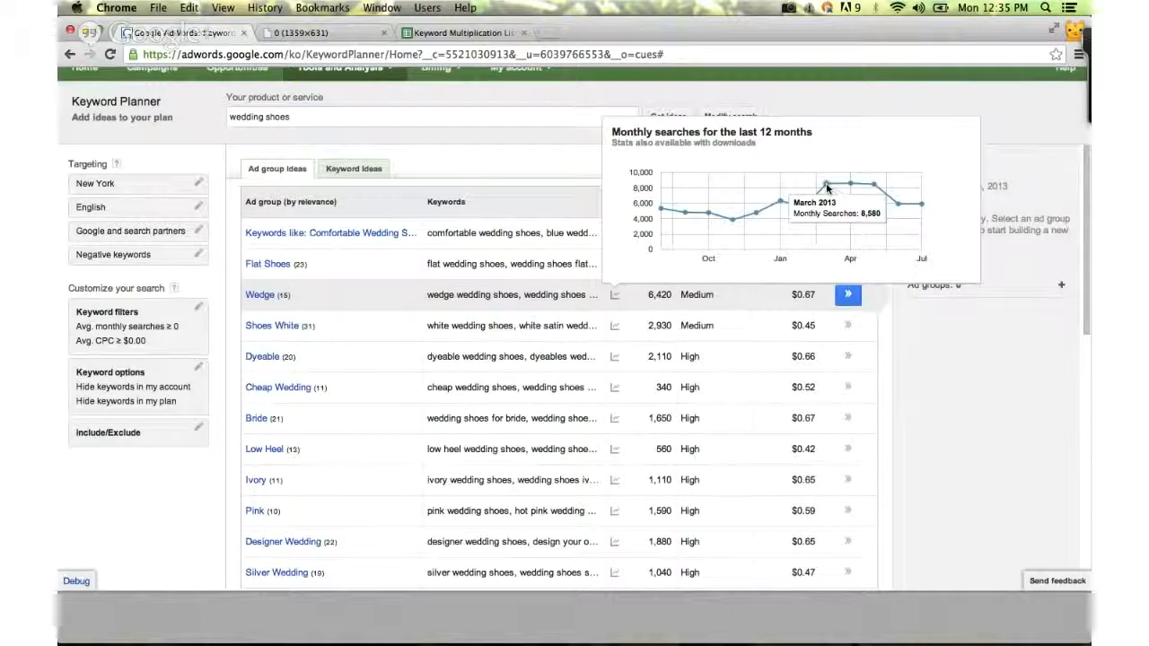
pyautogui.moveTo(873, 185)
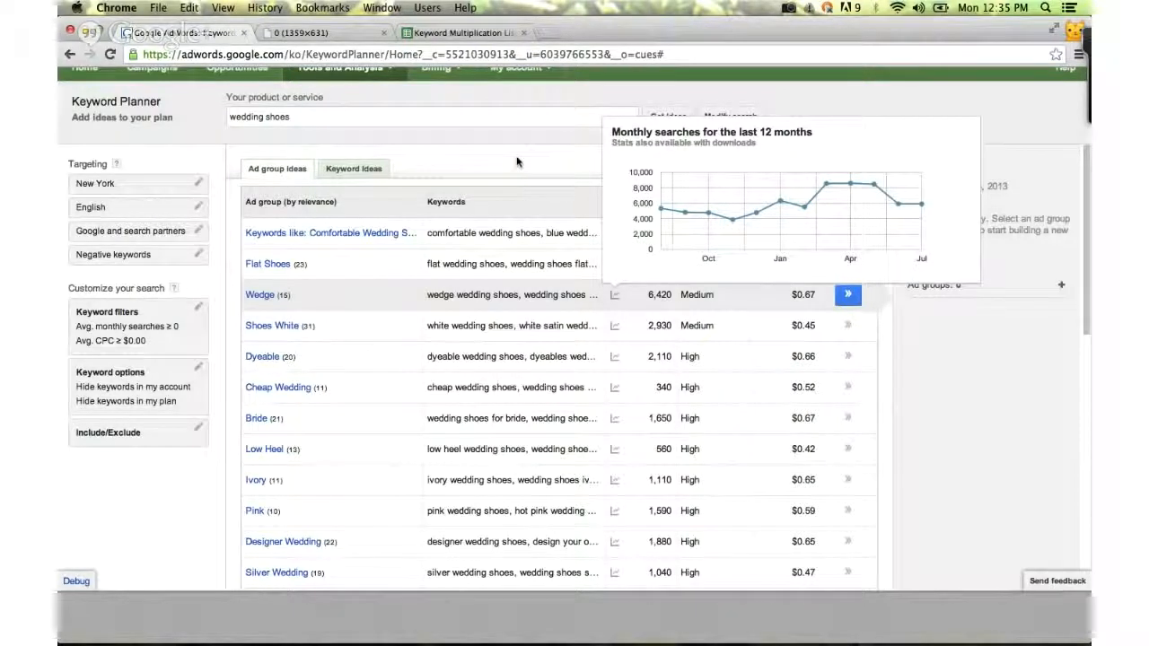
pyautogui.click(260, 295)
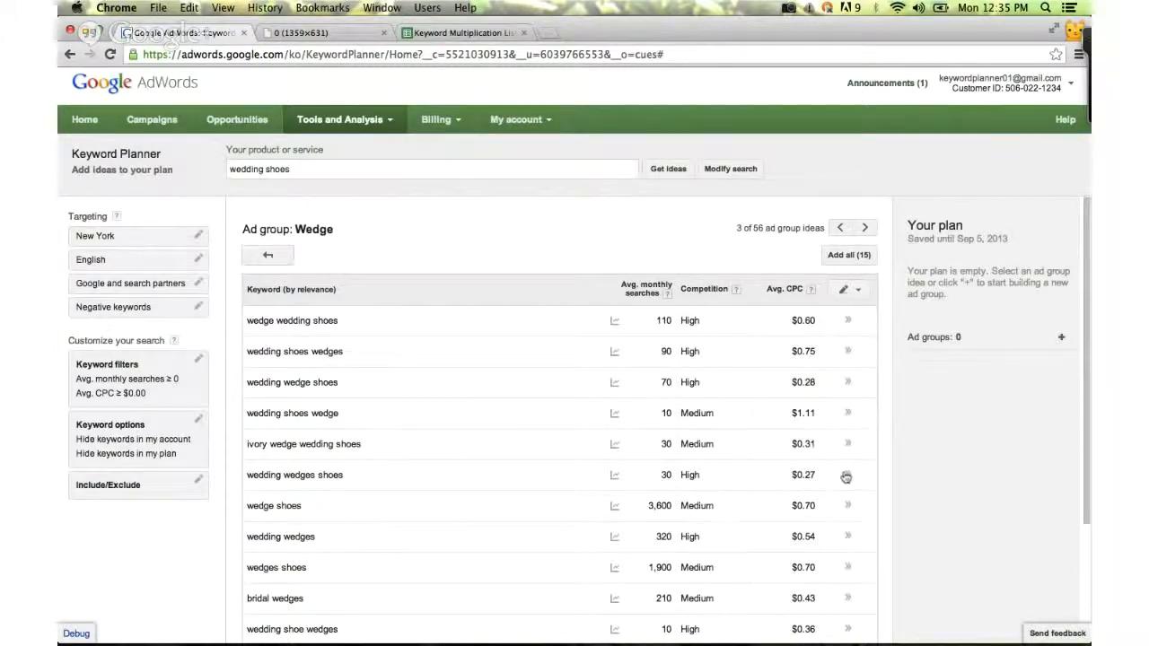
pyautogui.click(849, 323)
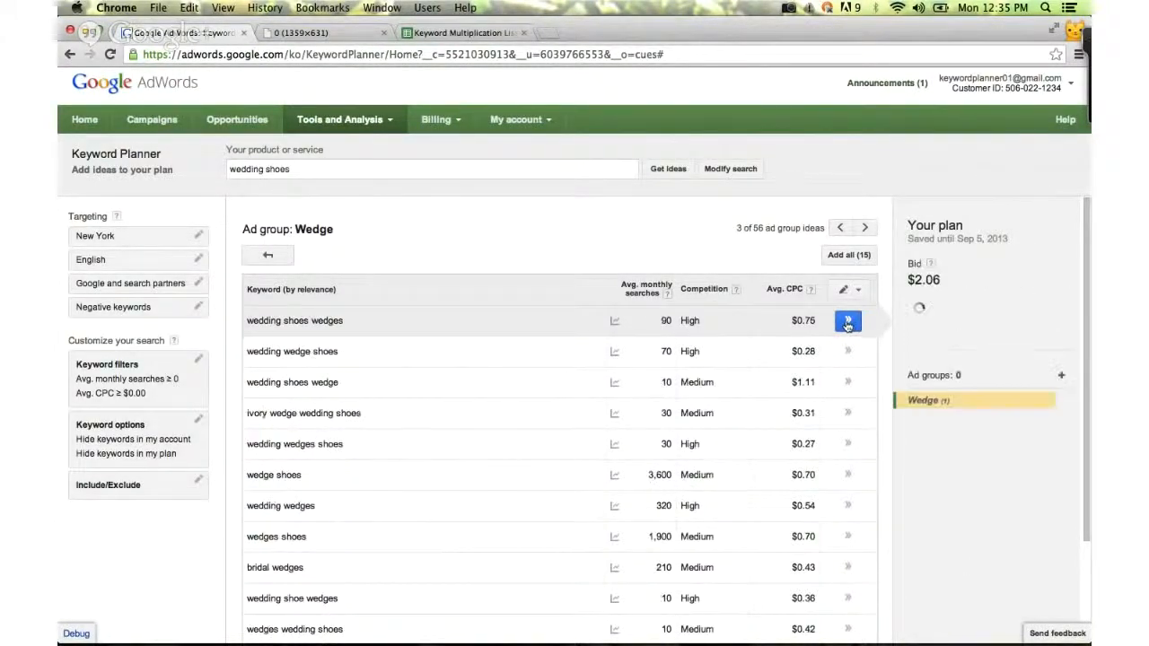
pyautogui.click(847, 324)
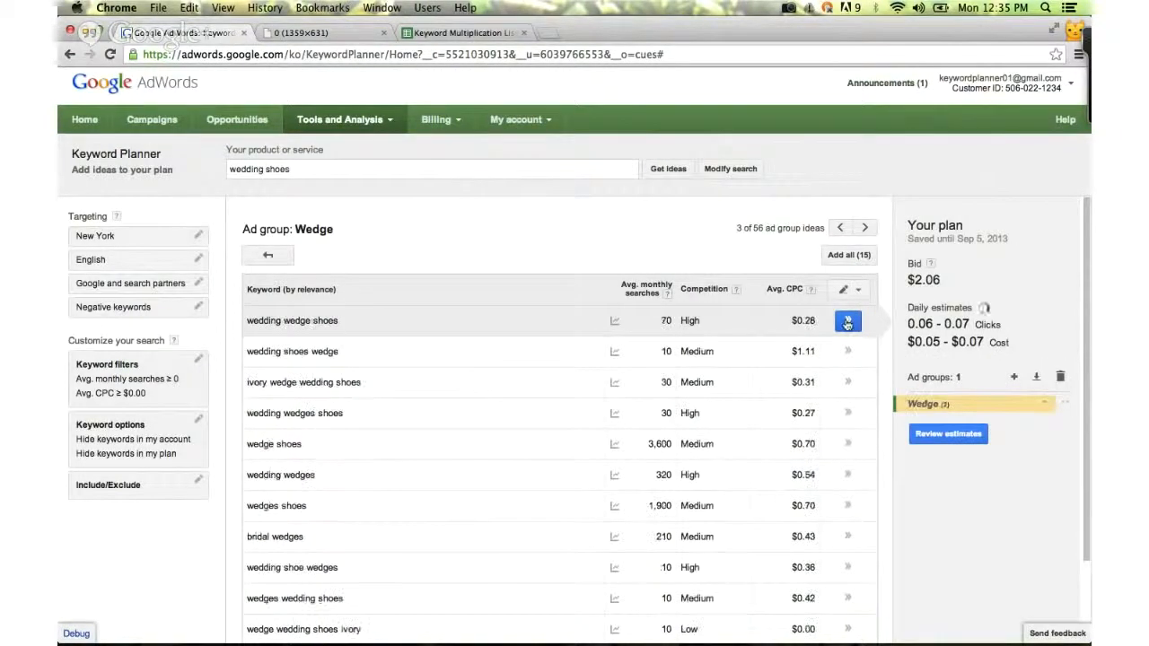
pyautogui.click(848, 324)
pyautogui.click(847, 324)
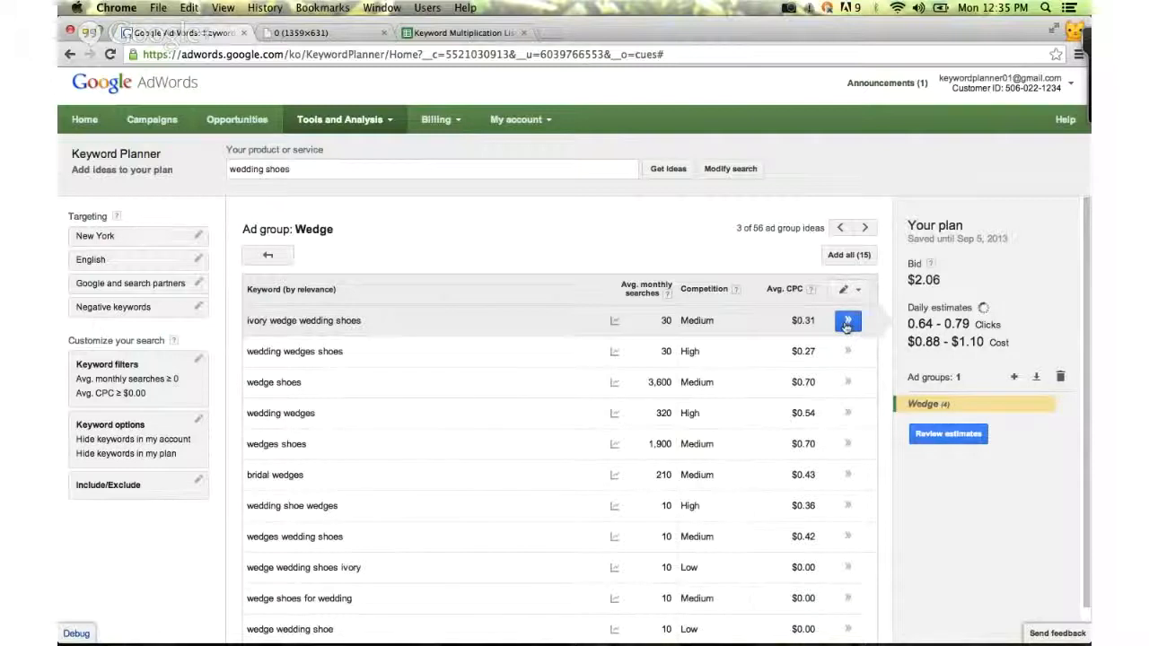
pyautogui.click(847, 323)
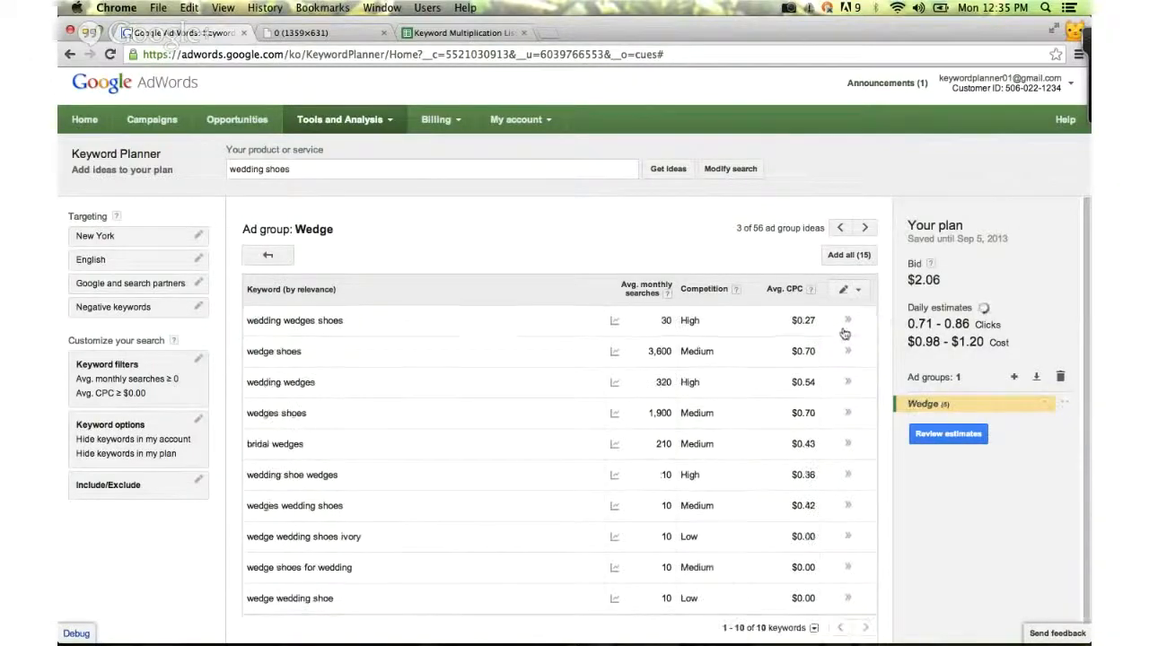
pyautogui.click(844, 328)
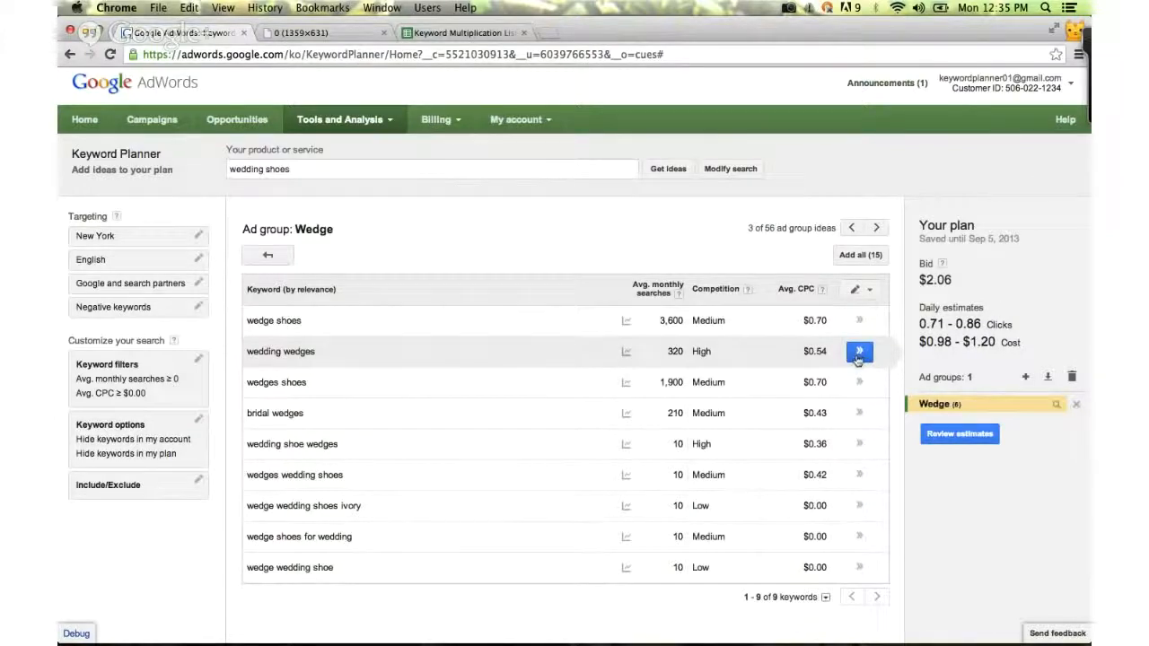
# Add "wedding wedges", "bridal wedges", "wedding shoe wedges", "wedges wedding shoes", "wedge wedding shoes ivory" and "wedge shoes for wedding" to the plan
pyautogui.click(858, 354)
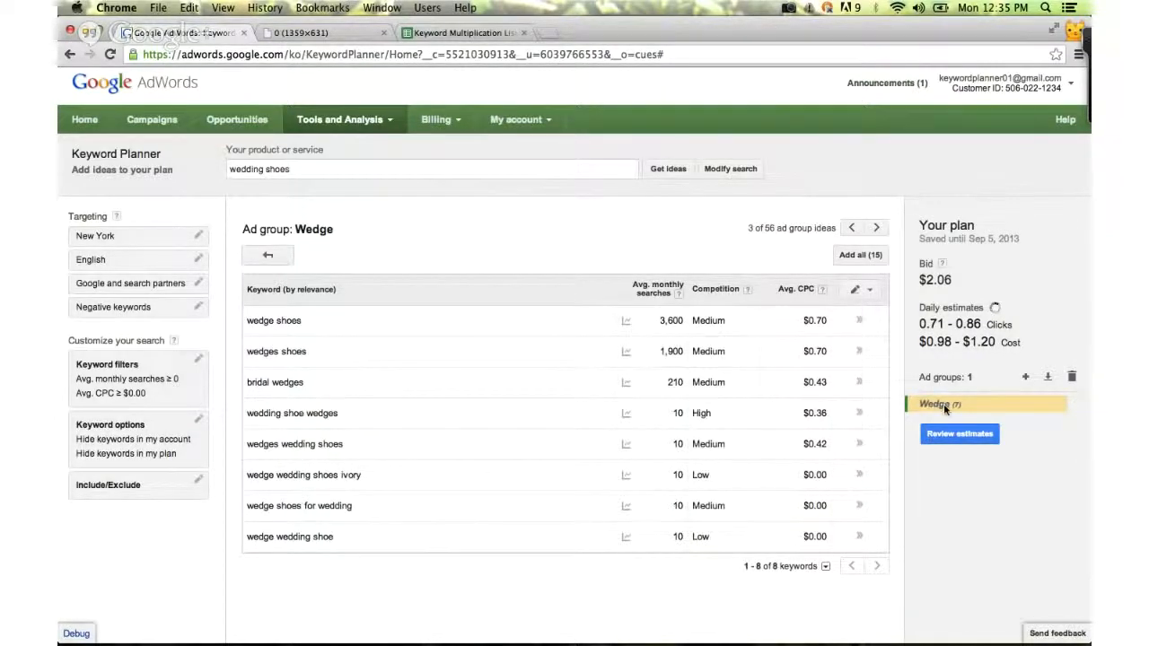
pyautogui.click(860, 384)
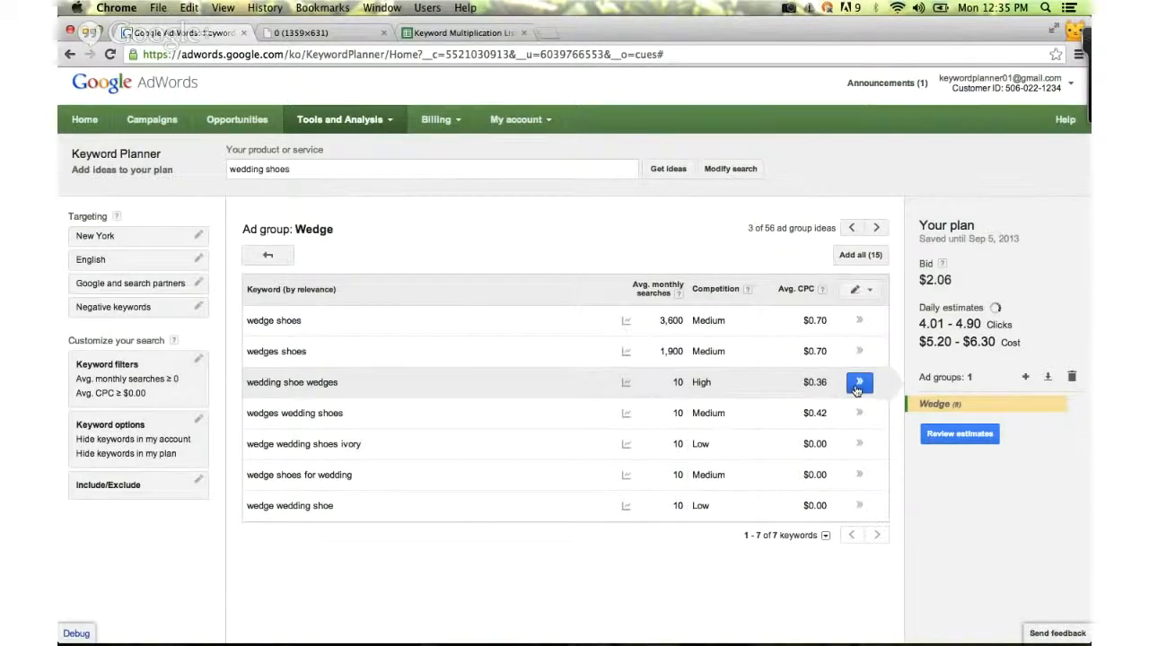
pyautogui.click(858, 384)
pyautogui.click(858, 384)
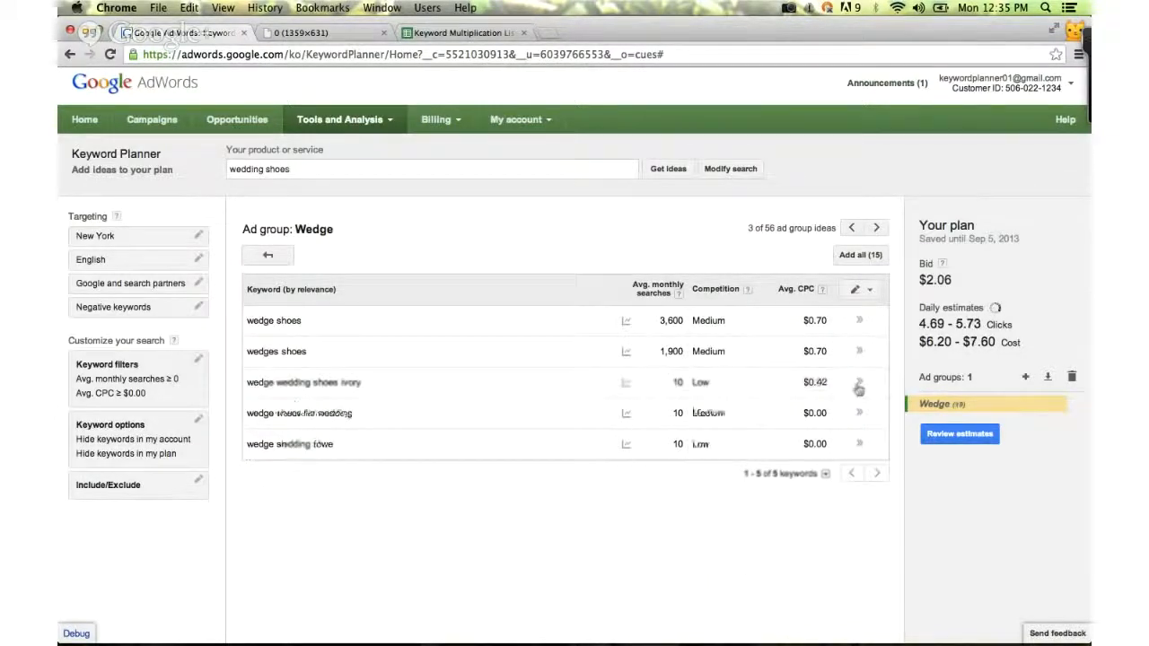
pyautogui.click(859, 384)
pyautogui.click(859, 384)
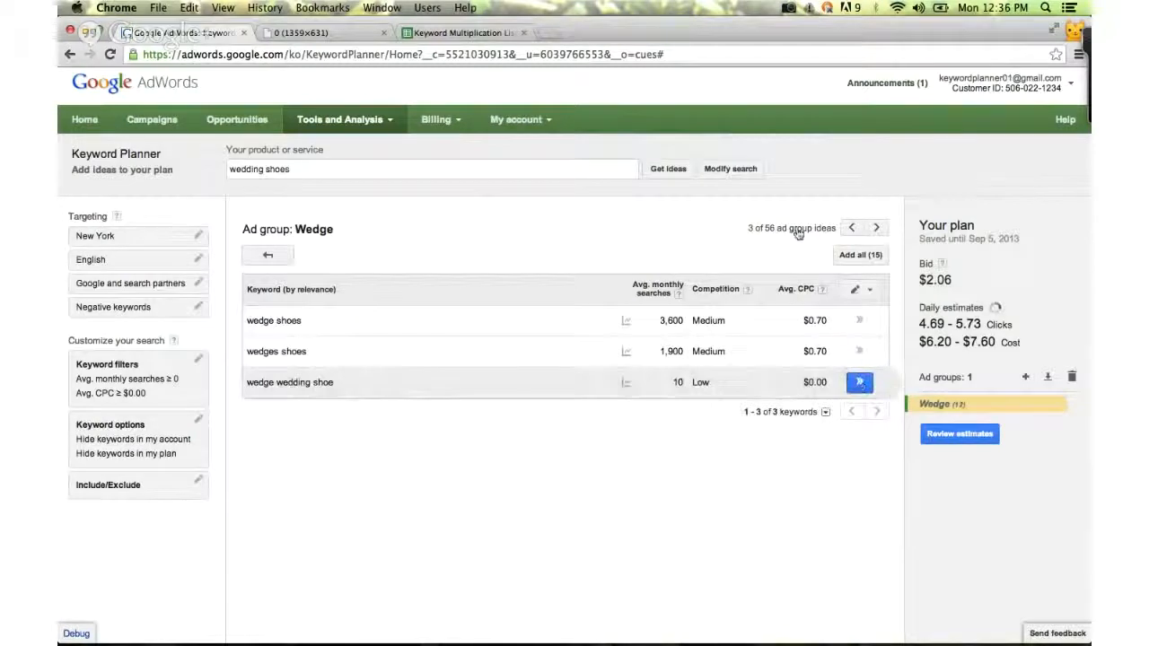
# Return to the ad group ideas and add Dyeable, Shoes White, Flat Shoes, Low Heel, Ivory, Bride and Pink to the plan
pyautogui.click(268, 258)
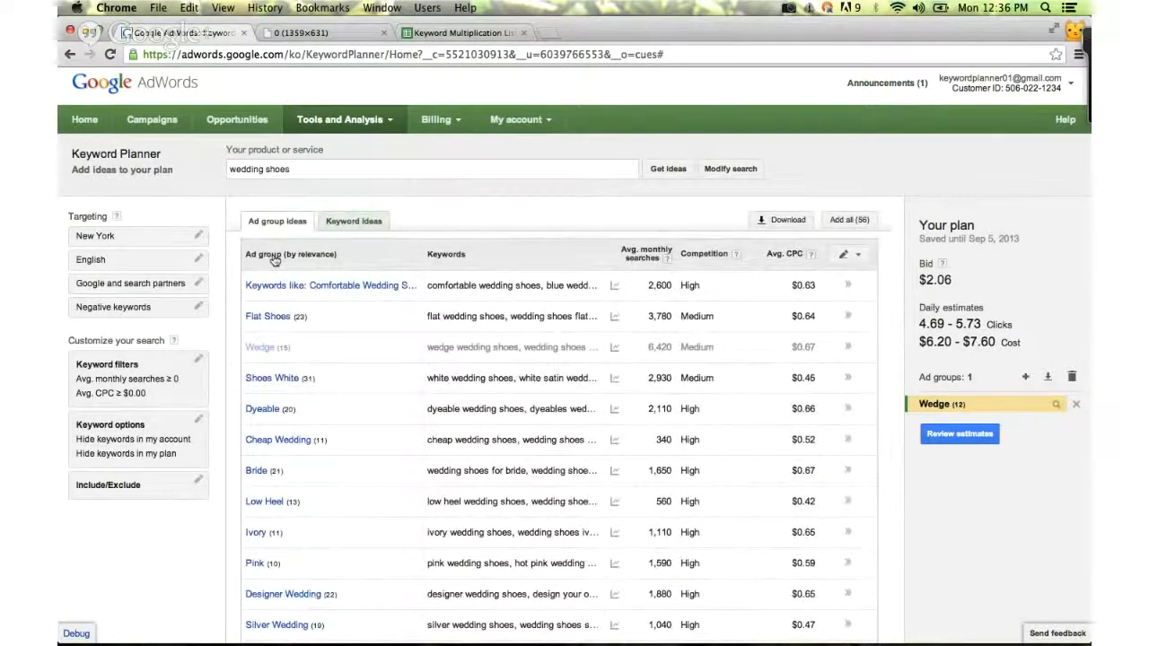
pyautogui.click(847, 408)
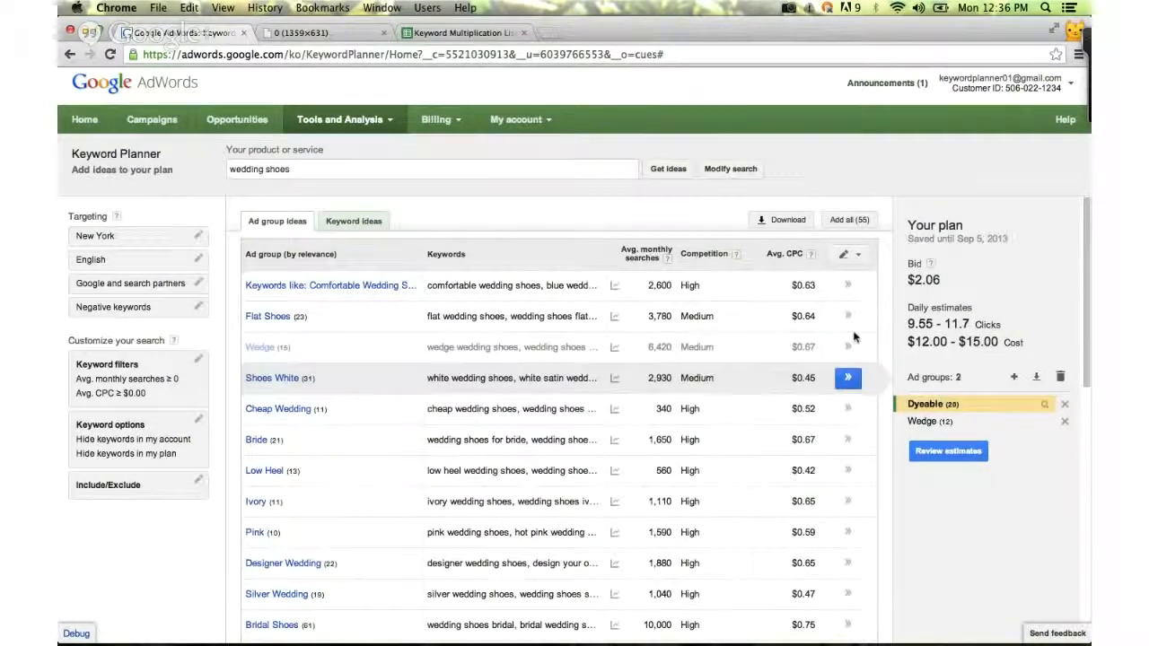
pyautogui.click(848, 379)
pyautogui.click(848, 316)
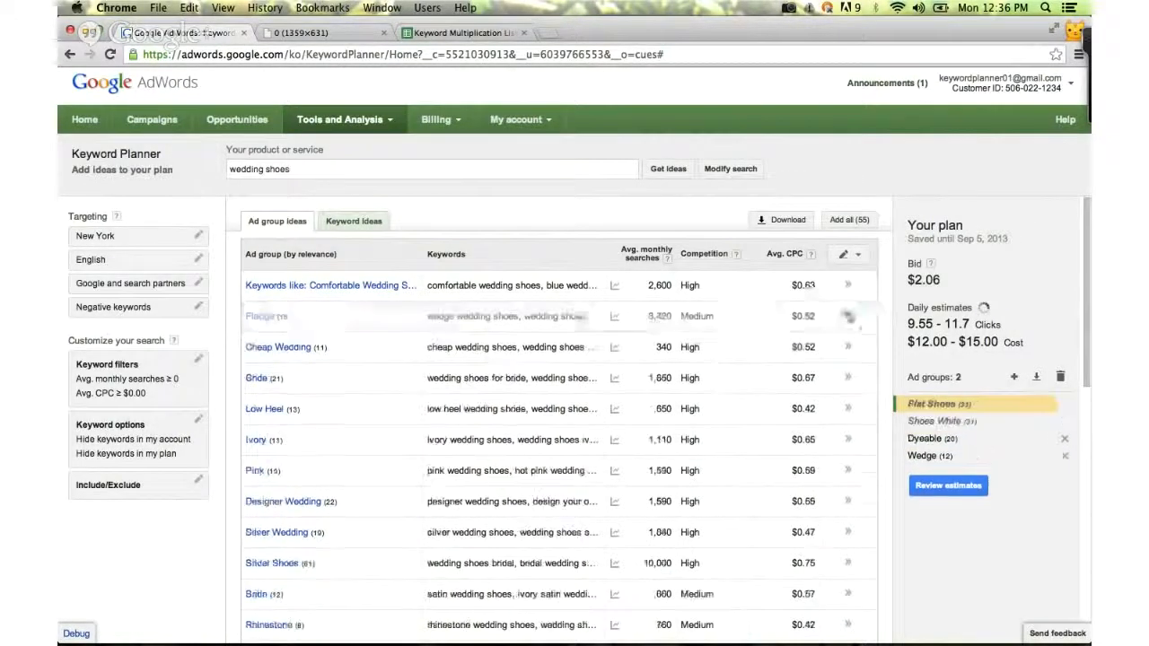
pyautogui.click(847, 410)
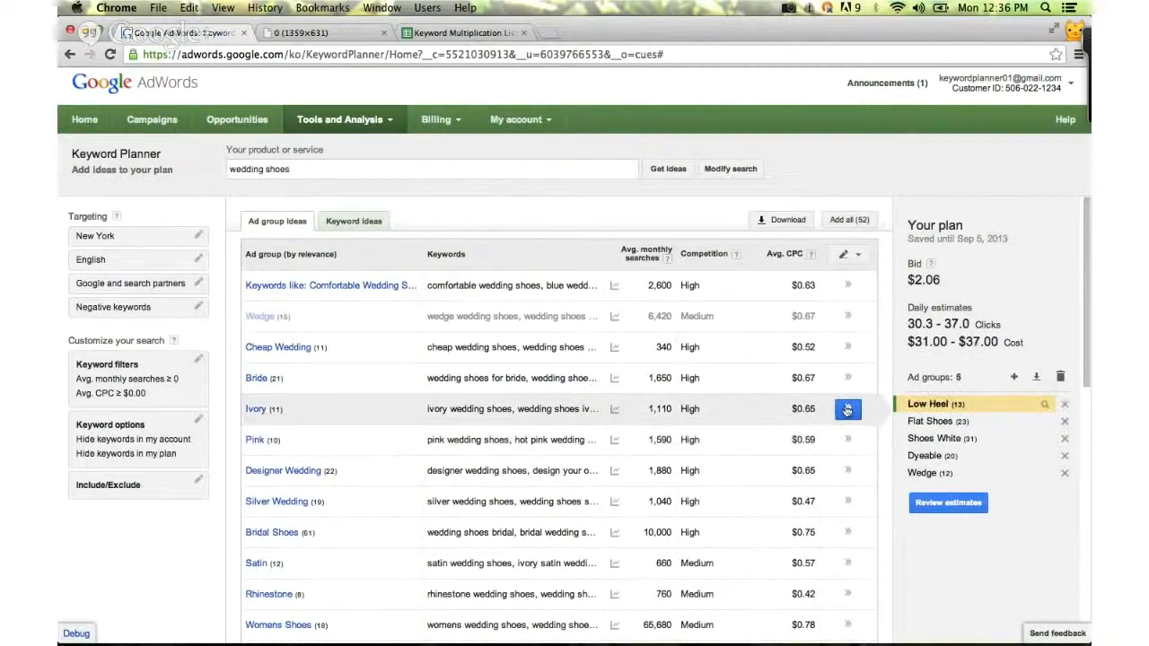
pyautogui.click(847, 411)
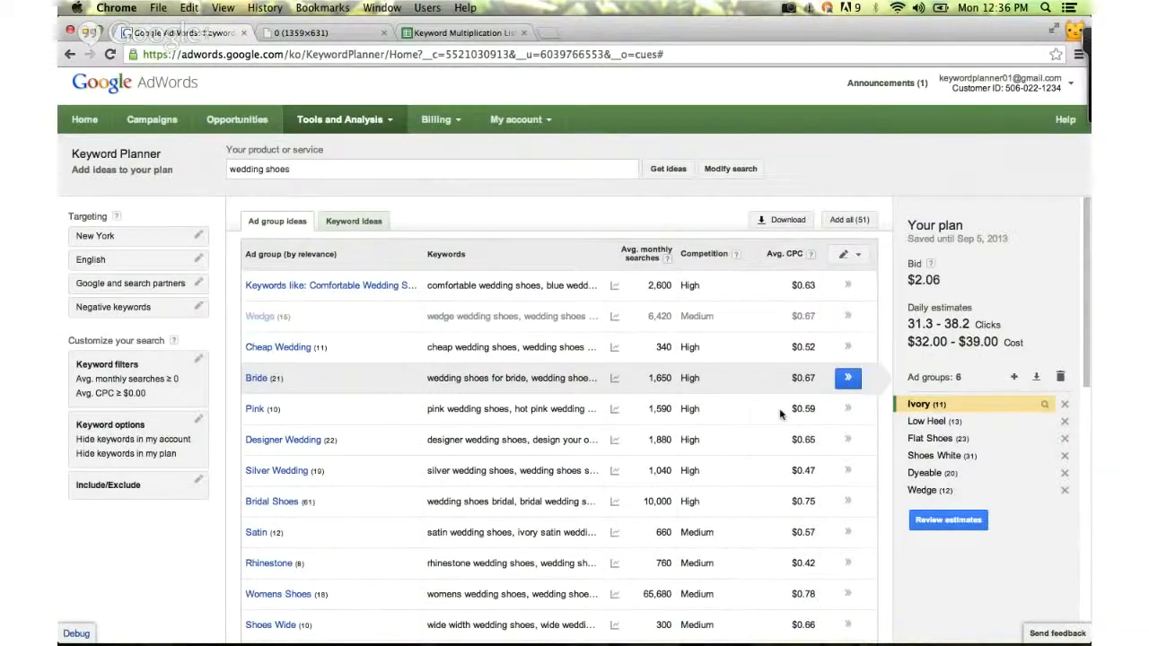
pyautogui.click(848, 378)
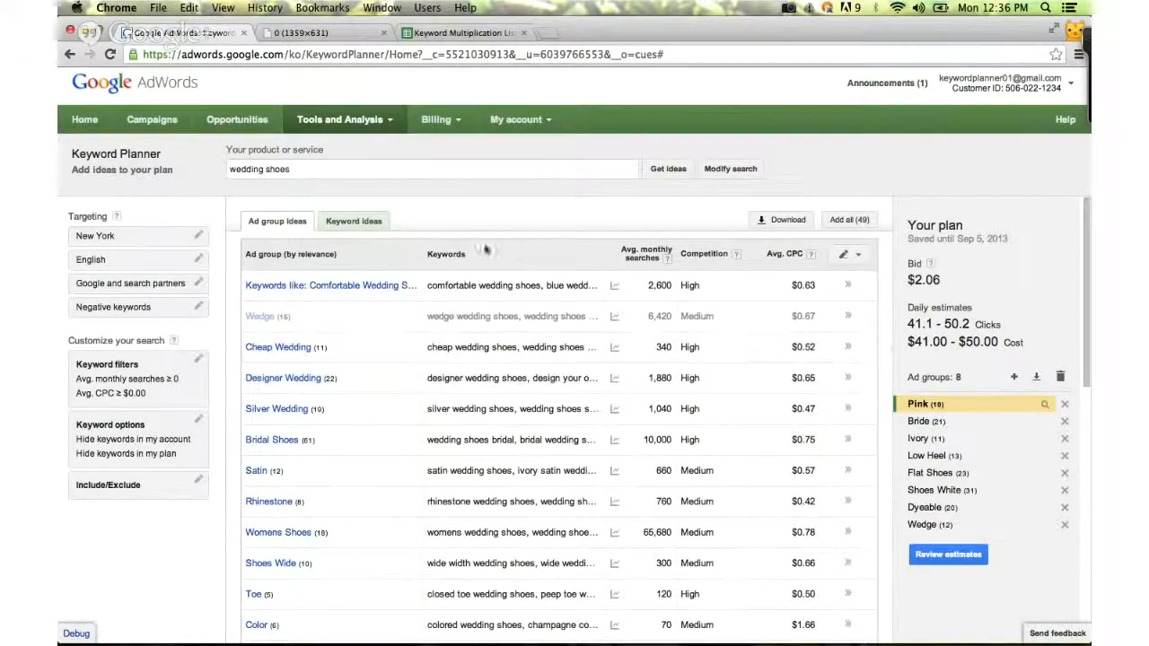
# Get new ideas for "bridesmaid shoes" and show them as individual keyword ideas
pyautogui.tripleClick(260, 171)
pyautogui.press('BackSpace')
pyautogui.write('bride')
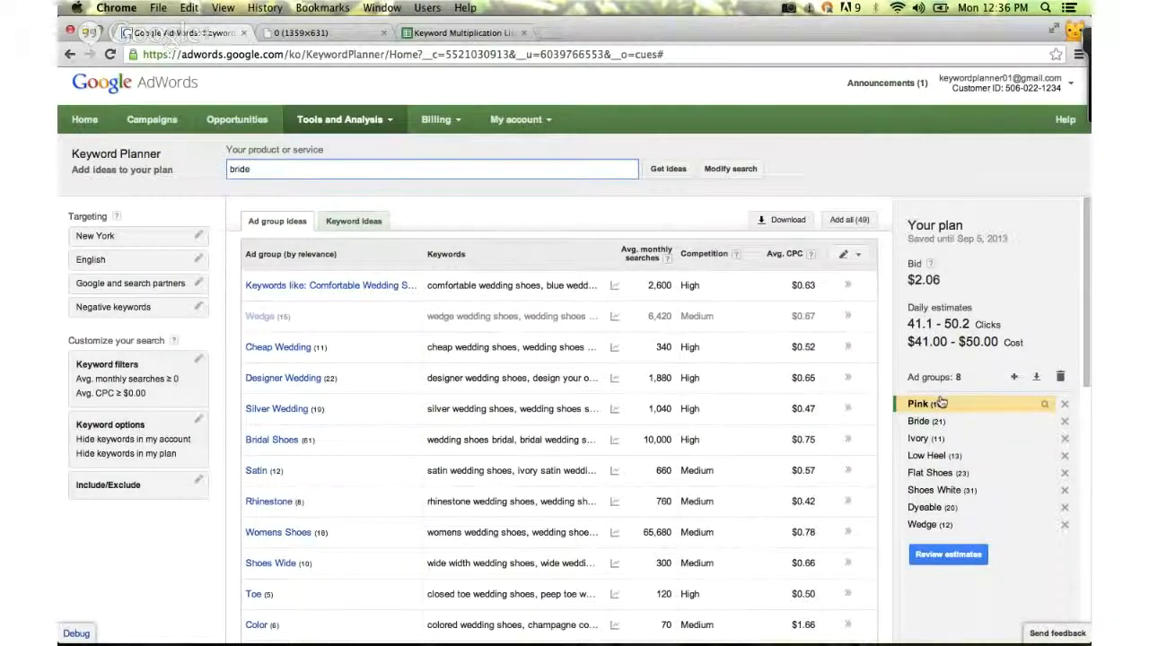
pyautogui.write('smaid shoes')
pyautogui.click(668, 169)
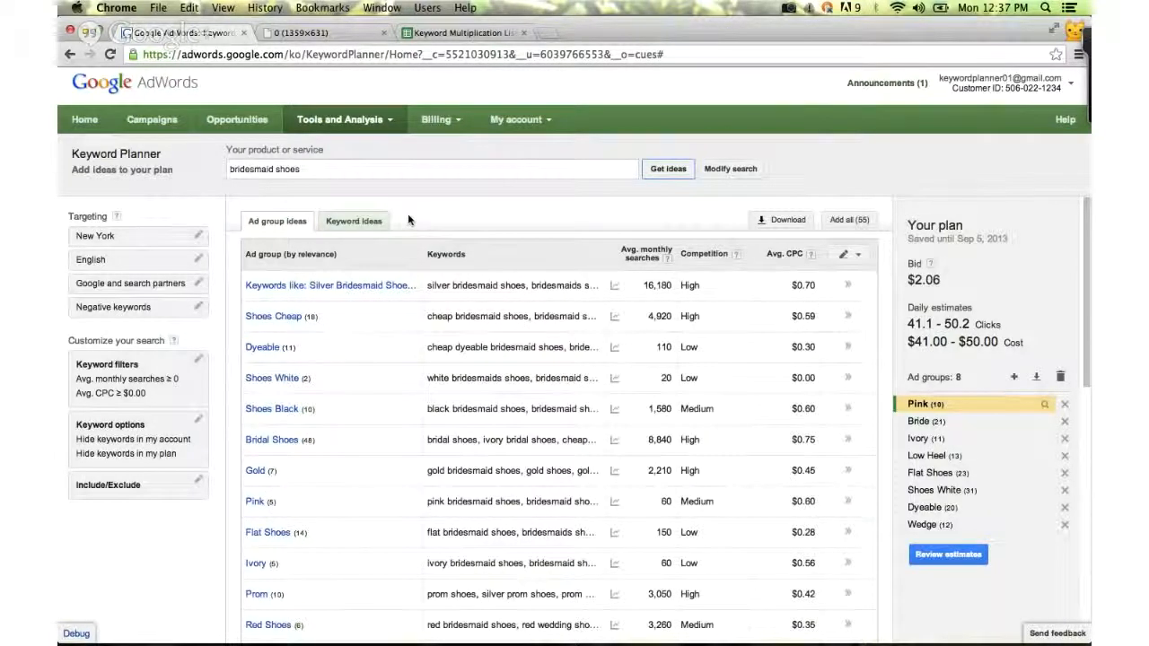
pyautogui.click(363, 223)
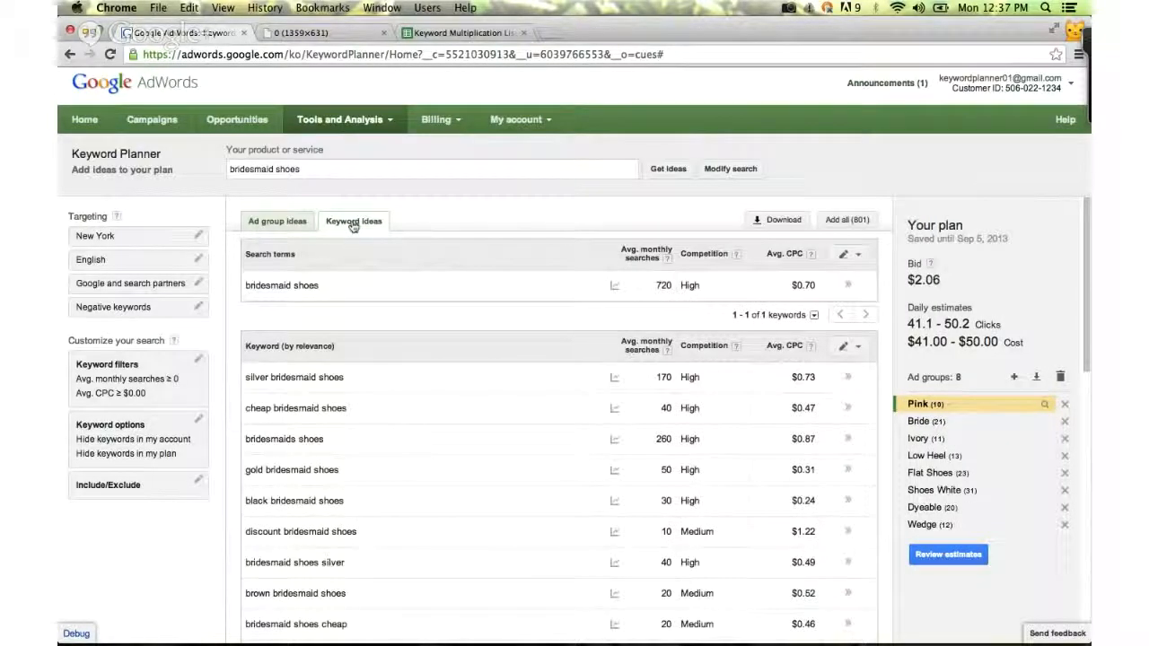
# Create a new ad group named "Bridesmaid Shoes" in the plan
pyautogui.click(1014, 378)
pyautogui.write('Bridesmaid S')
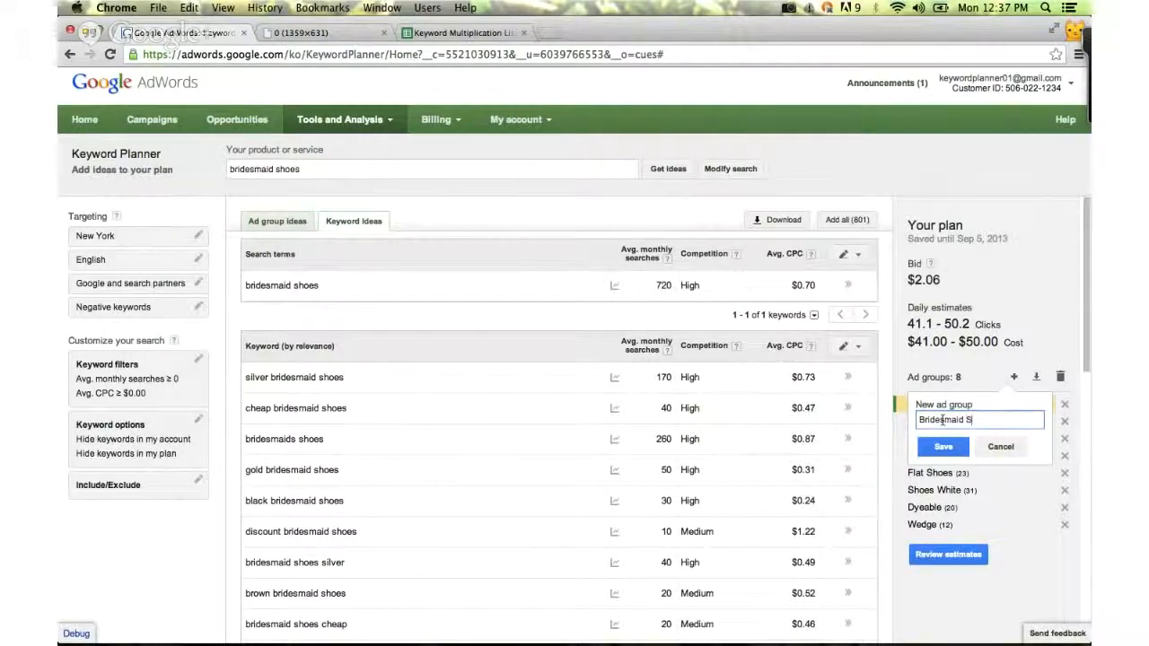
pyautogui.click(946, 447)
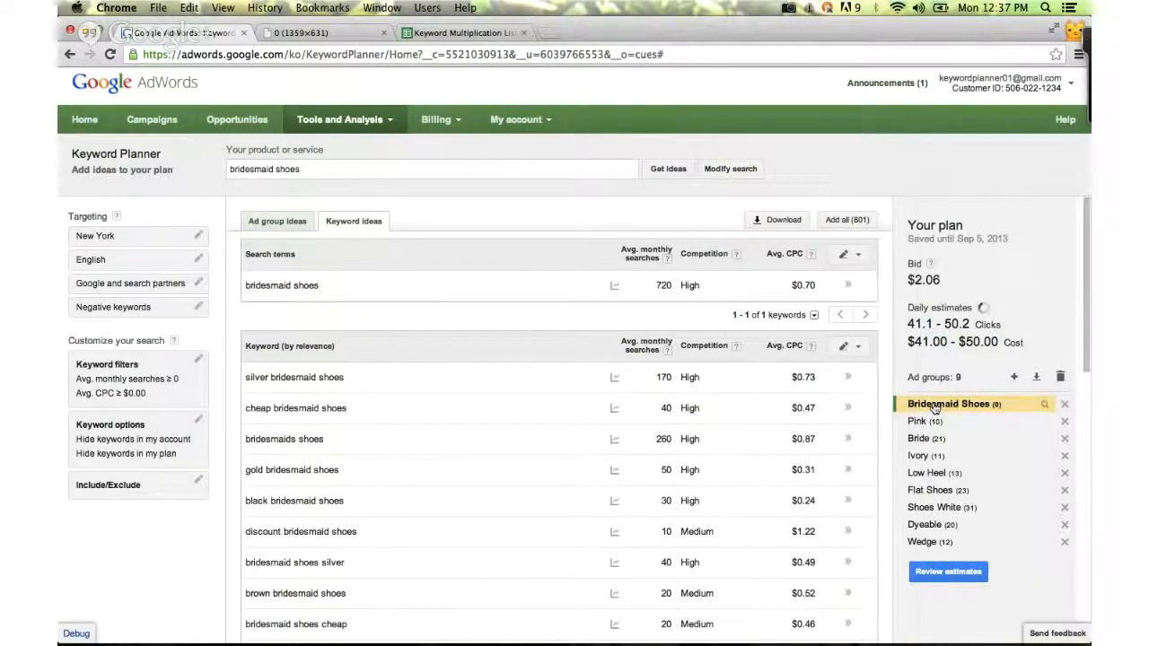
# Open the Bridesmaid Shoes ad group and add the silver, cheap, gold, black and discount bridesmaid shoes keywords to it
pyautogui.click(935, 406)
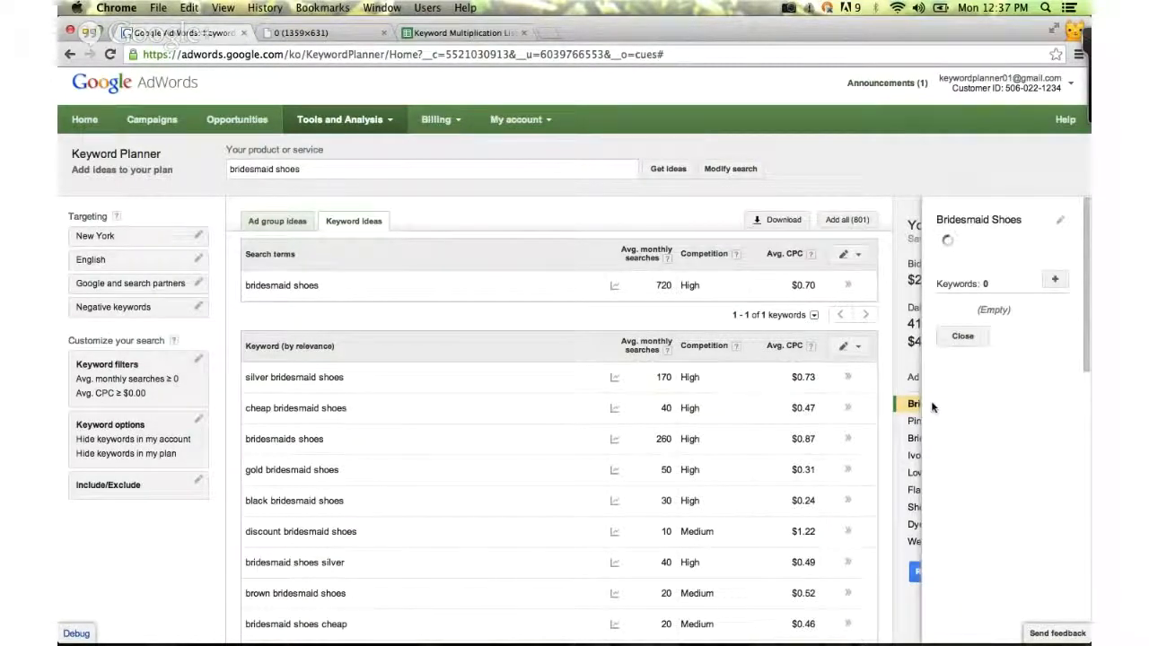
pyautogui.click(847, 379)
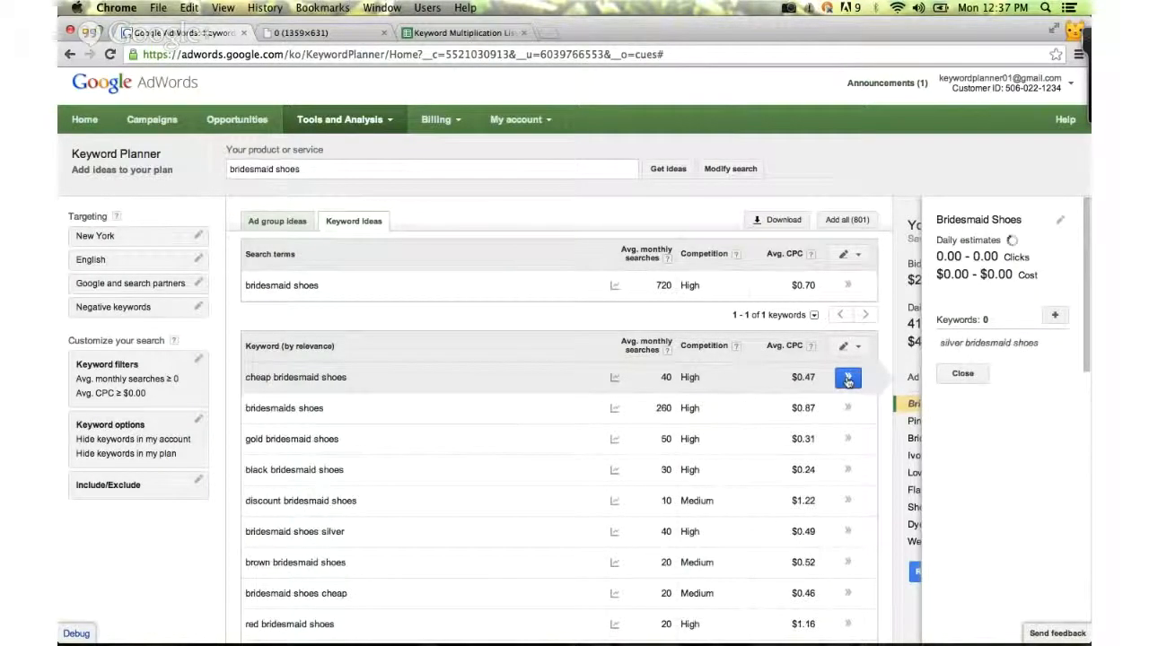
pyautogui.click(847, 384)
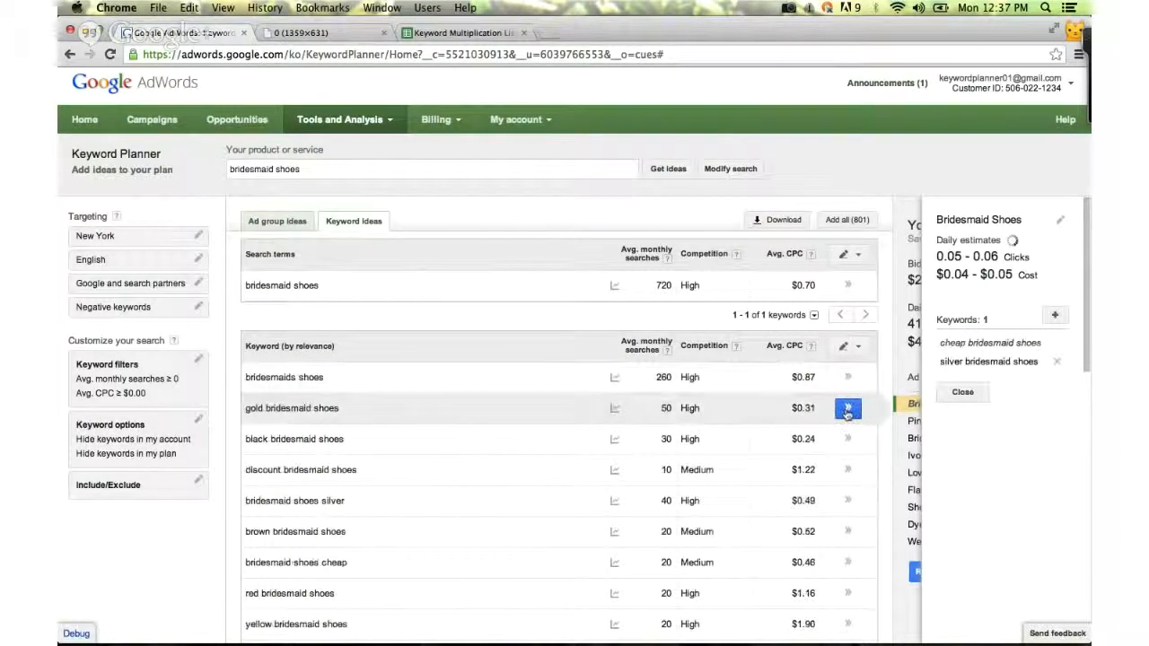
pyautogui.click(849, 406)
pyautogui.click(849, 410)
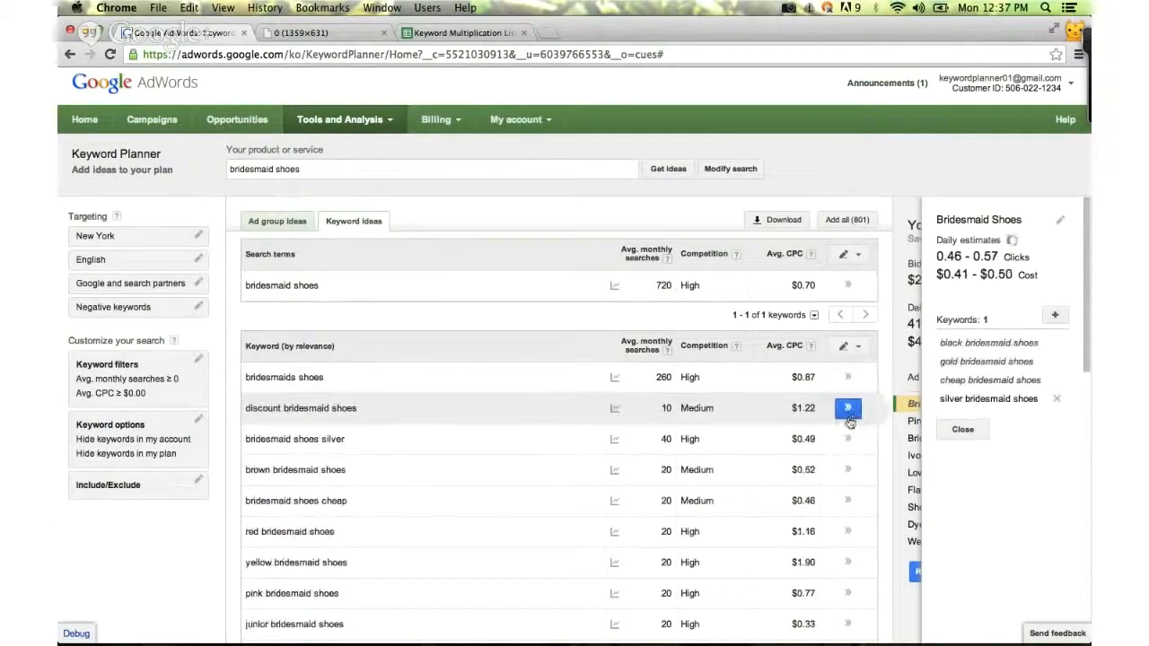
pyautogui.click(849, 412)
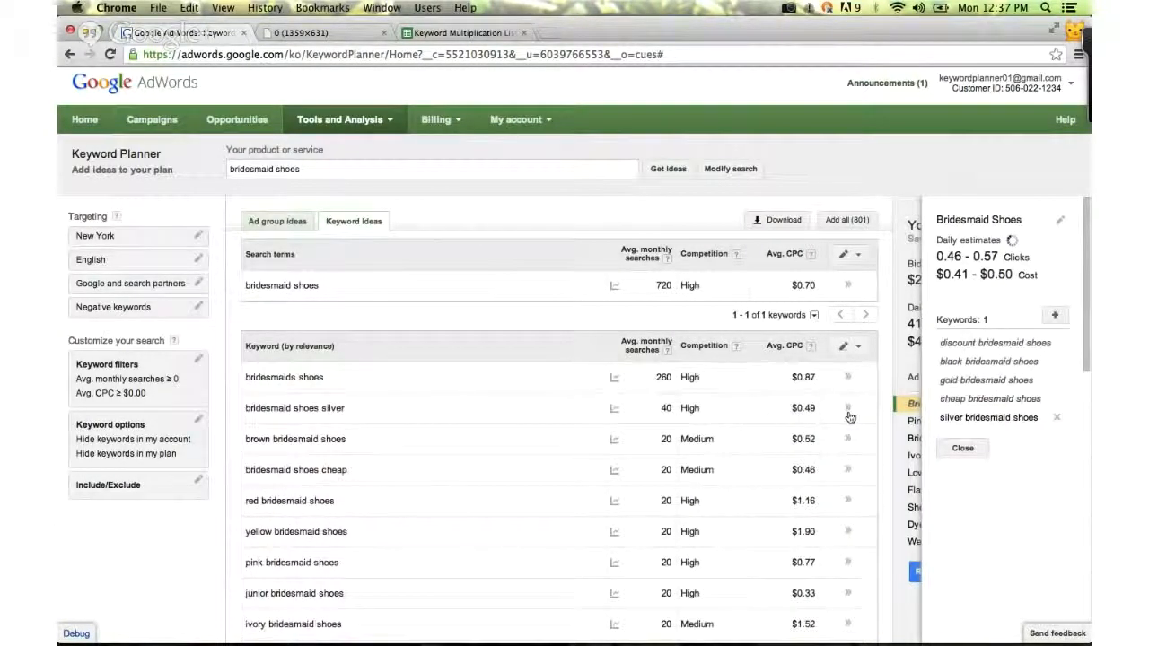
# Add "bridesmaid shoes silver", "bridesmaid shoes cheap", "brown bridesmaid shoes" and "pink bridesmaid shoes" to the ad group, and return to the plan overview
pyautogui.click(849, 413)
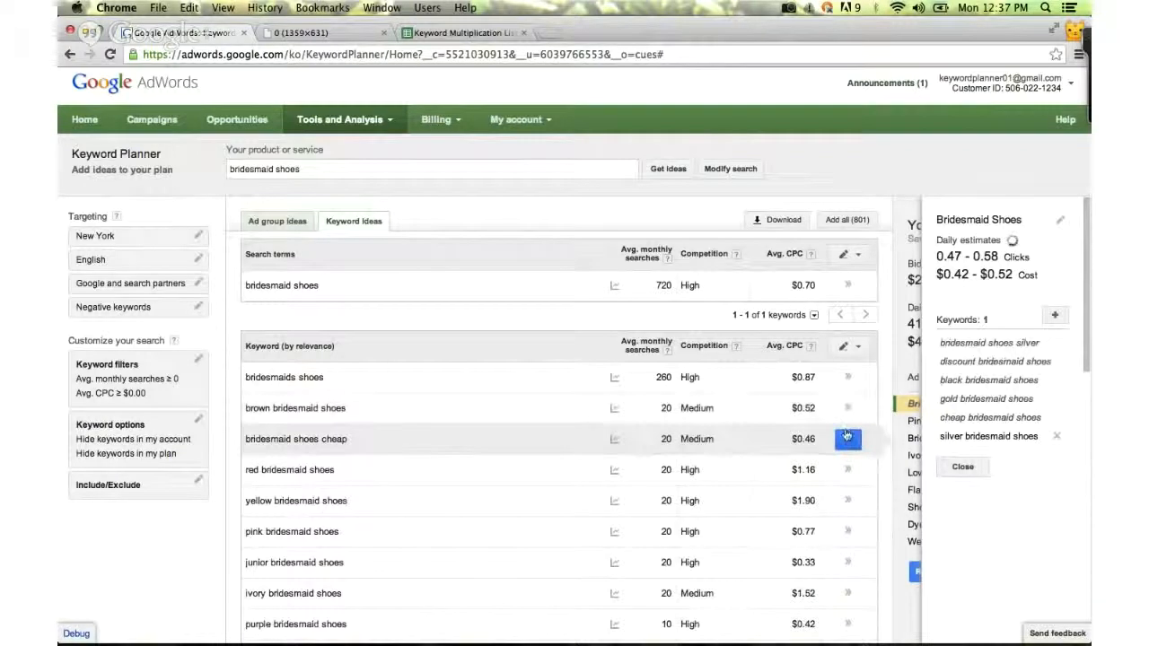
pyautogui.click(849, 413)
pyautogui.click(849, 410)
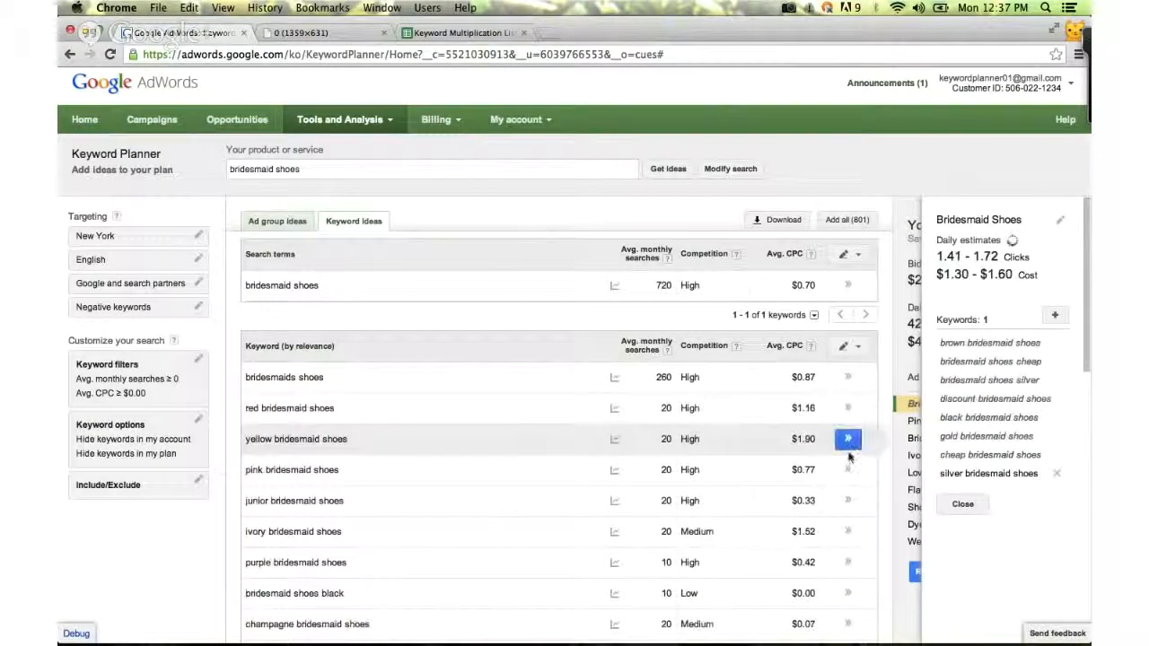
pyautogui.click(847, 469)
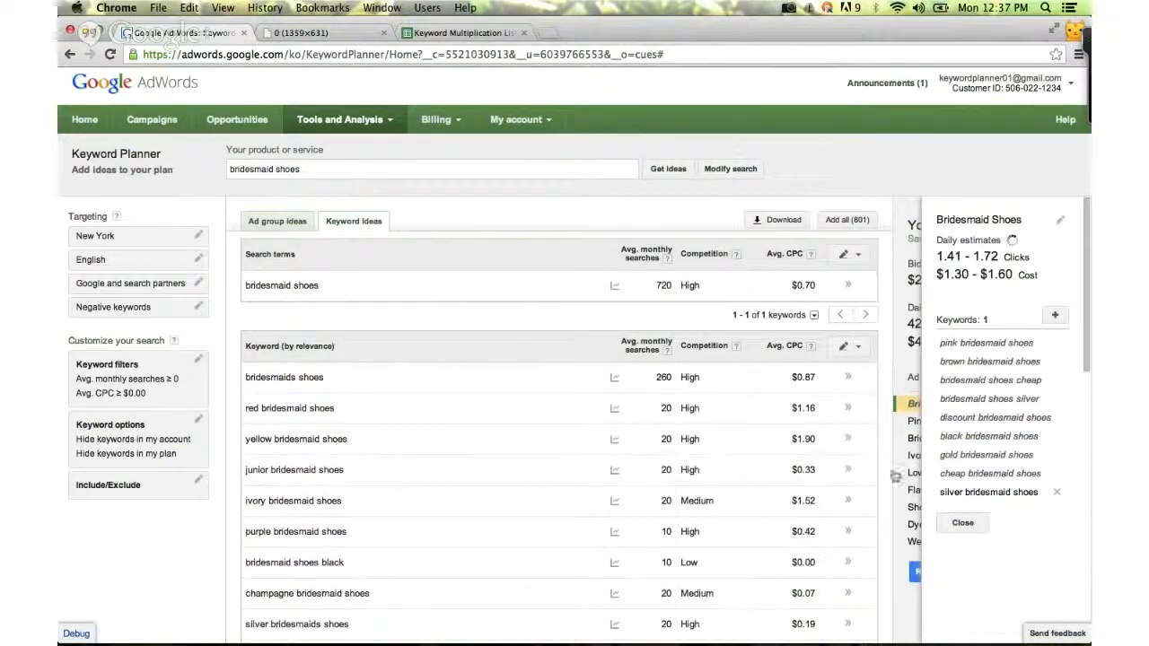
pyautogui.click(958, 524)
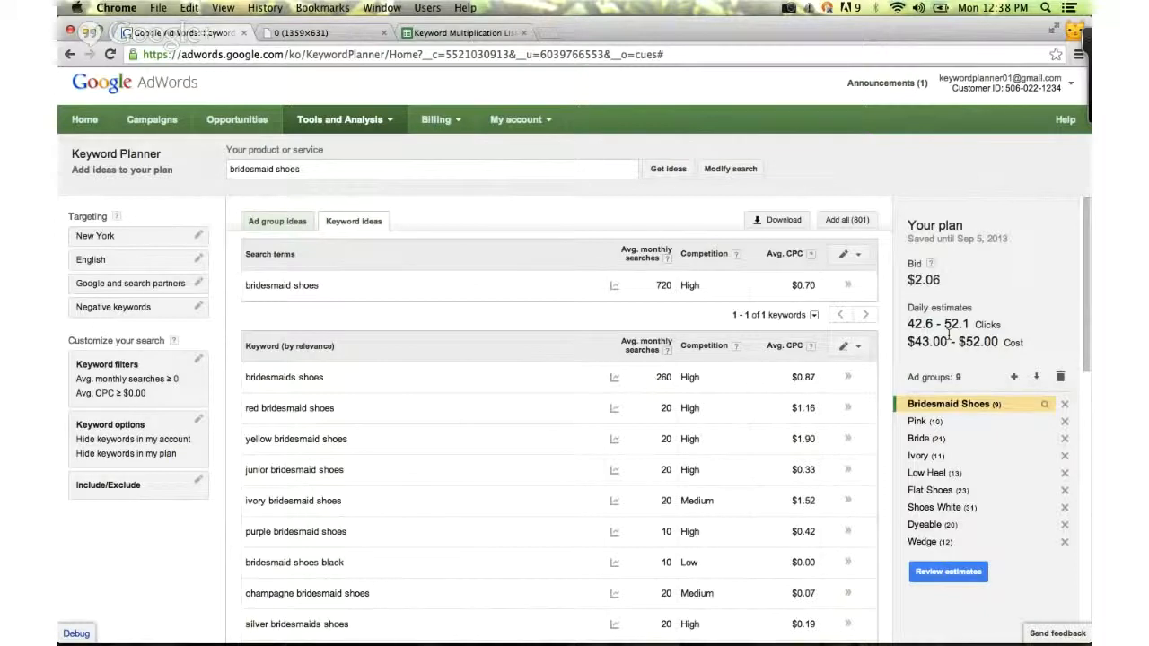
# Open the plan's estimates for review and inspect the graph's metric choices and the clicks-per-day curve
pyautogui.click(943, 573)
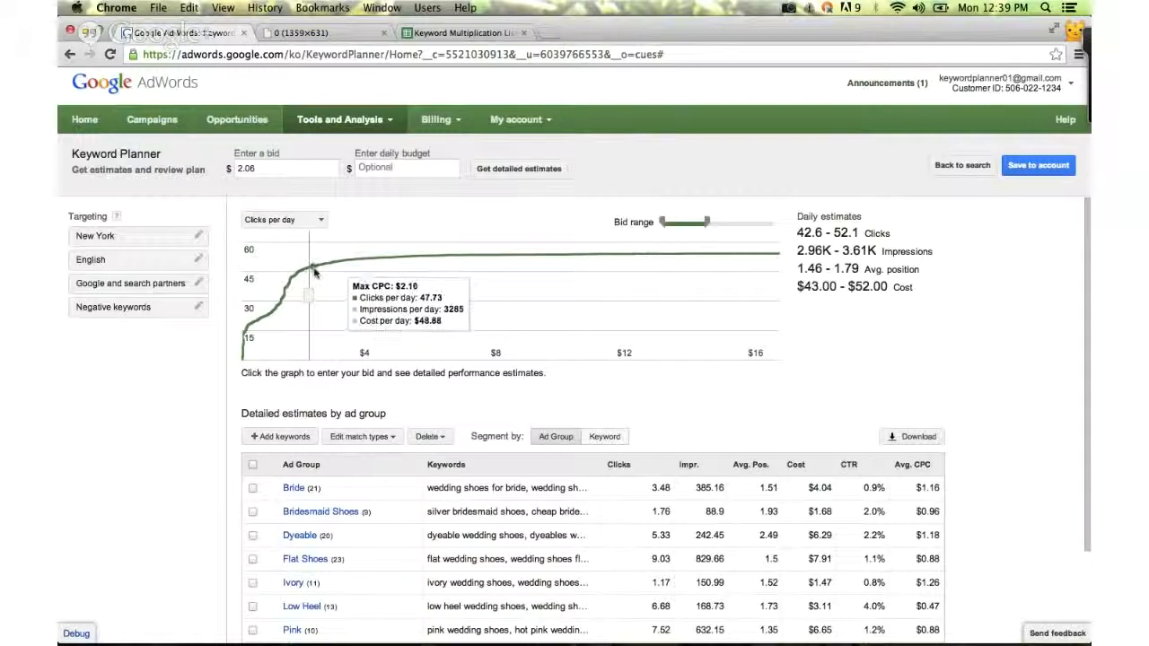
pyautogui.click(295, 222)
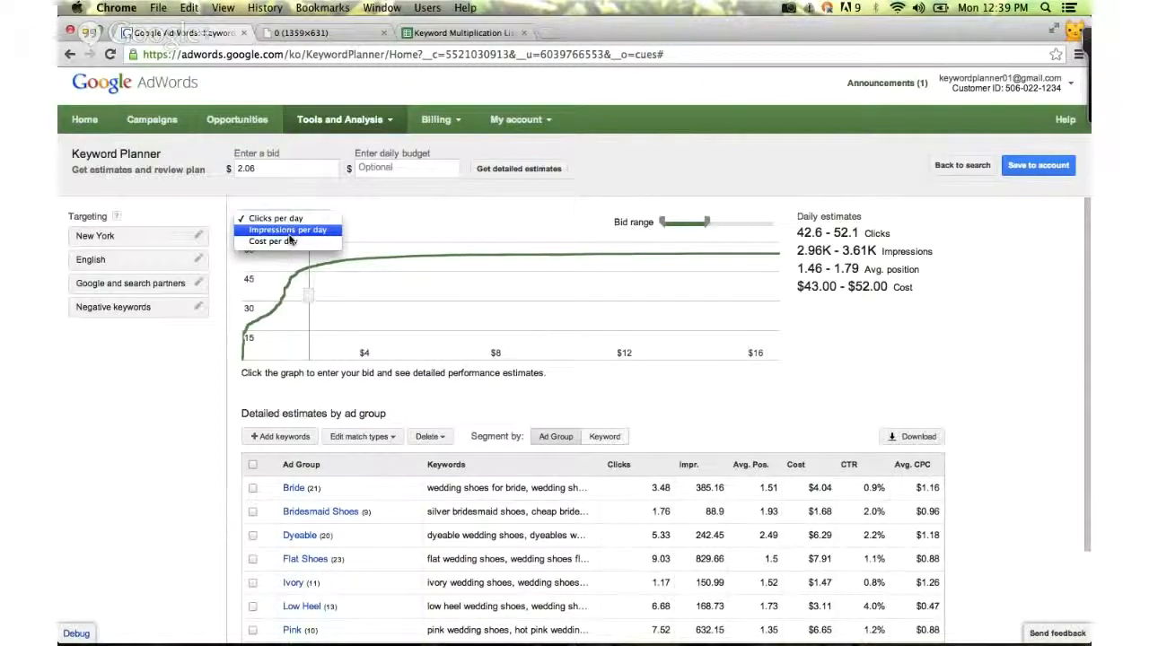
pyautogui.click(363, 231)
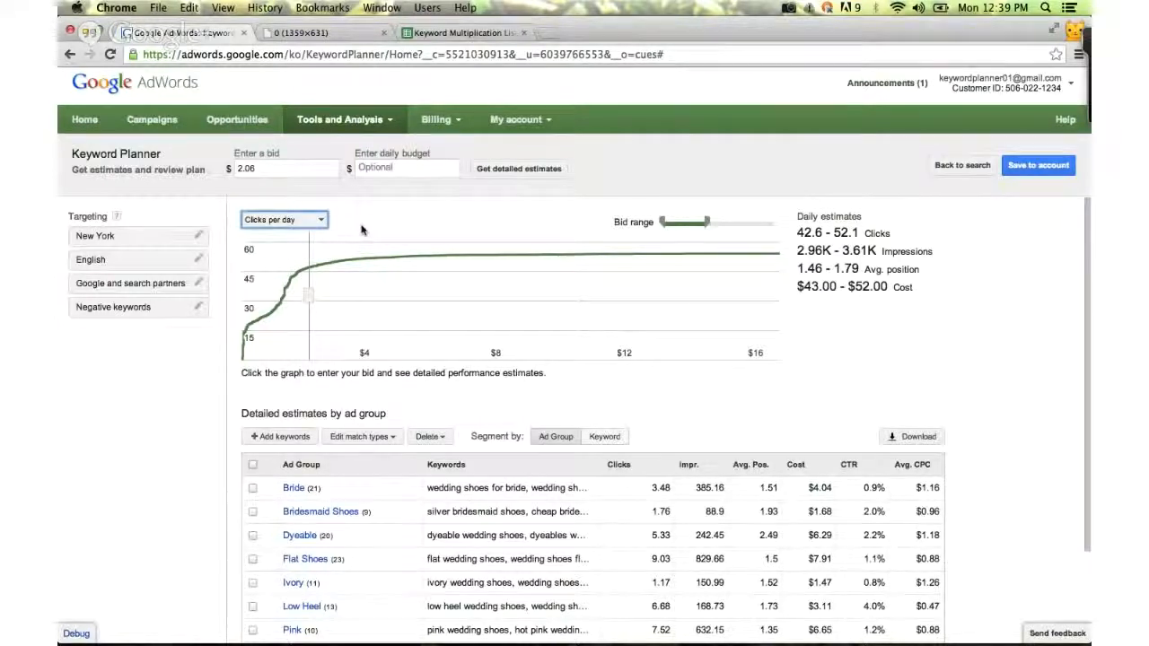
pyautogui.moveTo(306, 278)
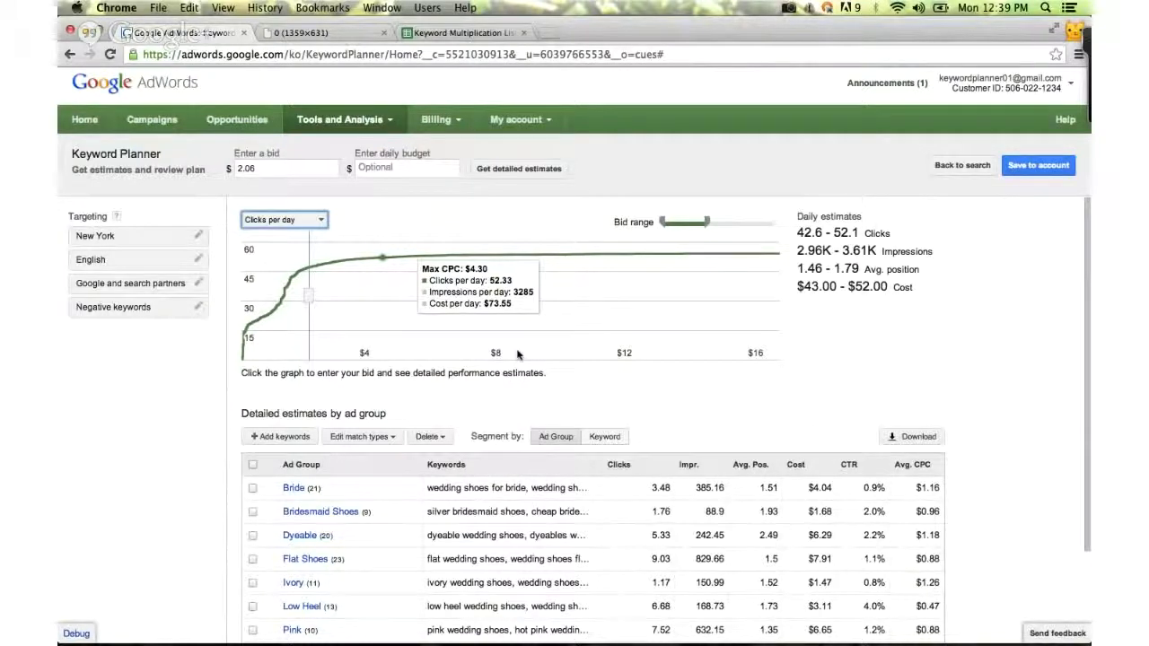
# View the detailed estimates segmented by keyword, and switch the segmentation back to ad group
pyautogui.scroll(-2, 517, 354)
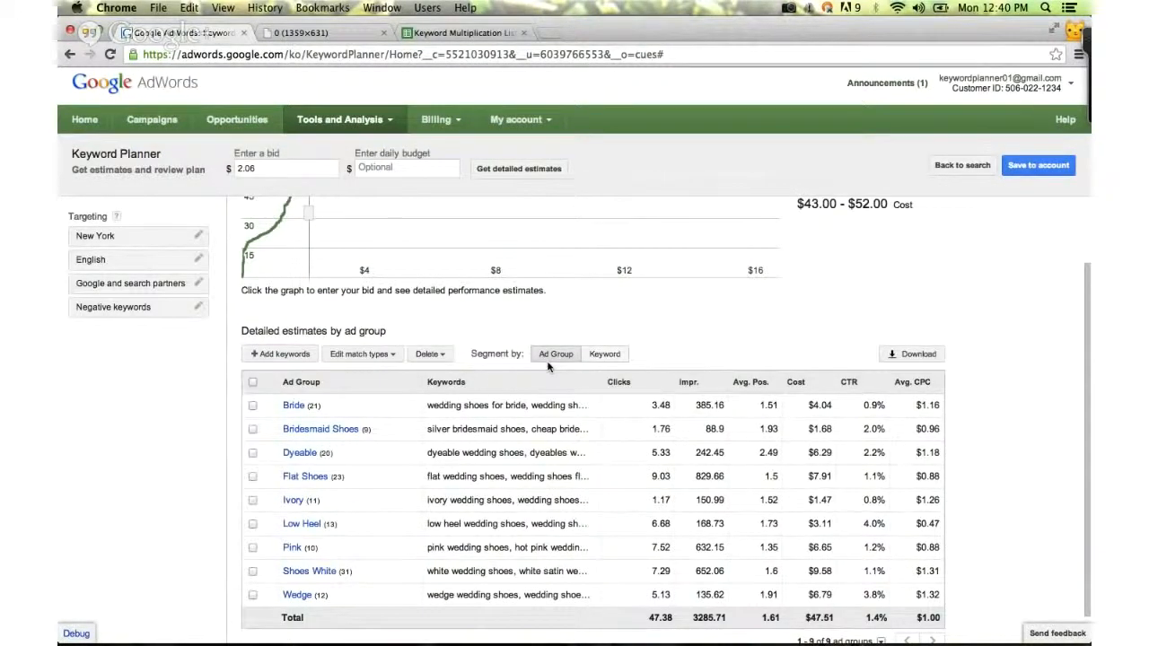
pyautogui.click(602, 357)
pyautogui.scroll(-10, 569, 459)
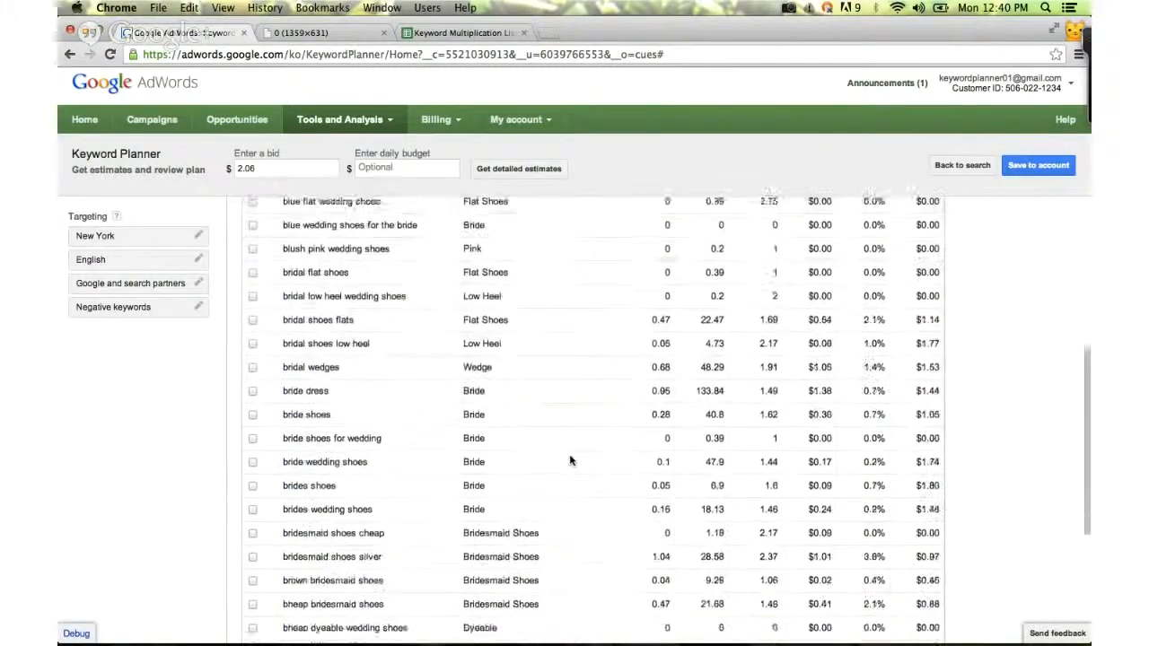
pyautogui.scroll(10, 569, 459)
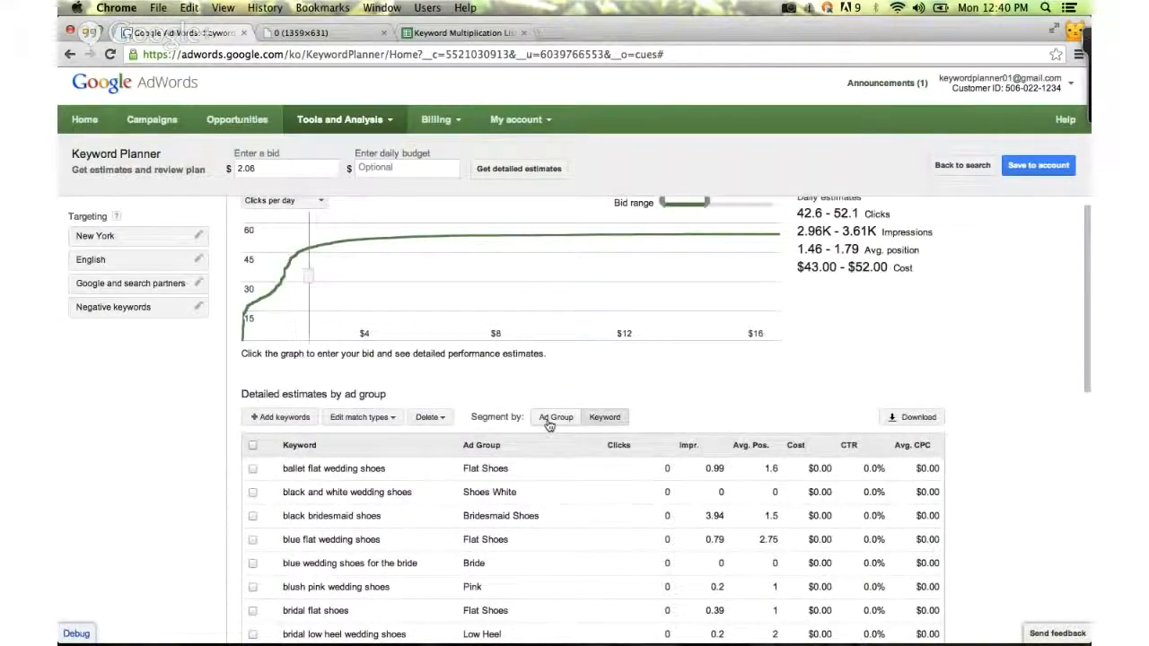
pyautogui.click(552, 418)
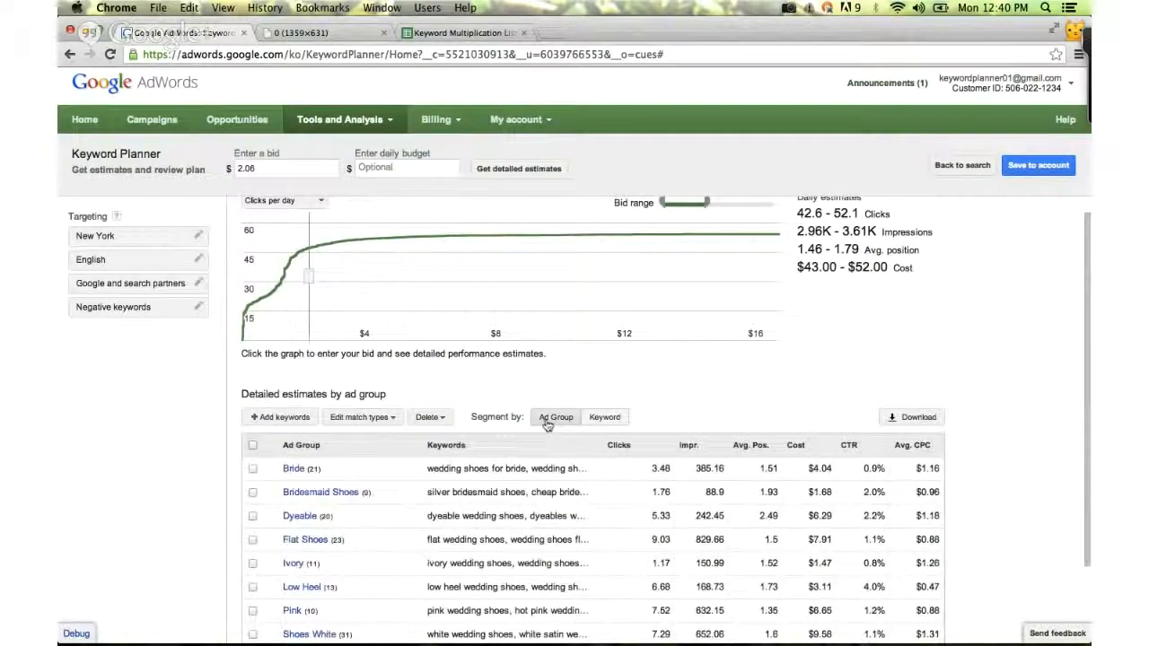
# View the form for adding keywords to the plan and the match types offered for all ad groups
pyautogui.click(289, 418)
pyautogui.click(279, 529)
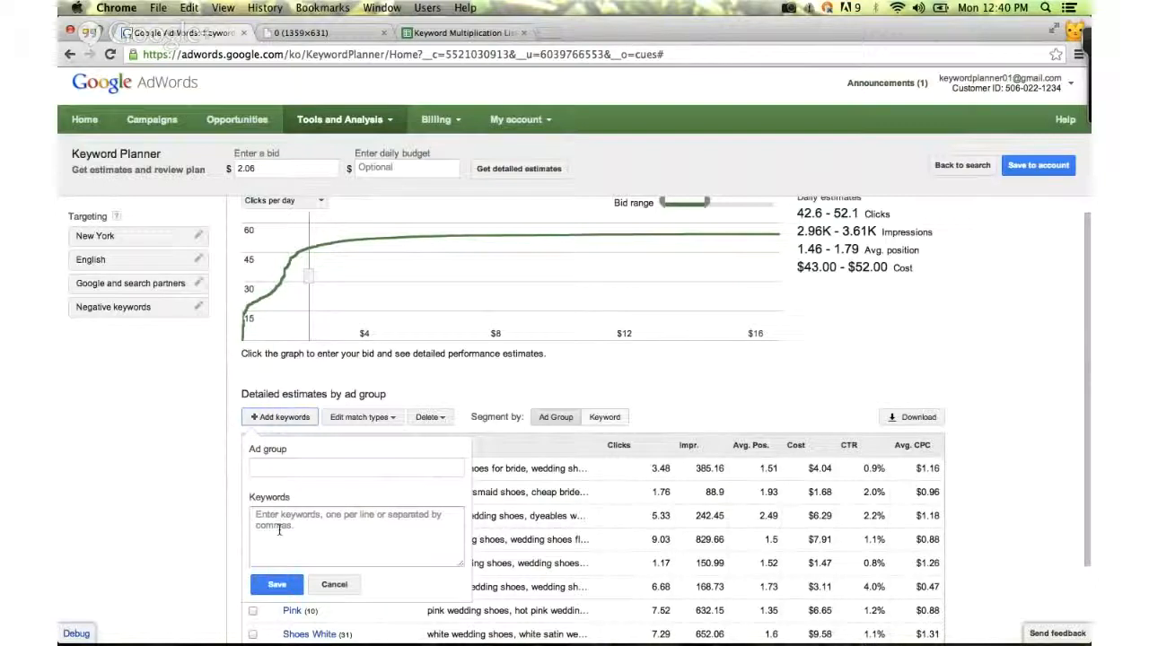
pyautogui.click(273, 467)
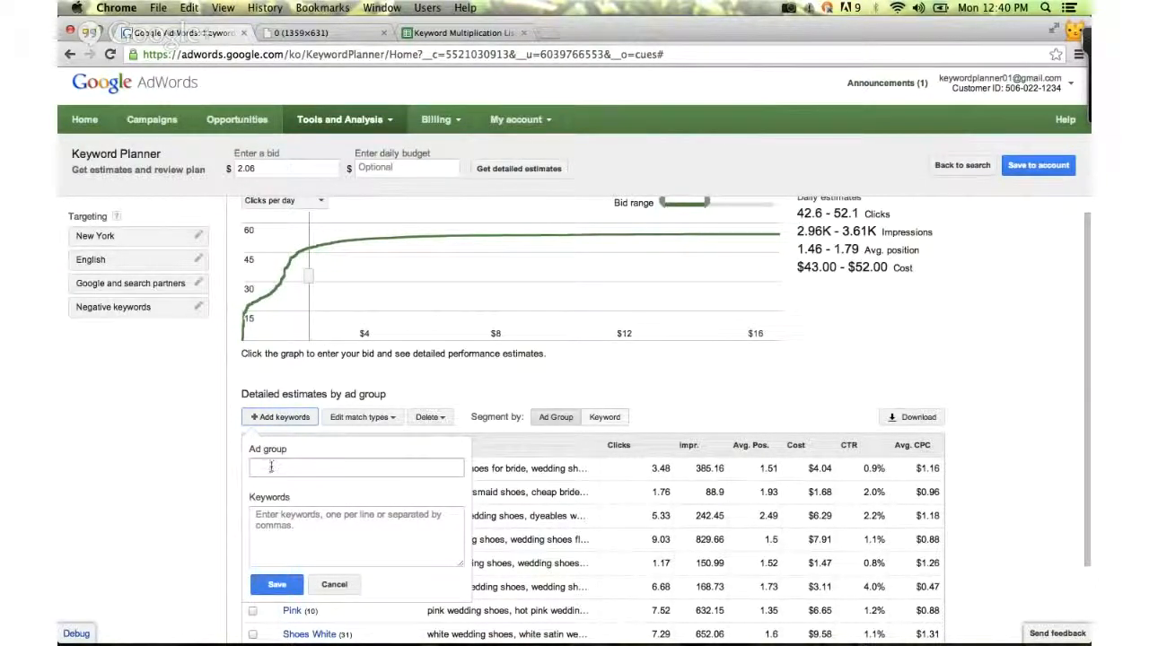
pyautogui.click(334, 585)
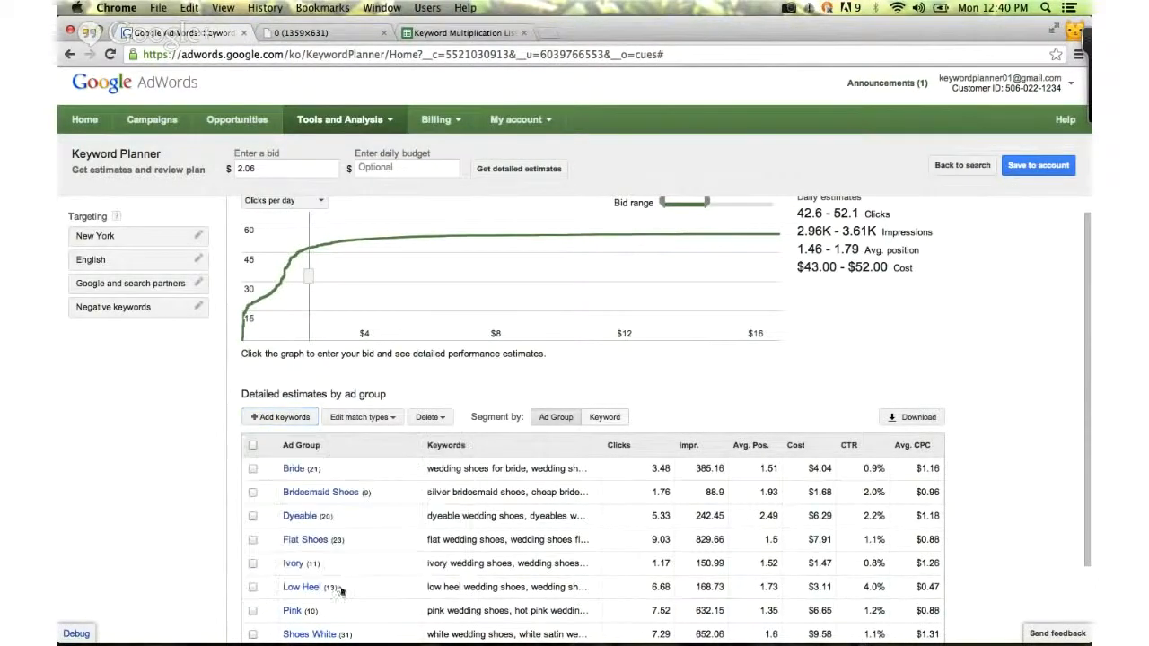
pyautogui.click(369, 420)
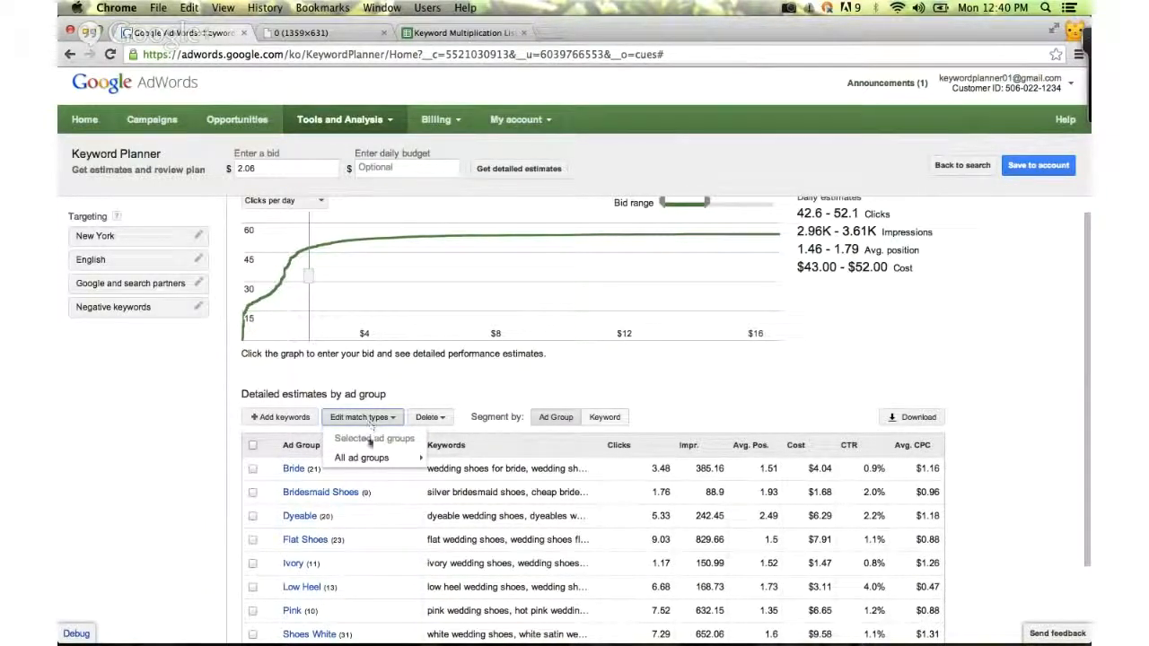
pyautogui.moveTo(375, 457)
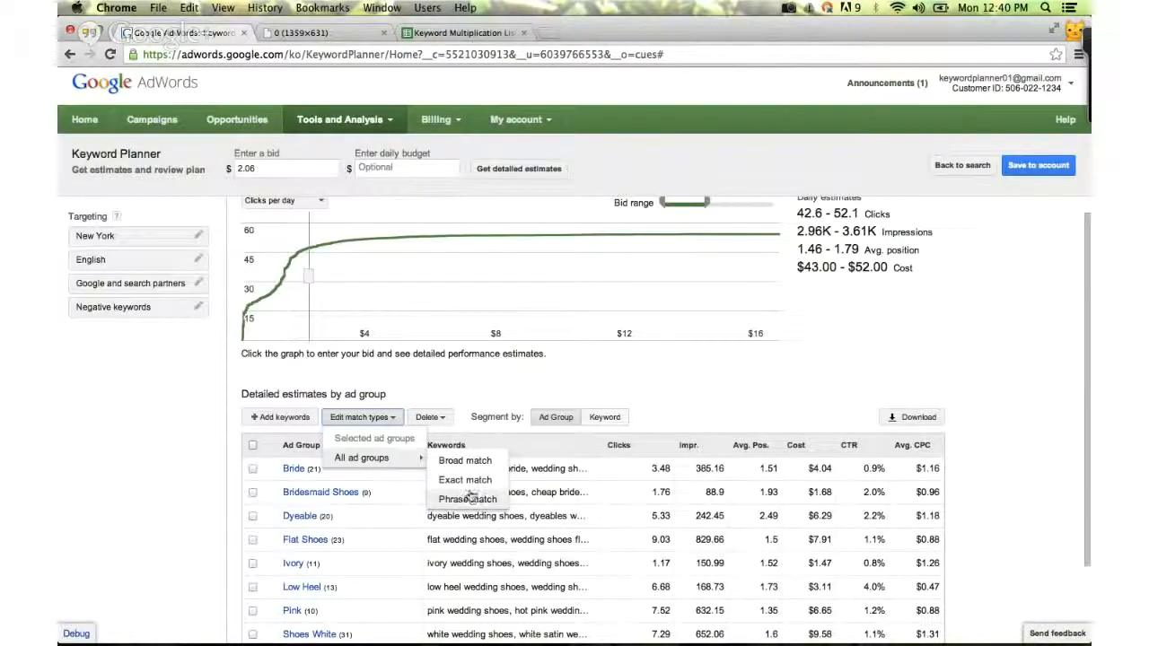
pyautogui.click(437, 395)
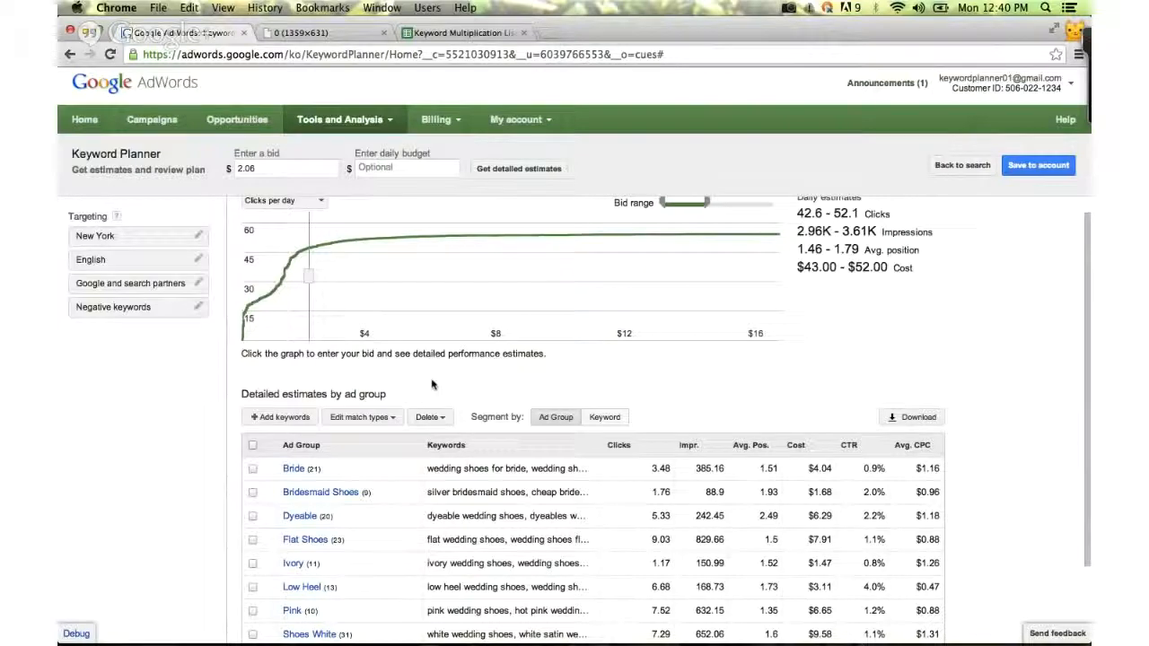
# Add "free" and "cheap" as negative keywords in the plan's targeting
pyautogui.scroll(-2, 431, 384)
pyautogui.scroll(3, 431, 384)
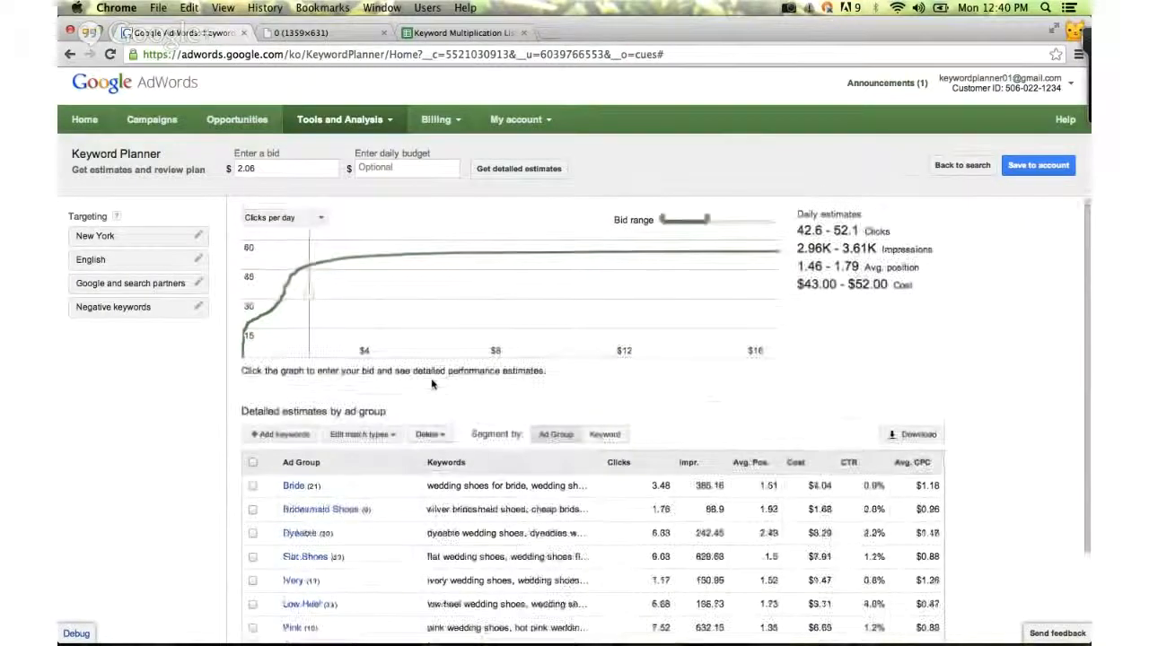
pyautogui.click(144, 310)
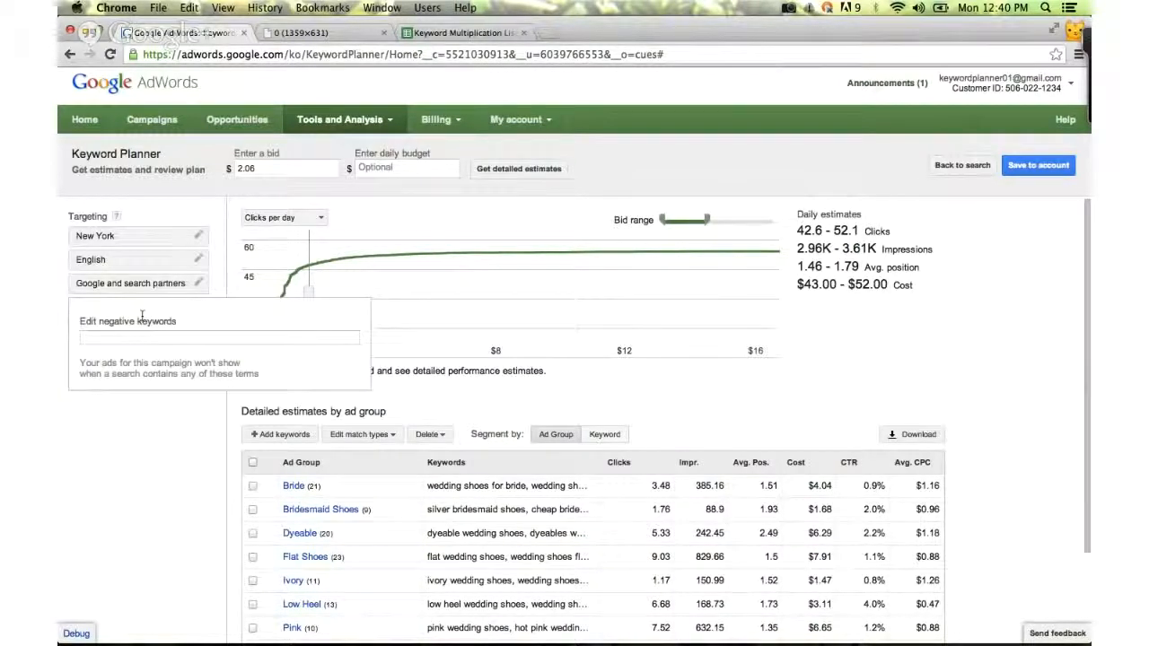
pyautogui.click(141, 339)
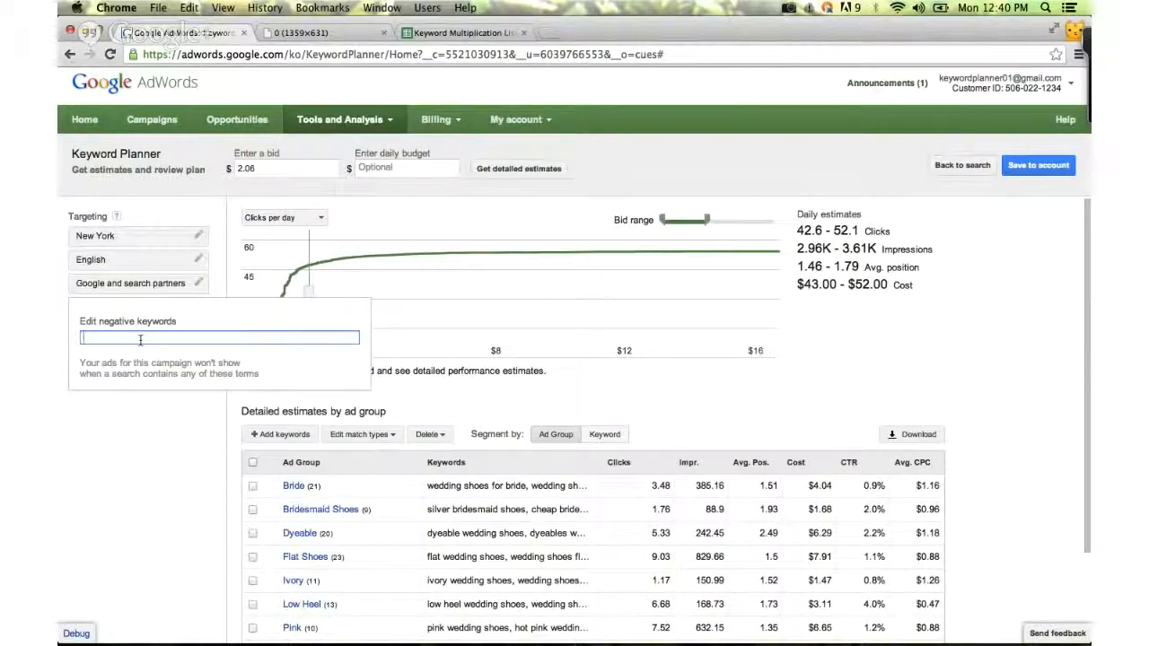
pyautogui.write('free ')
pyautogui.write(' cheap')
pyautogui.click(123, 443)
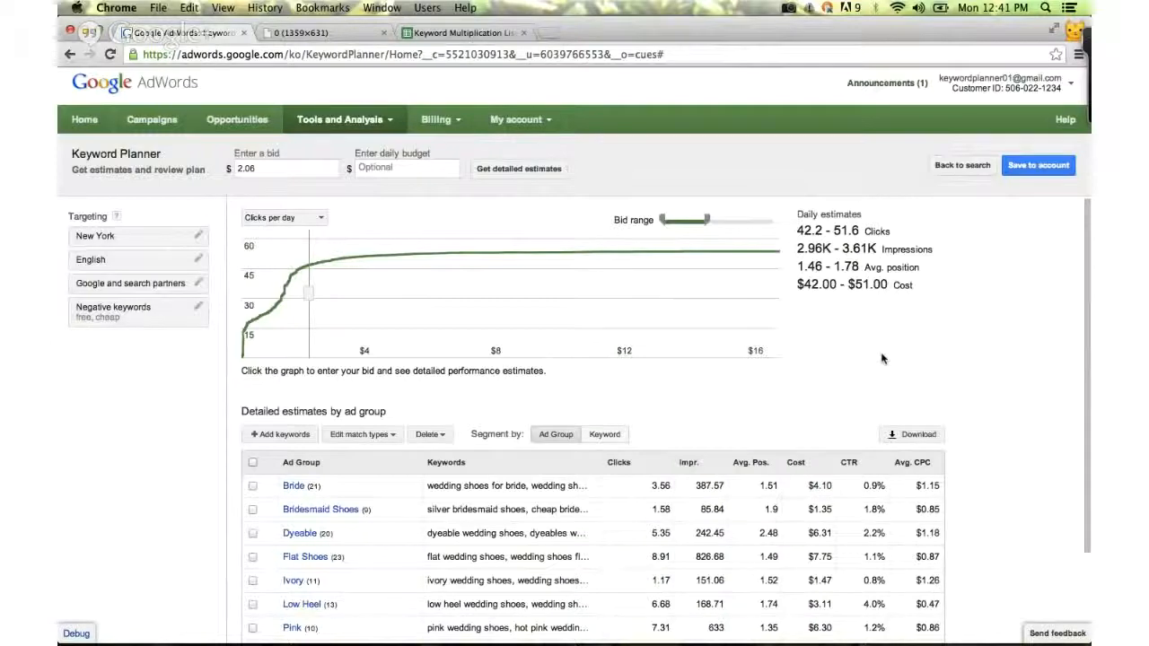
# Review the estimates per ad group and inspect the statistics and file format options for downloading the plan
pyautogui.scroll(-1, 881, 359)
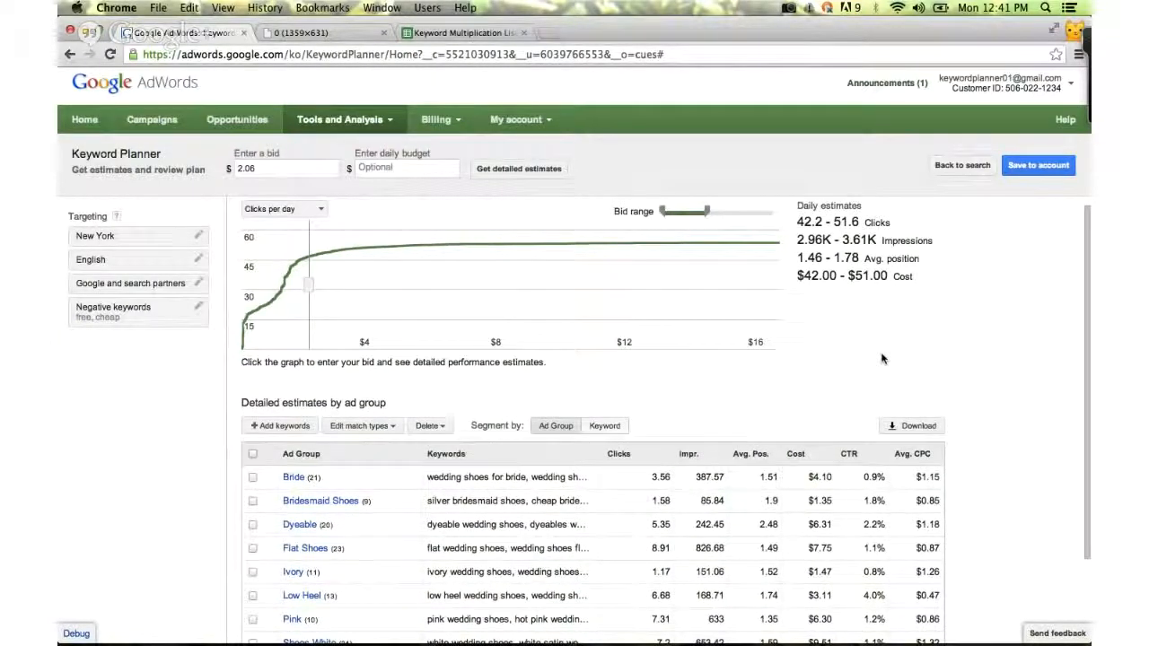
pyautogui.scroll(-5, 882, 359)
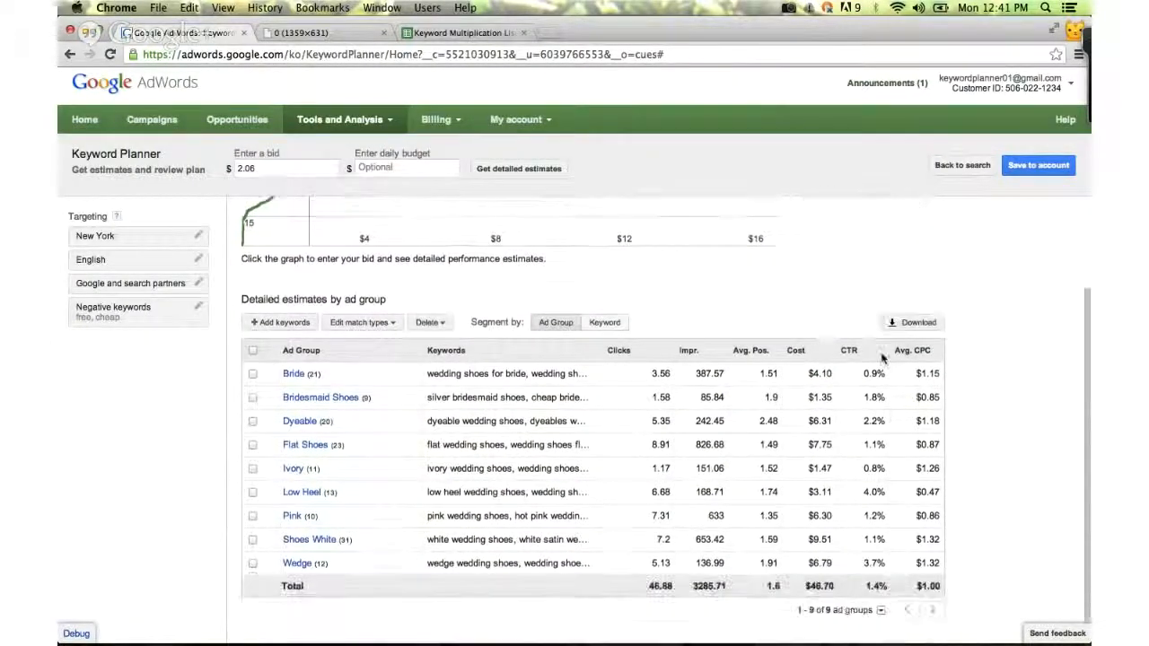
pyautogui.scroll(5, 882, 359)
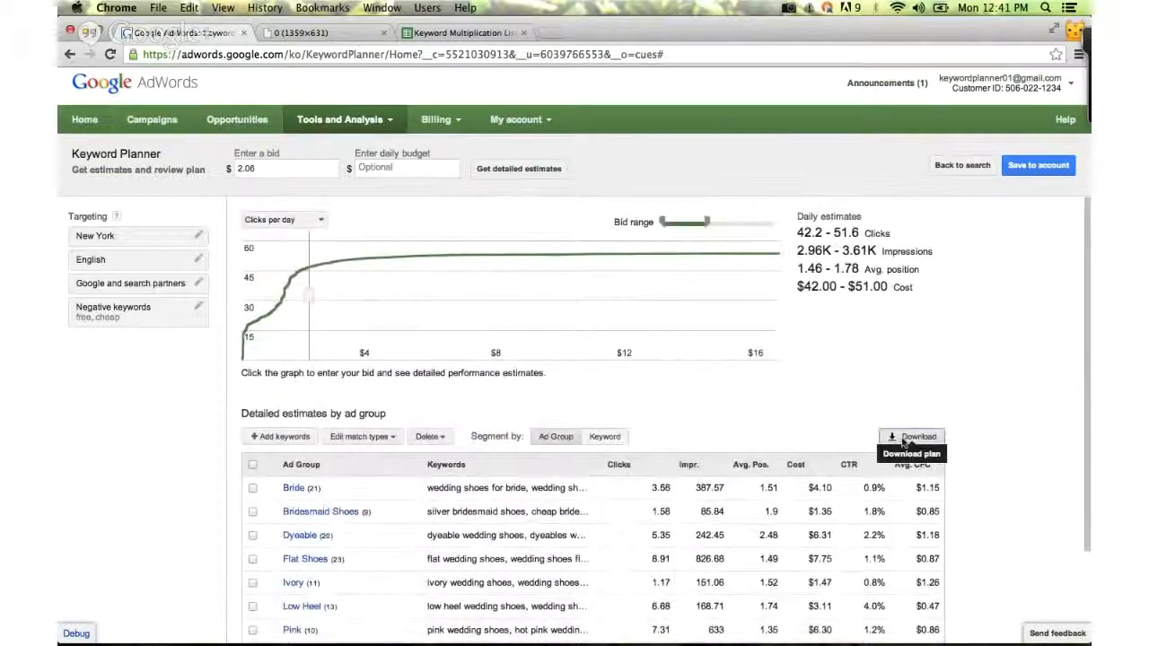
pyautogui.click(912, 437)
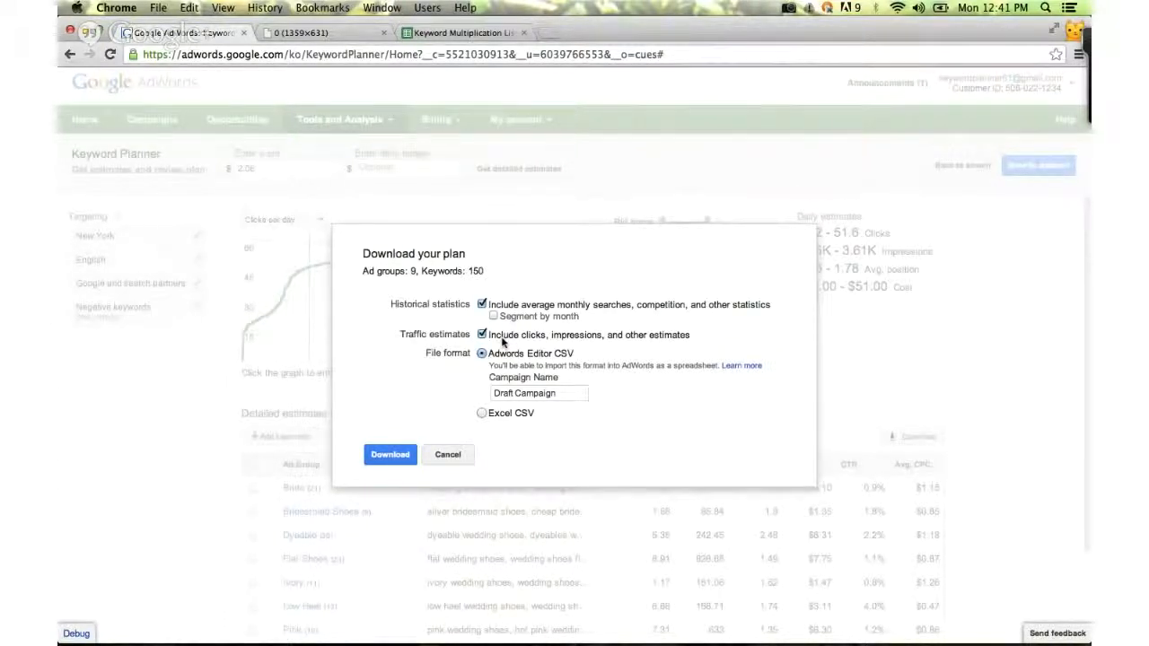
pyautogui.click(454, 454)
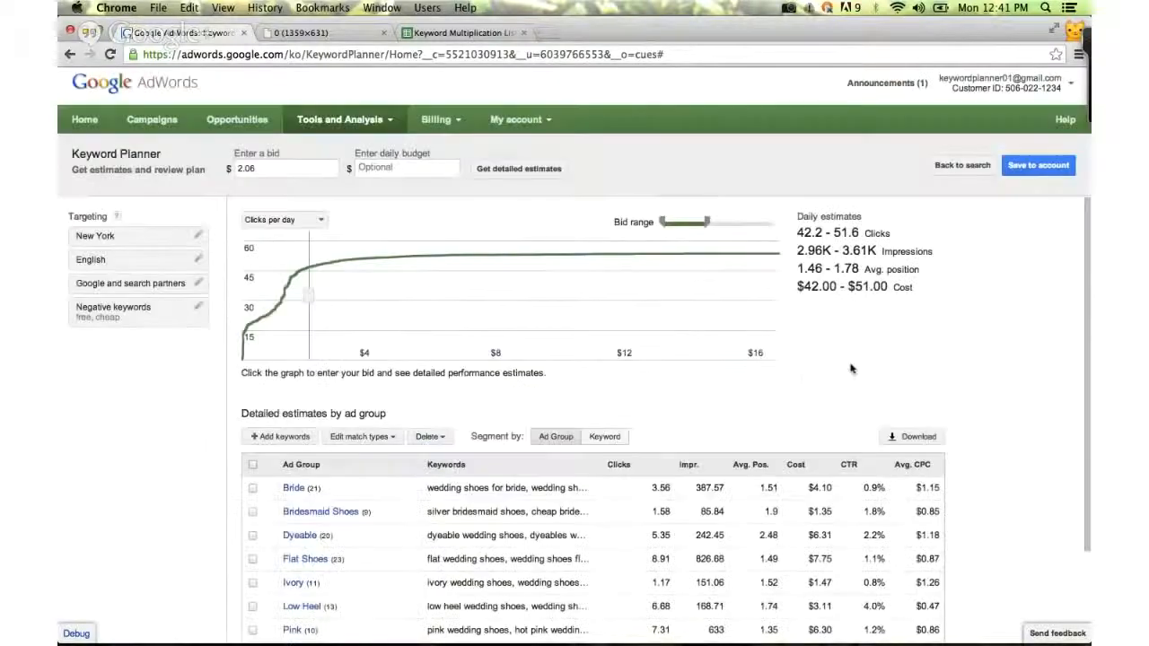
# Start saving the plan to the account, checking the options for adding it to an existing campaign before returning to creating a new one
pyautogui.click(1038, 167)
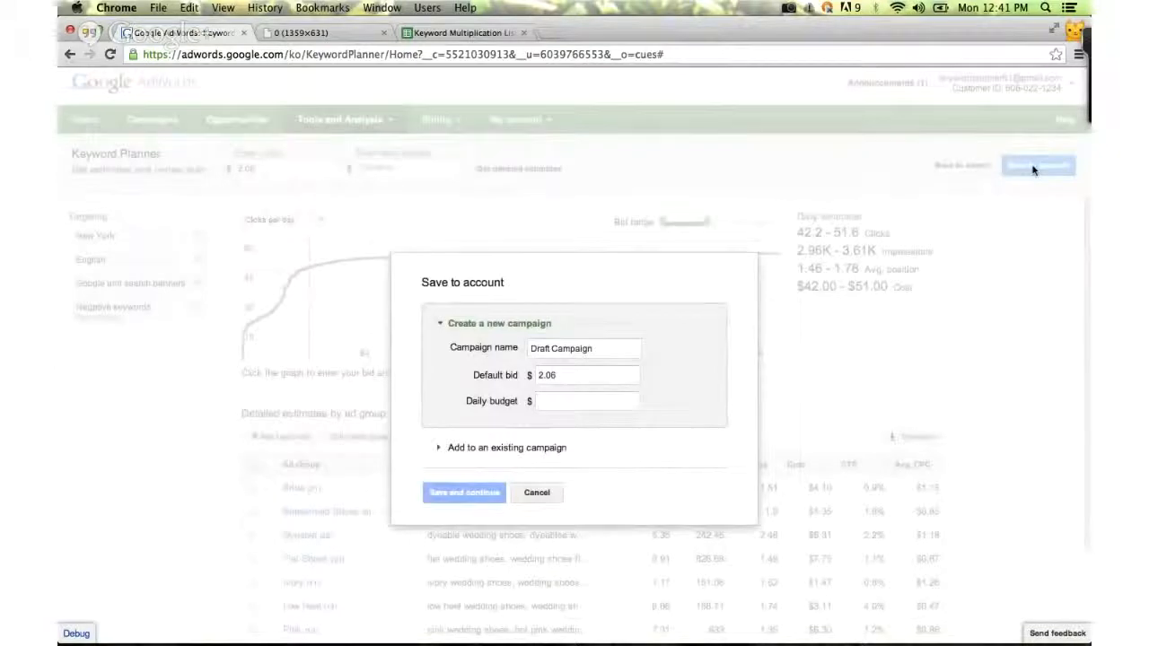
pyautogui.click(492, 453)
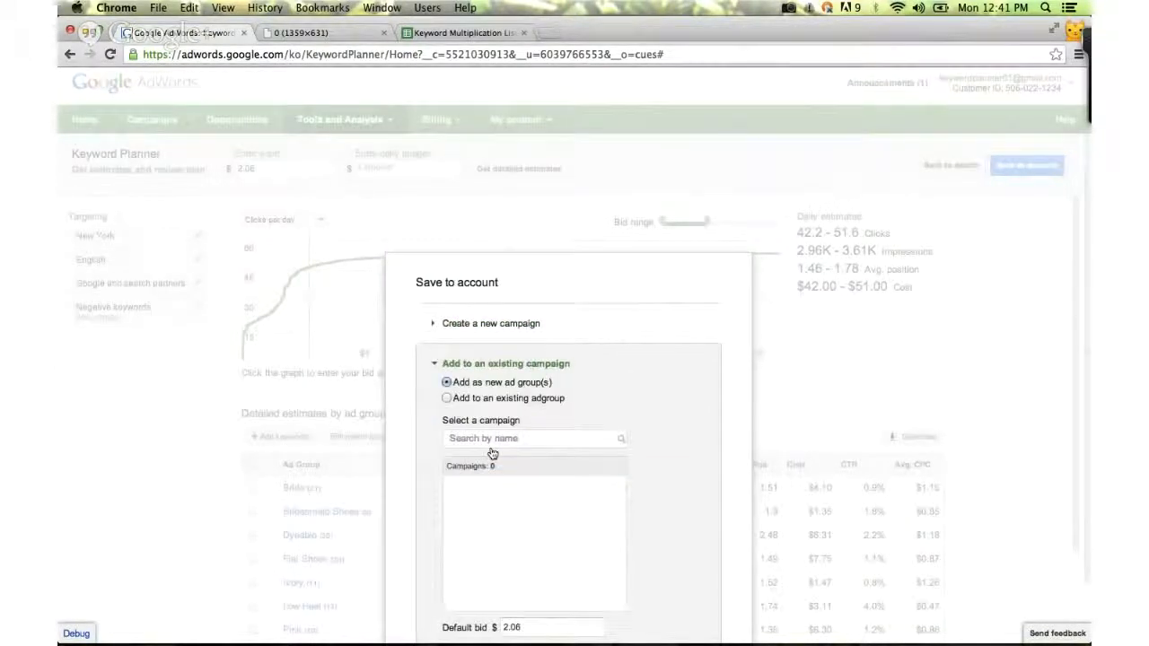
pyautogui.click(435, 366)
pyautogui.click(446, 325)
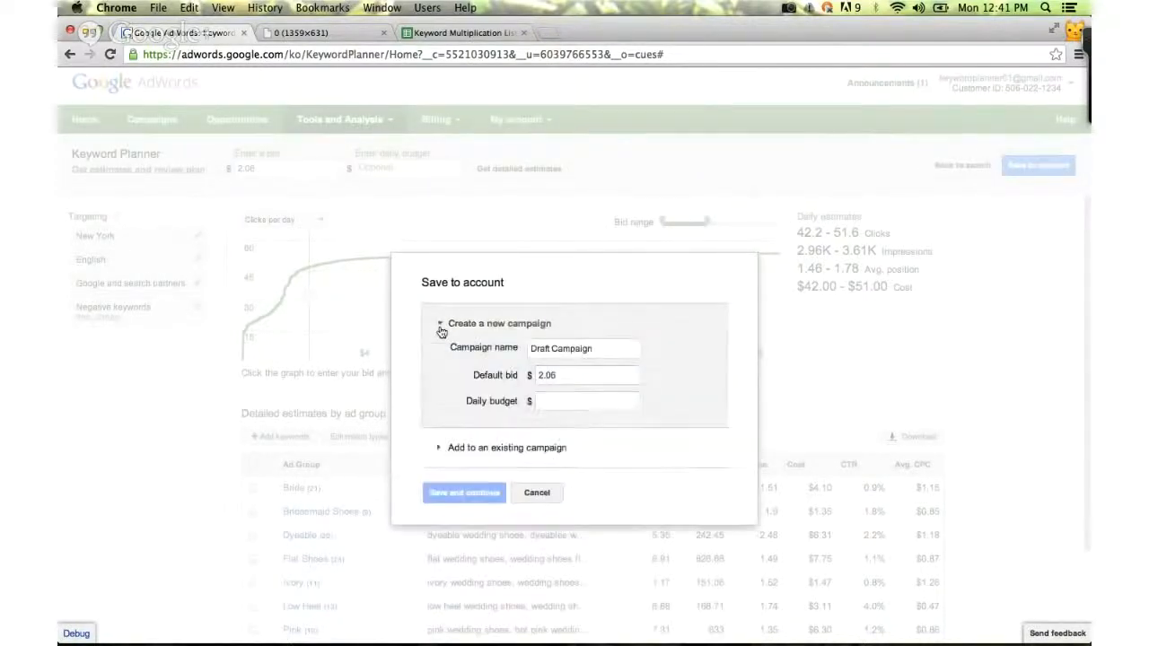
# Save the plan as a new campaign named "Wedding Shoes" with a daily budget of $100.00, and view the new campaign
pyautogui.click(594, 351)
pyautogui.press('super+a')
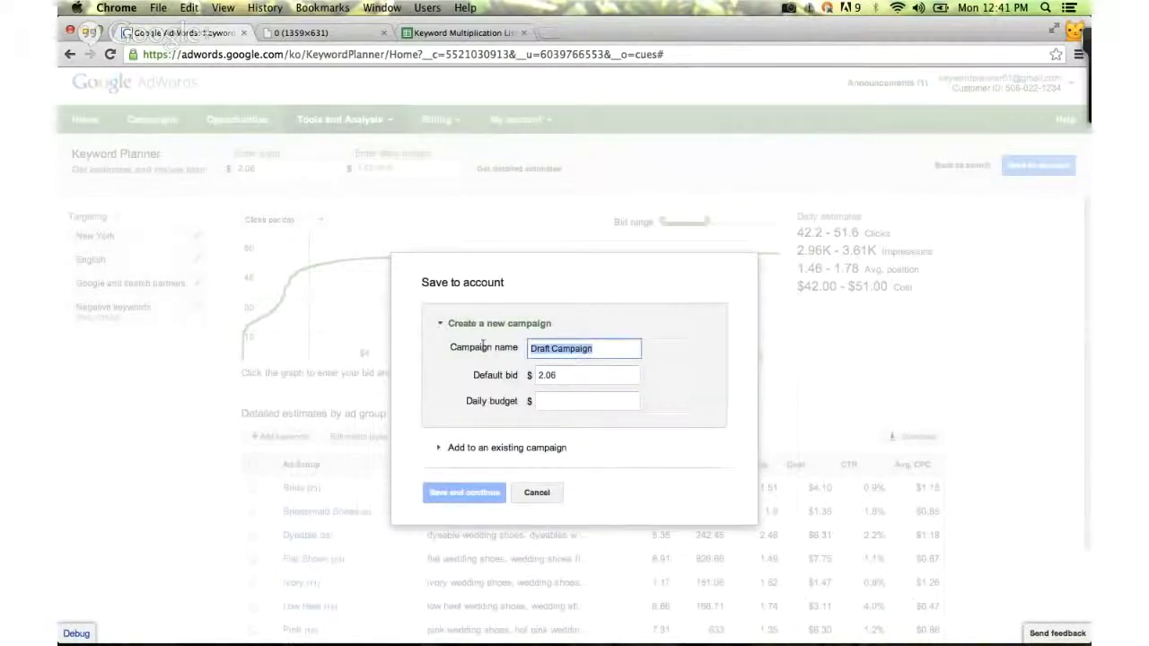
pyautogui.press('BackSpace')
pyautogui.write('Wedding Shoes')
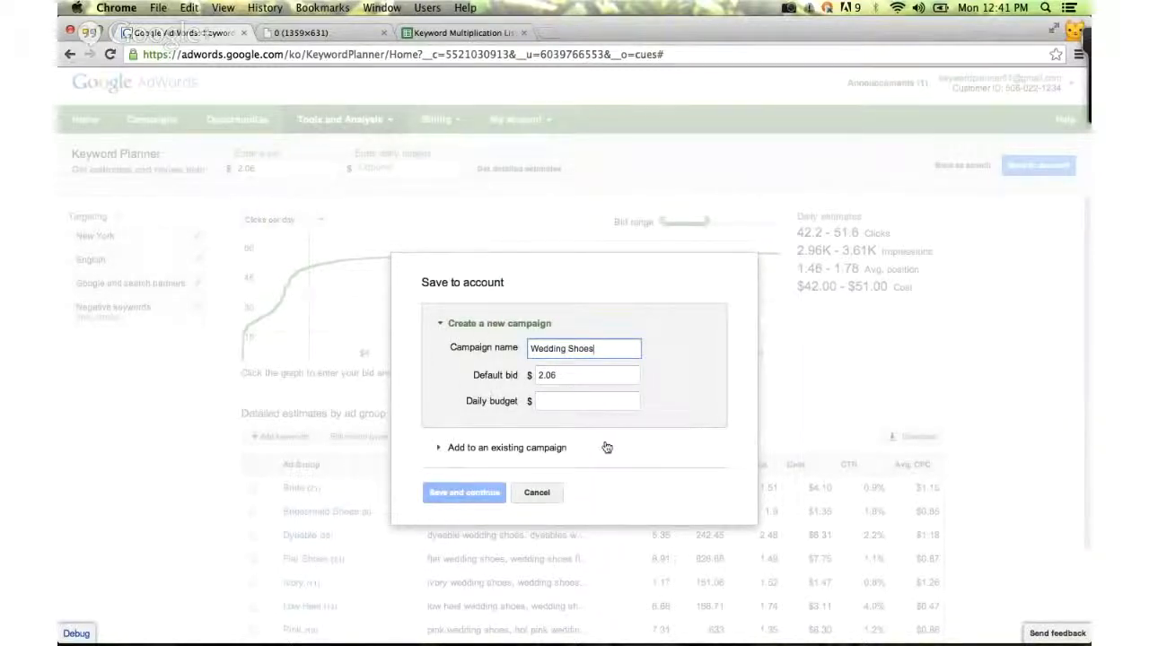
pyautogui.click(554, 401)
pyautogui.click(556, 402)
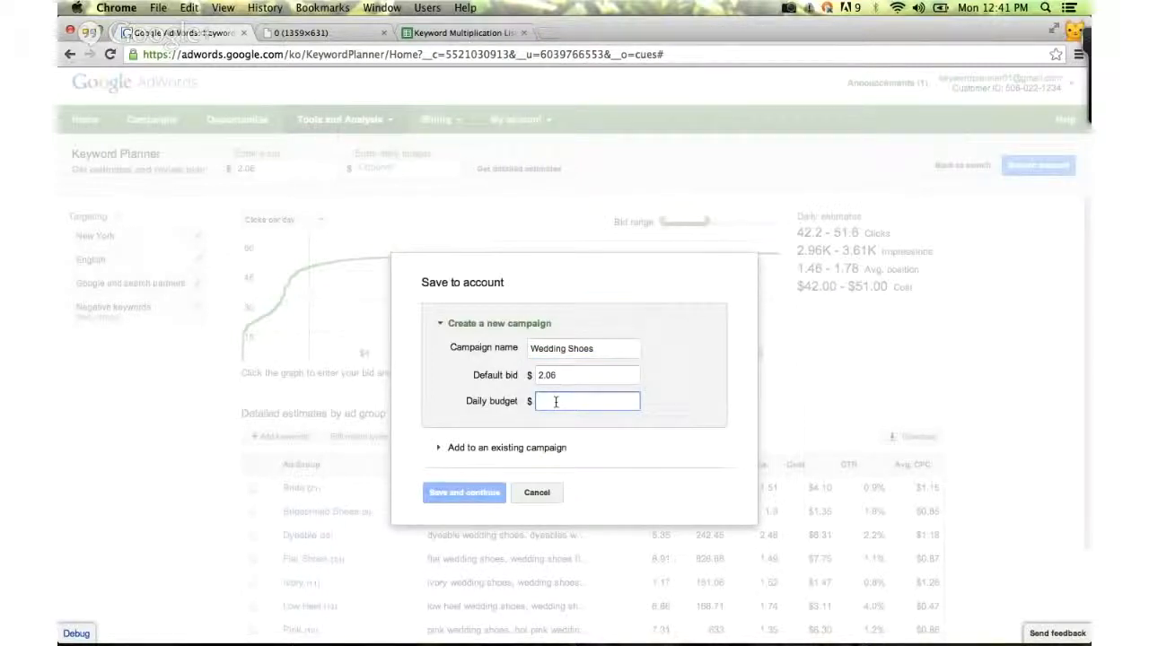
pyautogui.write('100.00')
pyautogui.click(619, 501)
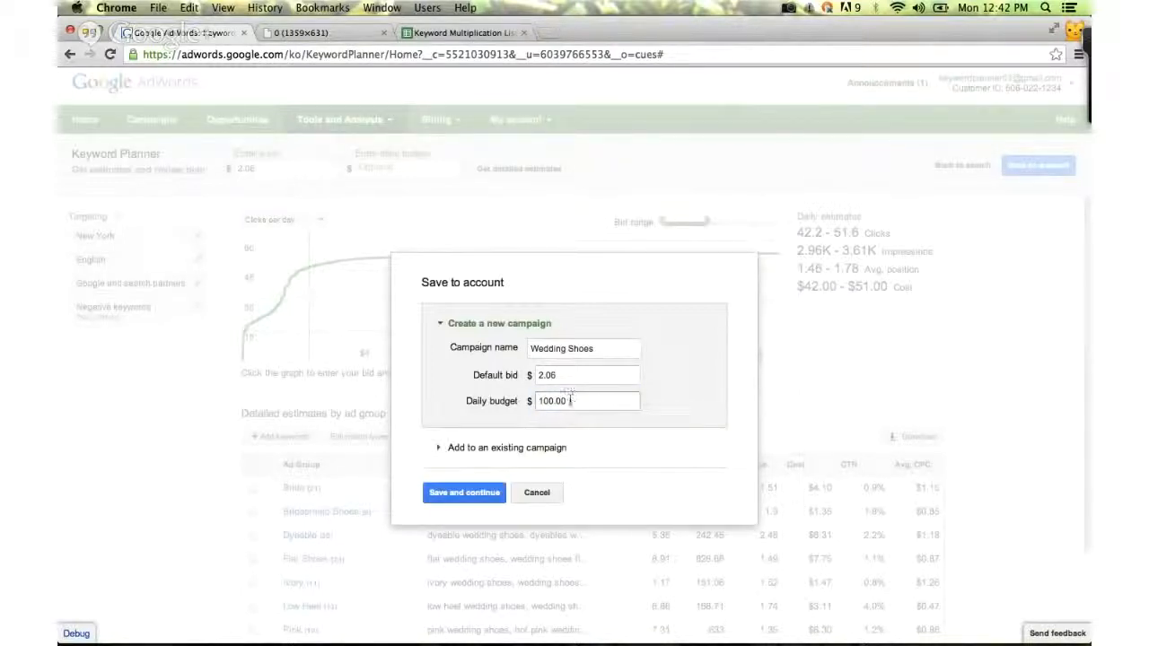
pyautogui.click(464, 493)
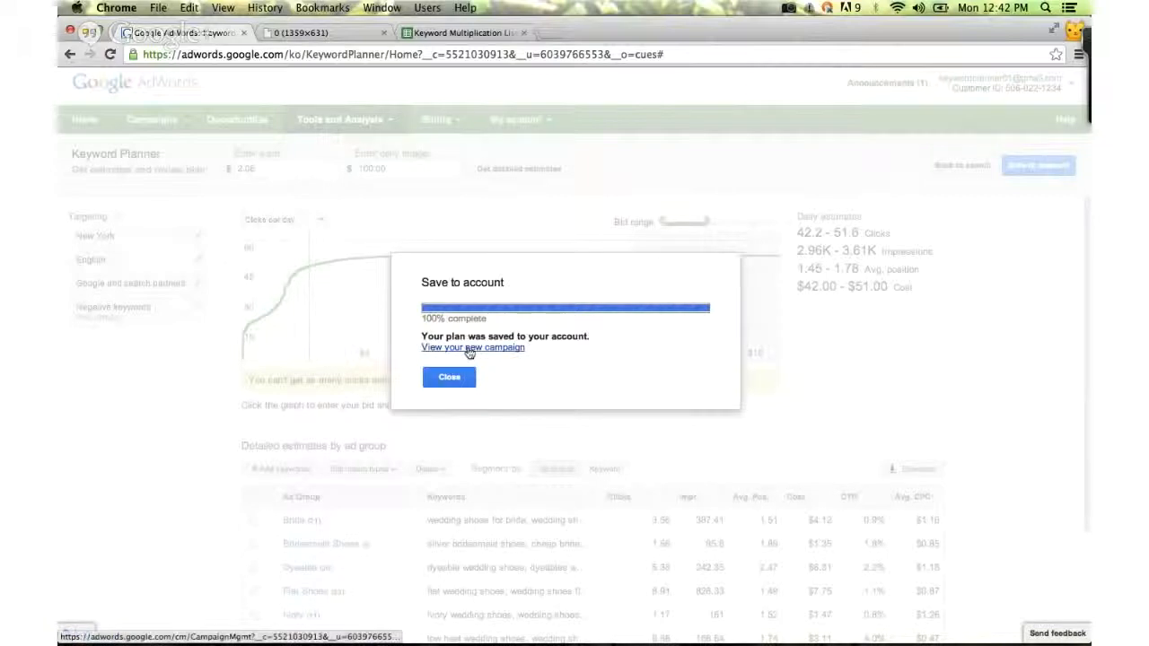
pyautogui.click(469, 349)
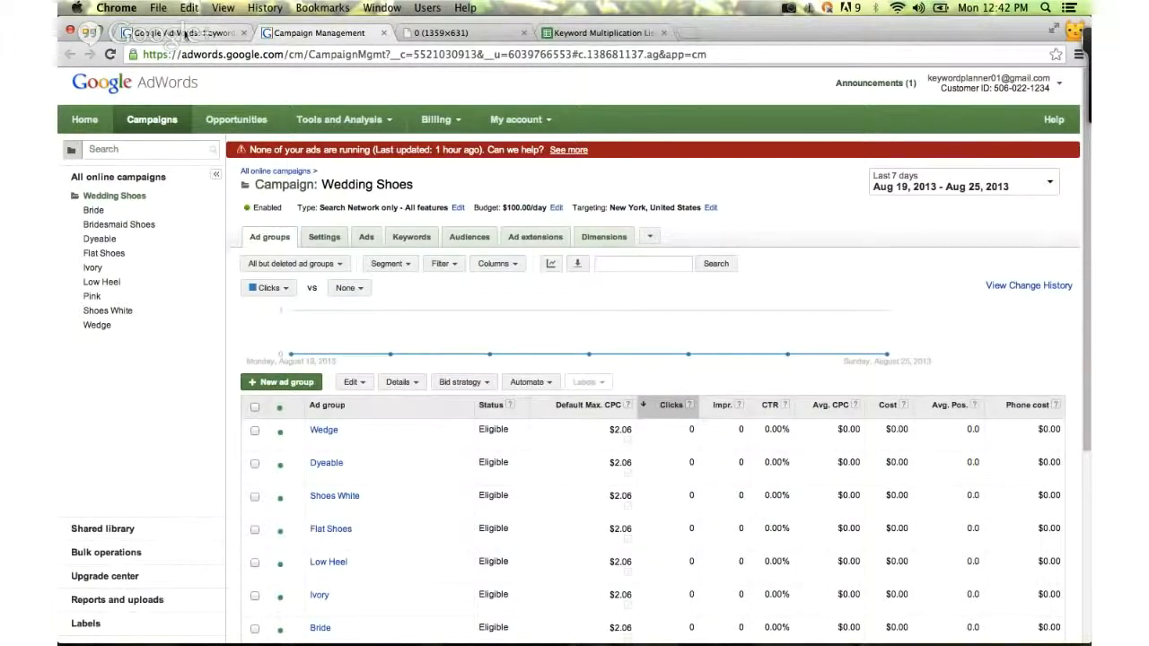
# Return from the plan's estimates to the Keyword Planner search and get keyword ideas for "wedding shoes"
pyautogui.click(184, 34)
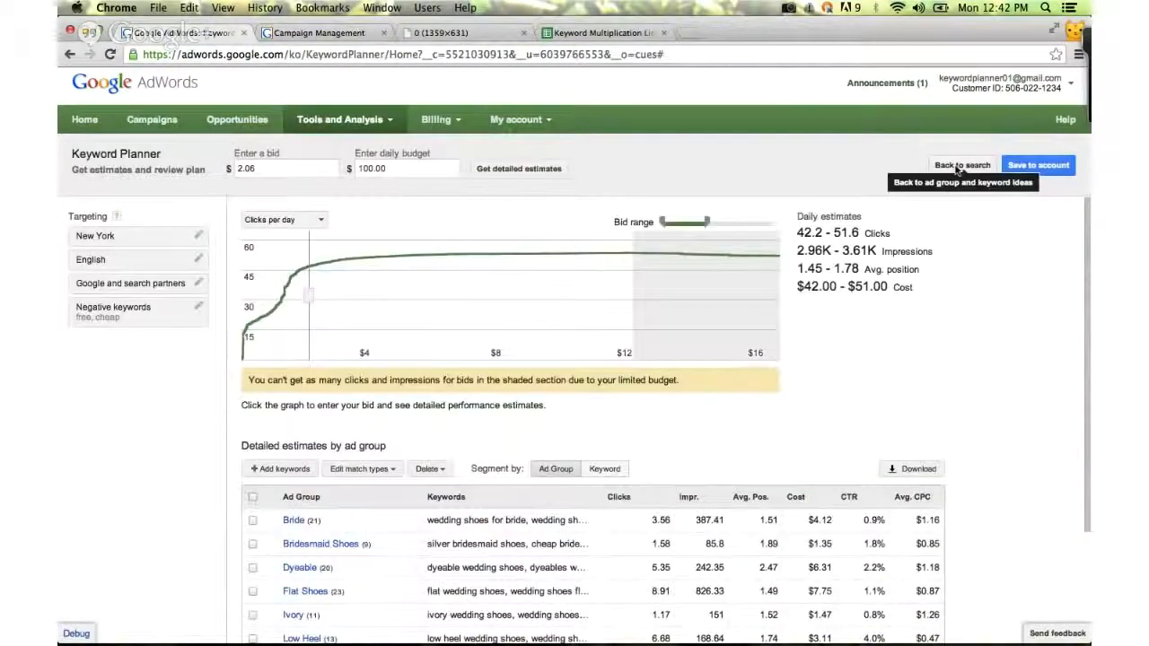
pyautogui.click(960, 167)
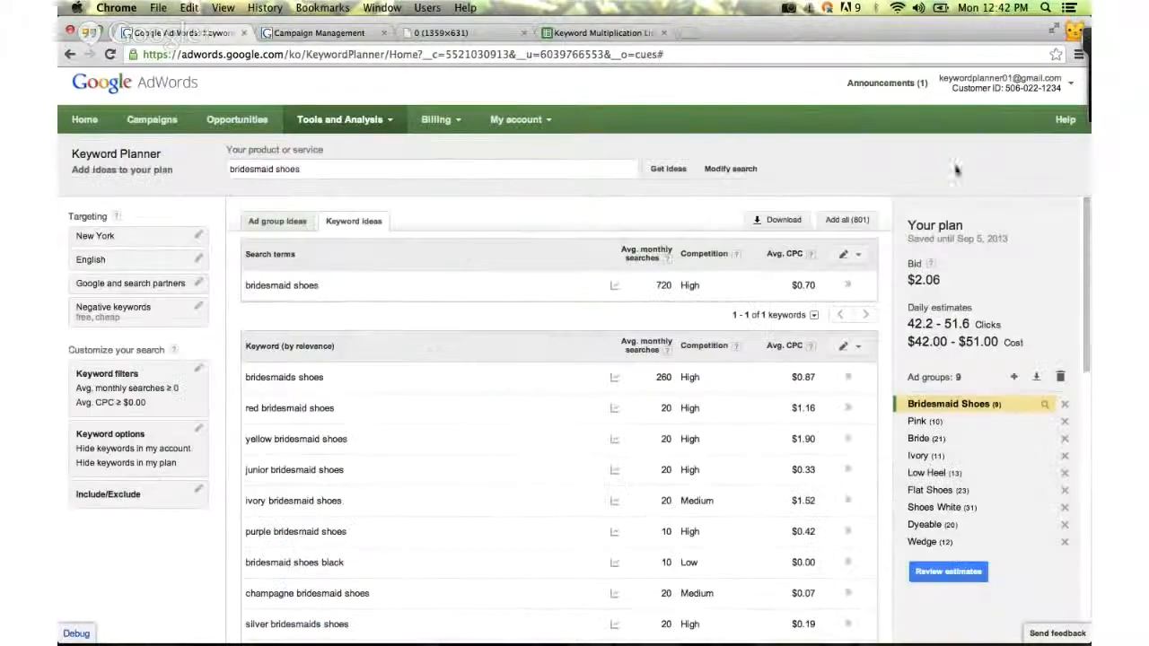
pyautogui.moveTo(314, 166); pyautogui.dragTo(204, 166)
pyautogui.write('wedding shoes')
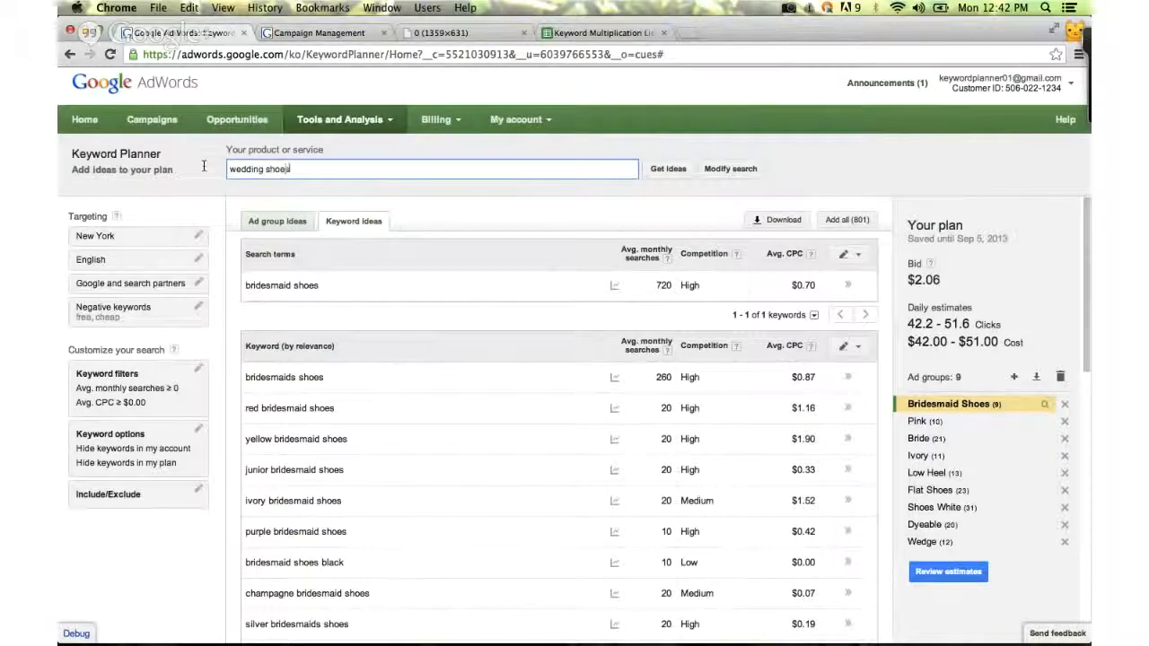
pyautogui.click(663, 170)
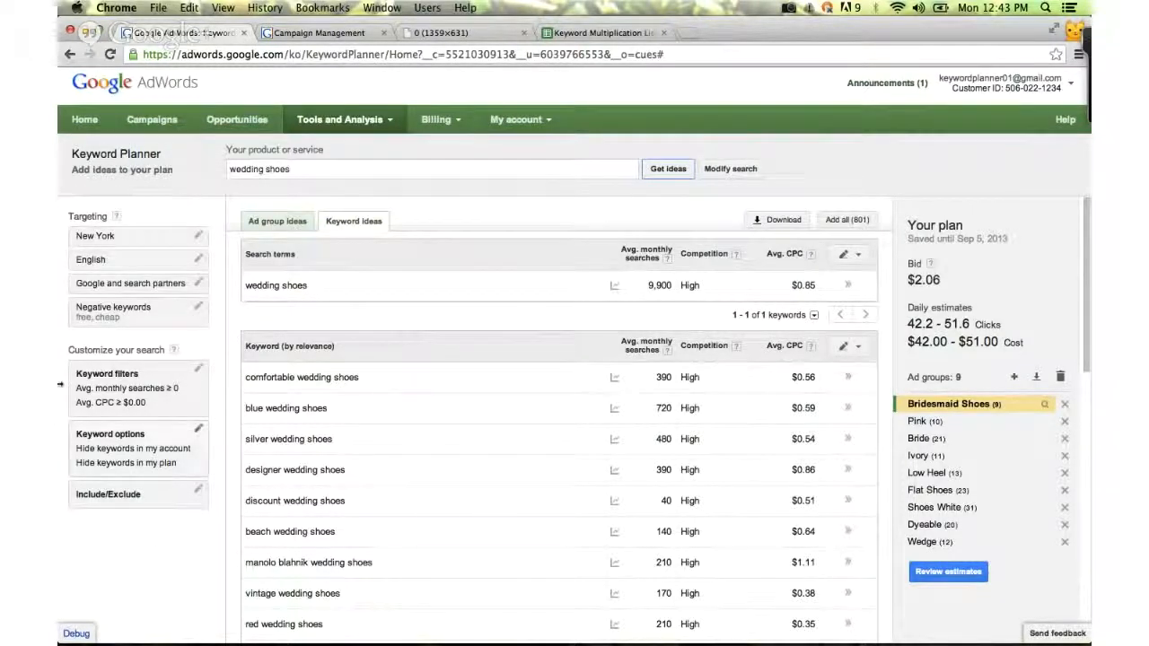
# Search the targeting locations for "new york" and examine the matching cities, states and regions
pyautogui.click(157, 239)
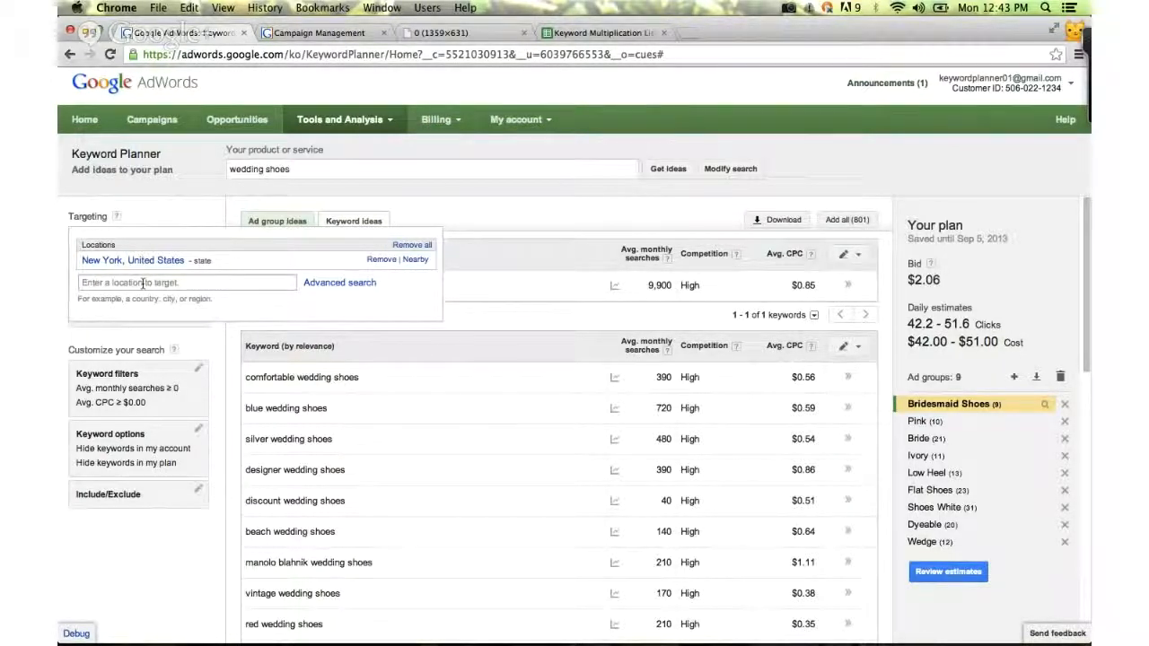
pyautogui.press('Escape')
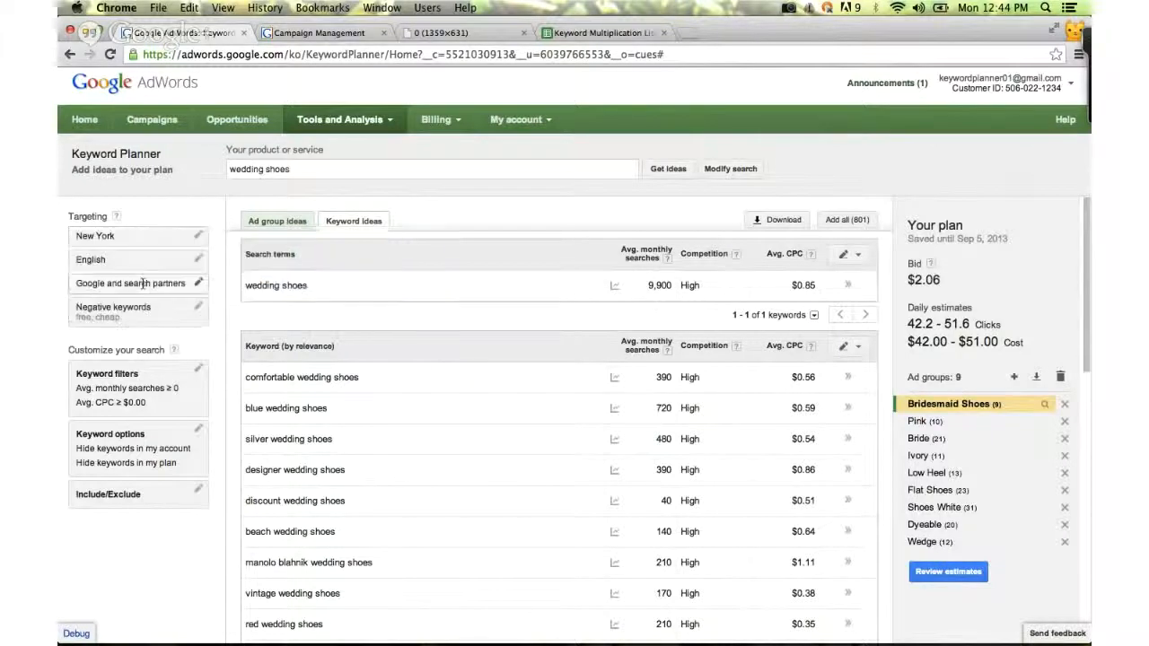
pyautogui.click(144, 235)
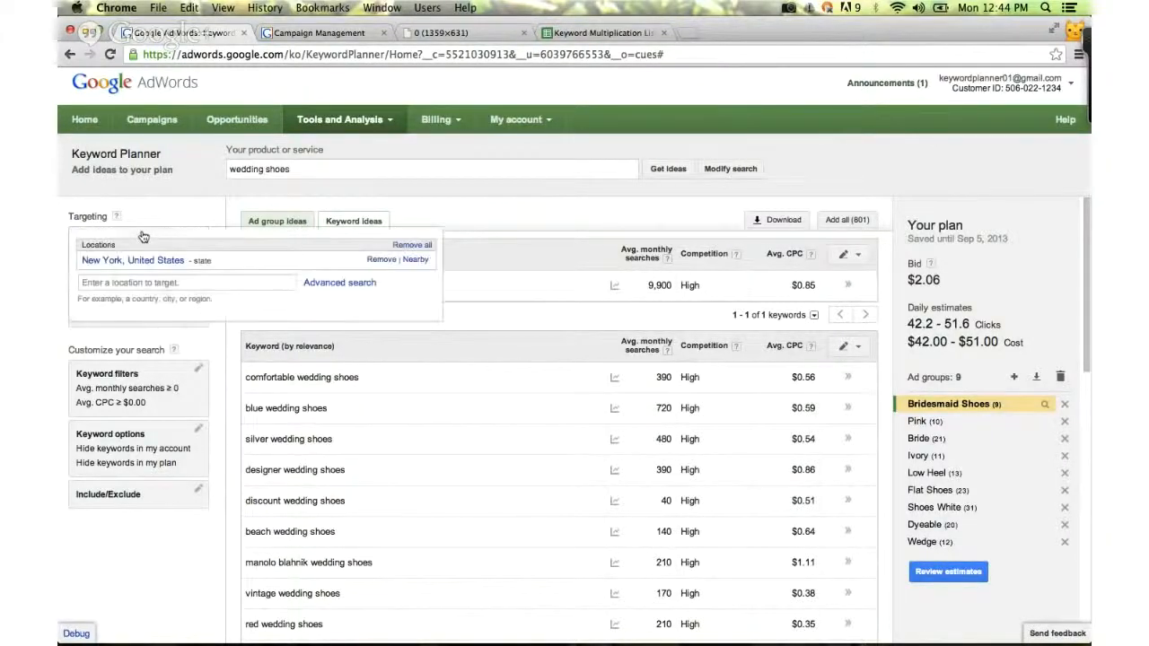
pyautogui.click(131, 282)
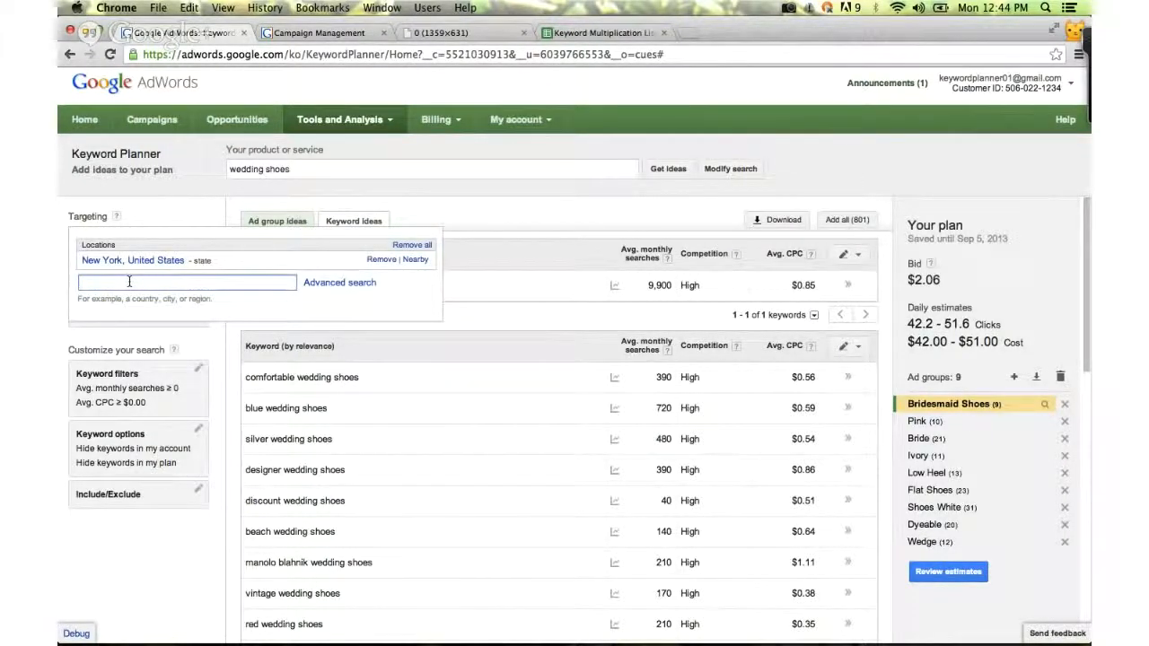
pyautogui.write('new york')
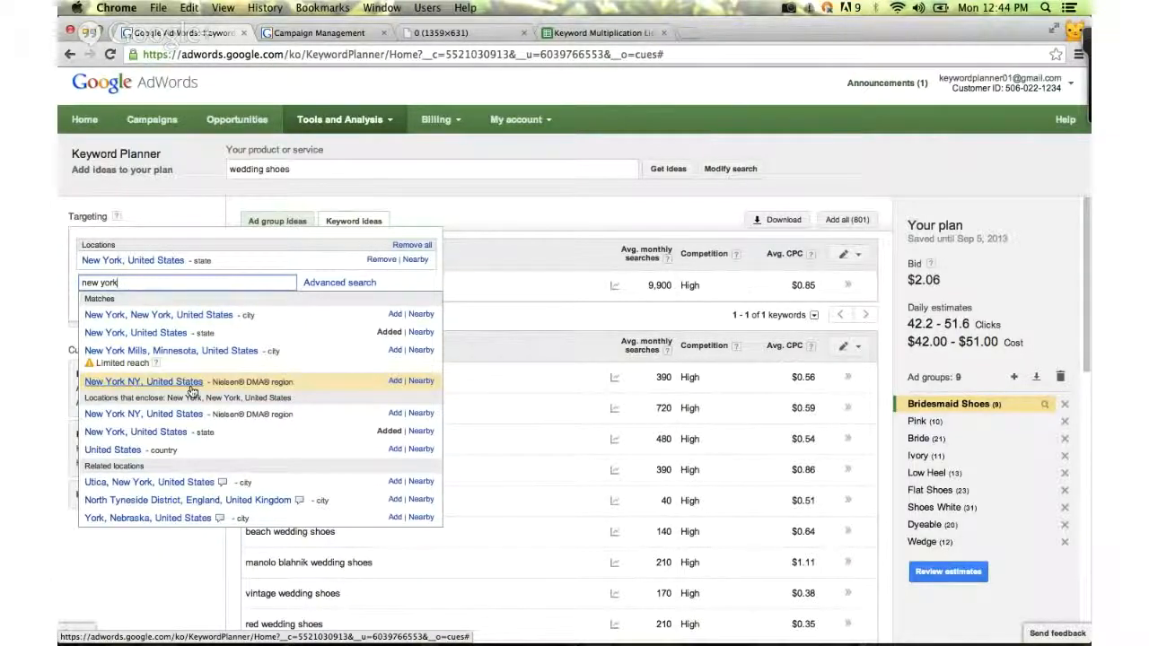
# Search the targeting locations for "yorkshire", then clear the search and close the location targeting without adding a location
pyautogui.moveTo(120, 283); pyautogui.dragTo(70, 281)
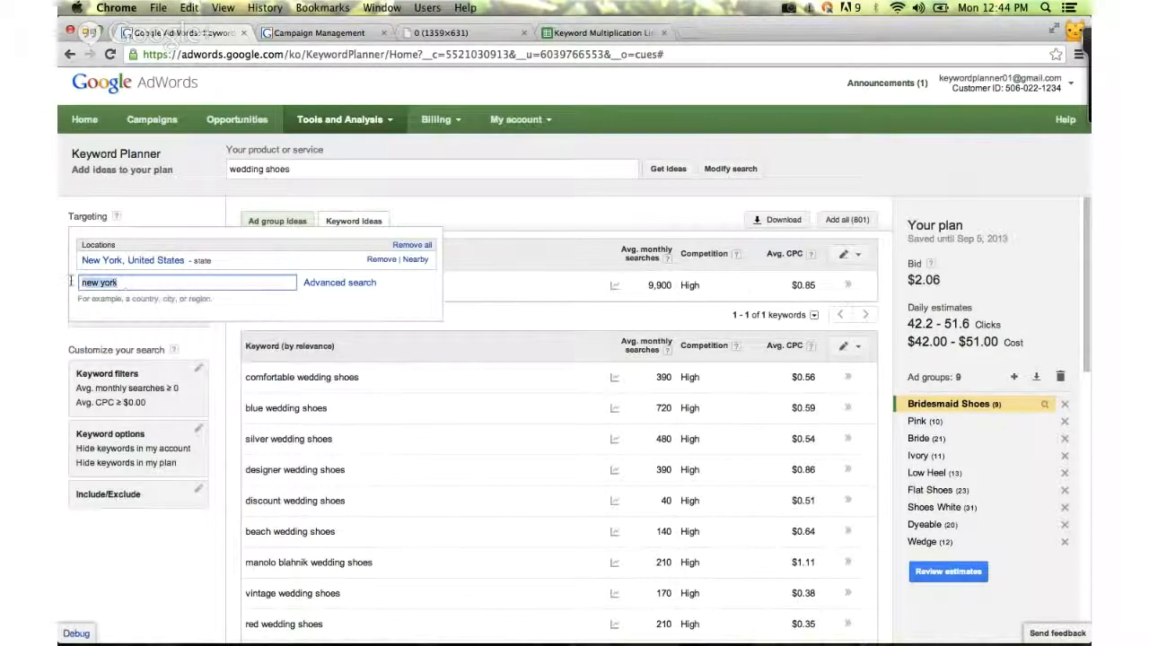
pyautogui.press('BackSpace')
pyautogui.write('yorkshire')
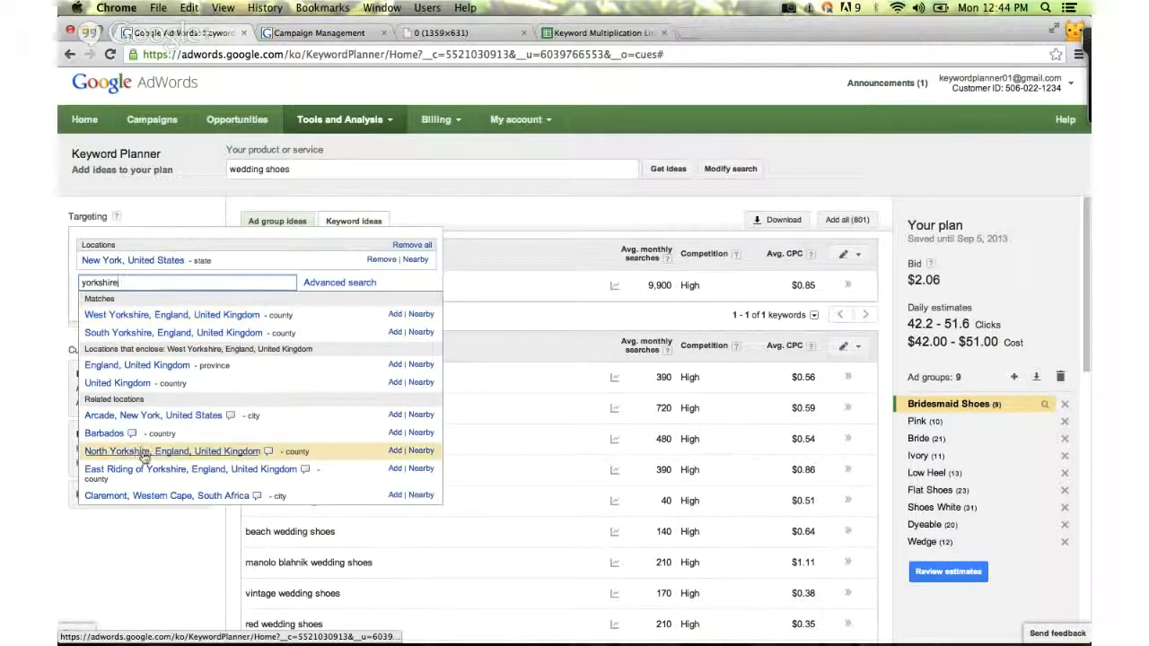
pyautogui.moveTo(128, 281); pyautogui.dragTo(76, 282)
pyautogui.press('BackSpace')
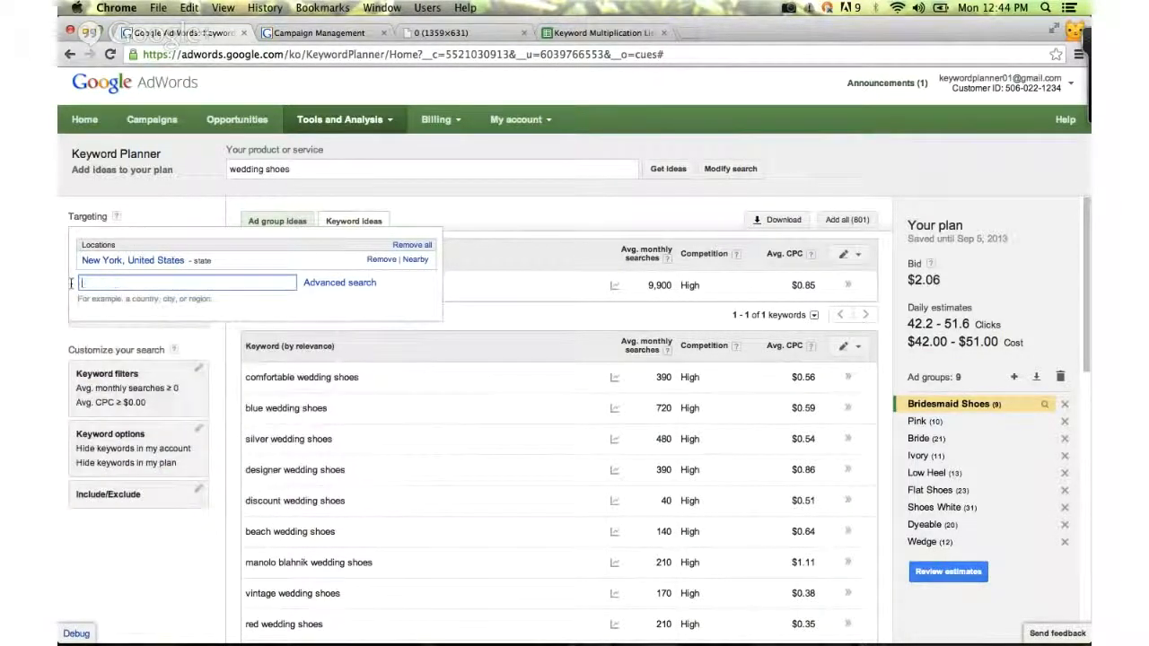
pyautogui.click(154, 207)
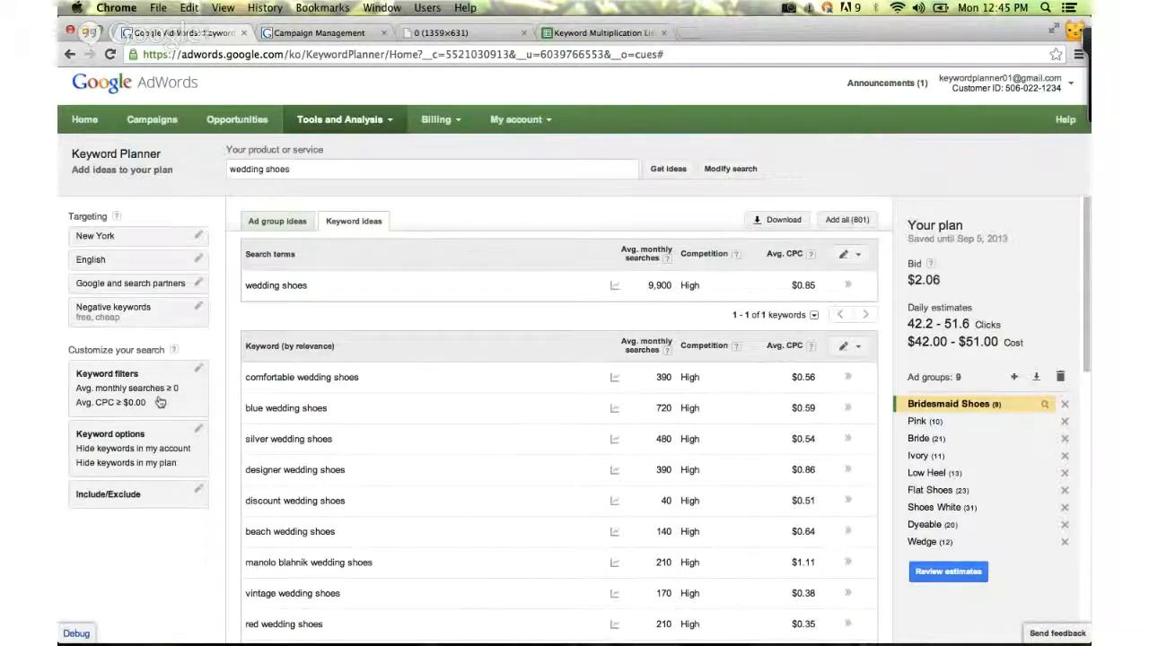
# Filter the wedding shoes keyword ideas to include only keywords containing the term "white"
pyautogui.click(158, 499)
pyautogui.click(139, 522)
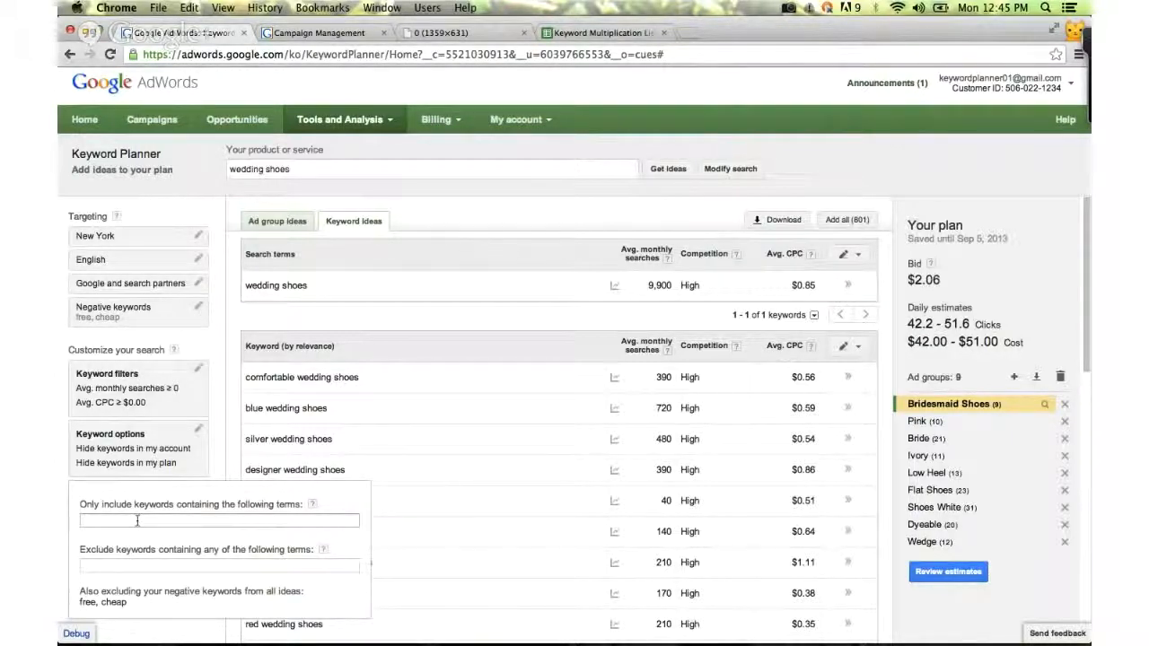
pyautogui.click(132, 567)
pyautogui.click(122, 521)
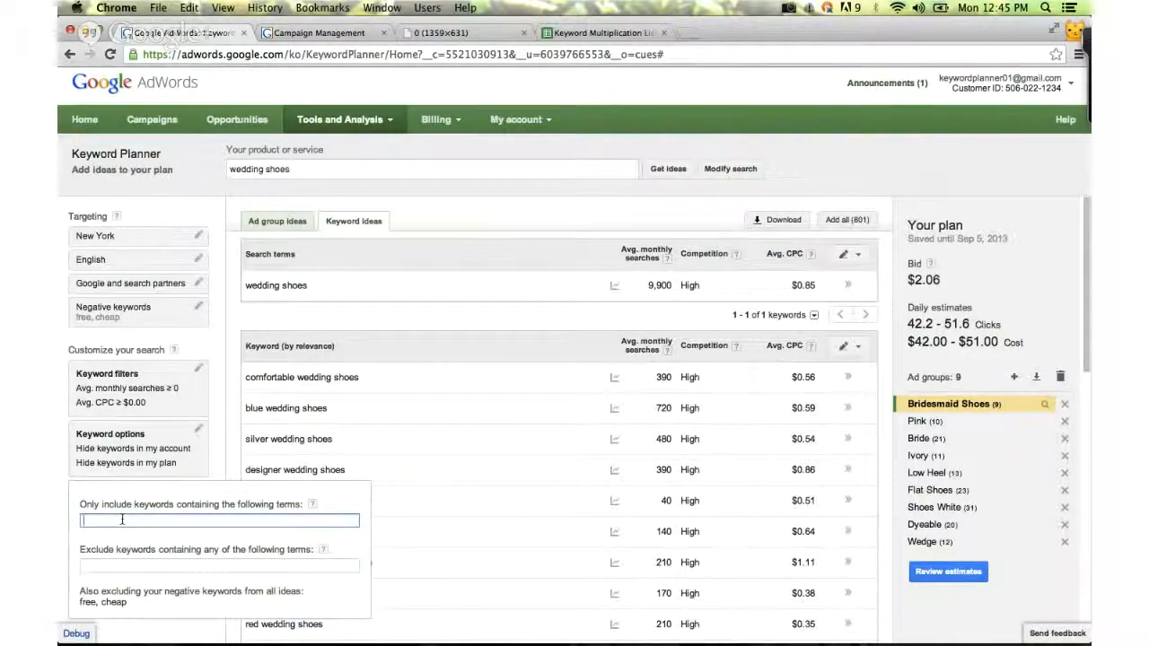
pyautogui.write('white')
pyautogui.click(63, 505)
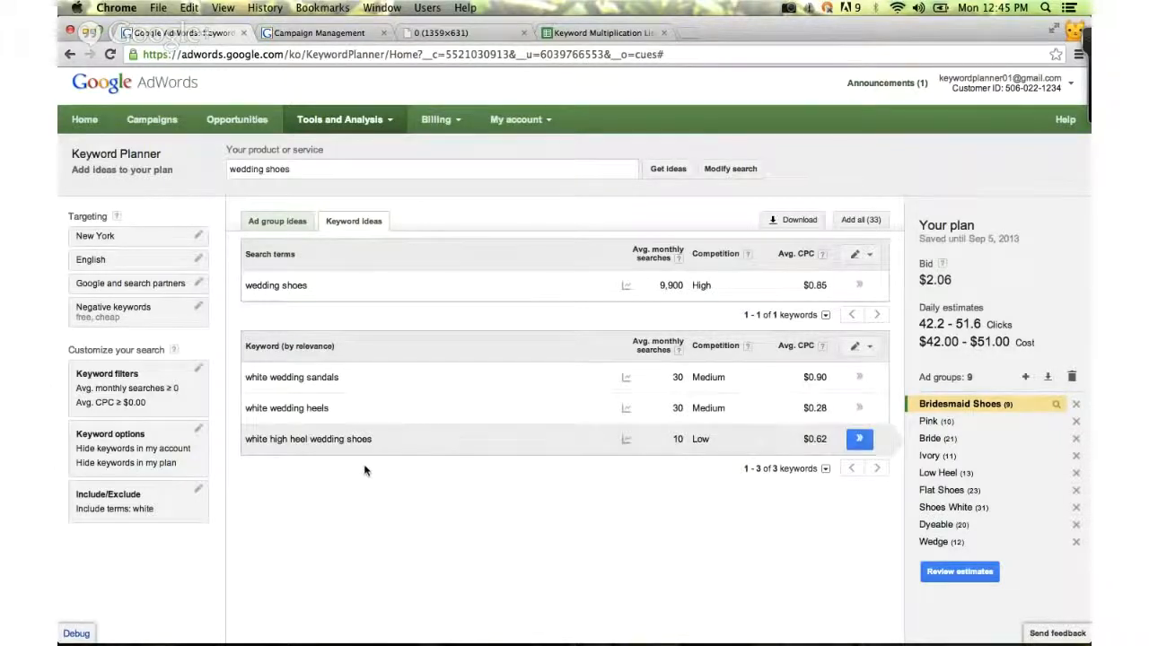
# Enter "white, brand a, brand b" as included terms and "brand c, brand d" as excluded terms for the keyword ideas
pyautogui.click(186, 495)
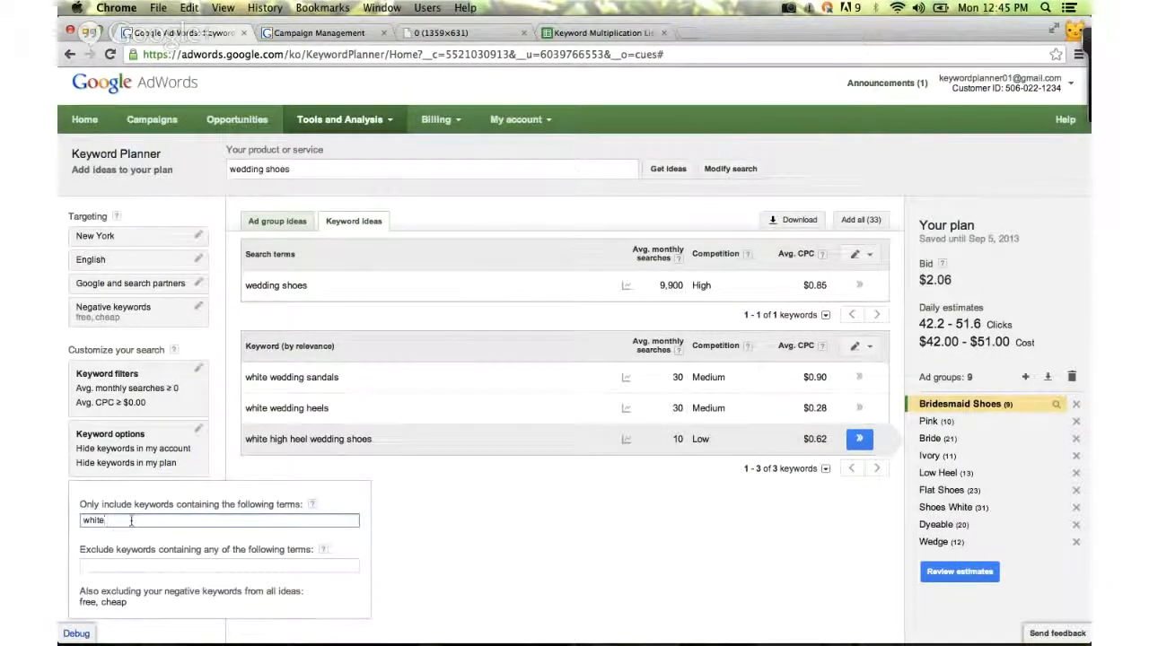
pyautogui.write(', brand a, brand b')
pyautogui.press('BackSpace')
pyautogui.press('BackSpace')
pyautogui.write('b')
pyautogui.click(104, 567)
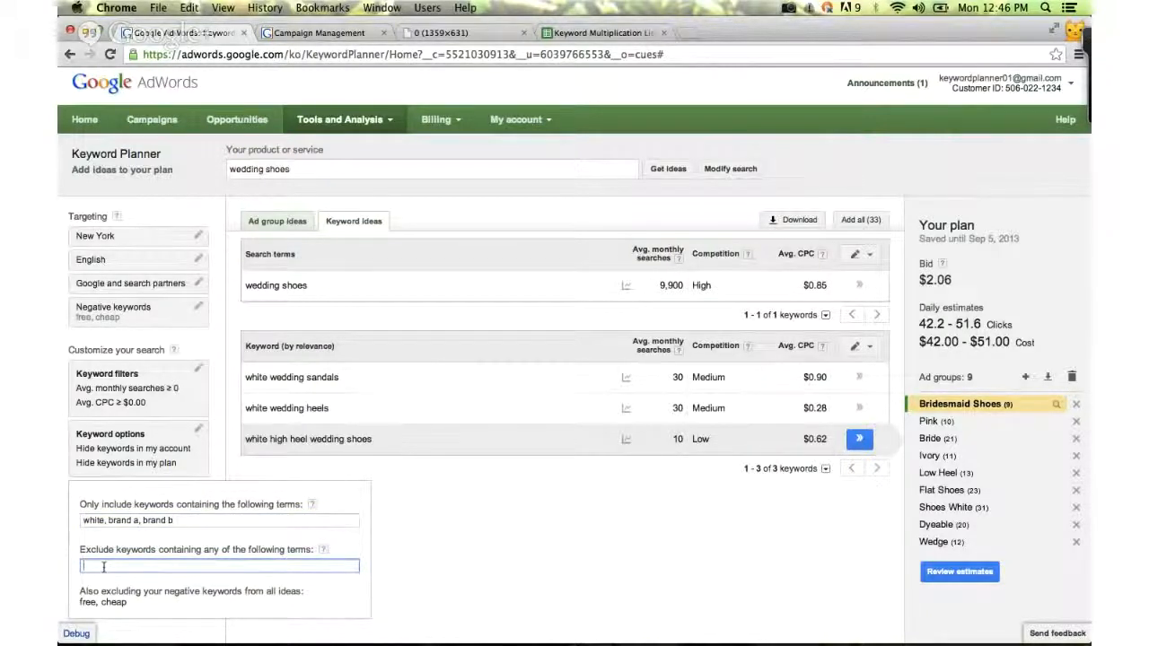
pyautogui.write('brand c, brand d')
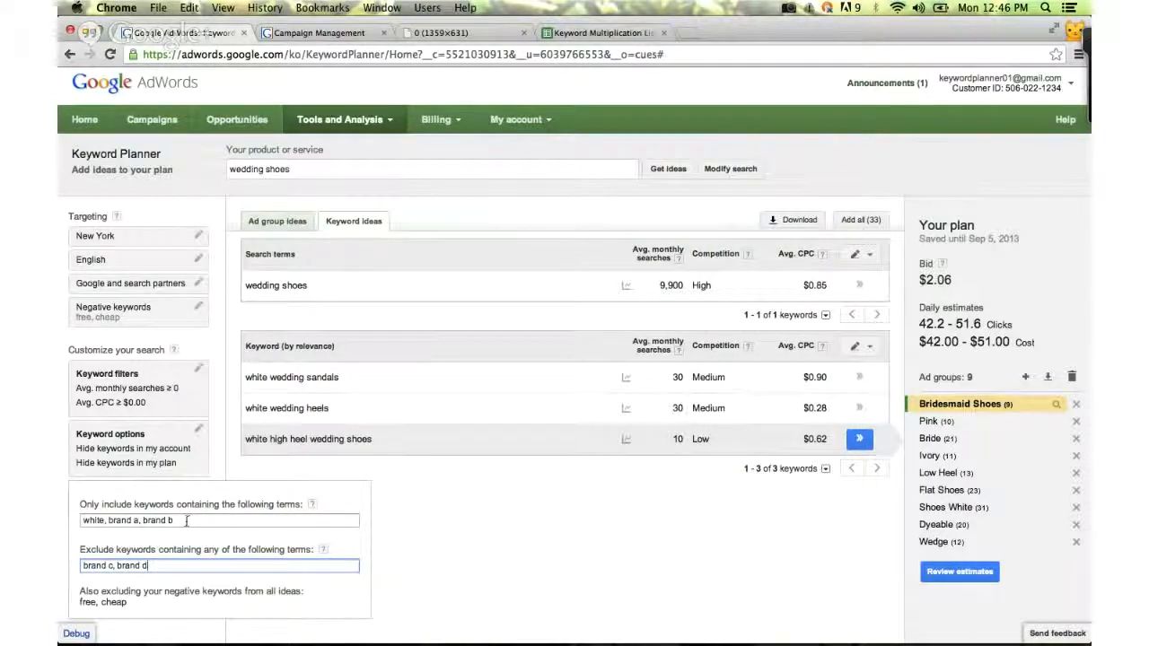
# Clear the excluded terms and replace the included terms with "wedding shoes"
pyautogui.moveTo(152, 566); pyautogui.dragTo(60, 566)
pyautogui.press('BackSpace')
pyautogui.click(76, 521)
pyautogui.moveTo(76, 520); pyautogui.dragTo(64, 520)
pyautogui.press('BackSpace')
pyautogui.write('wedding shoes')
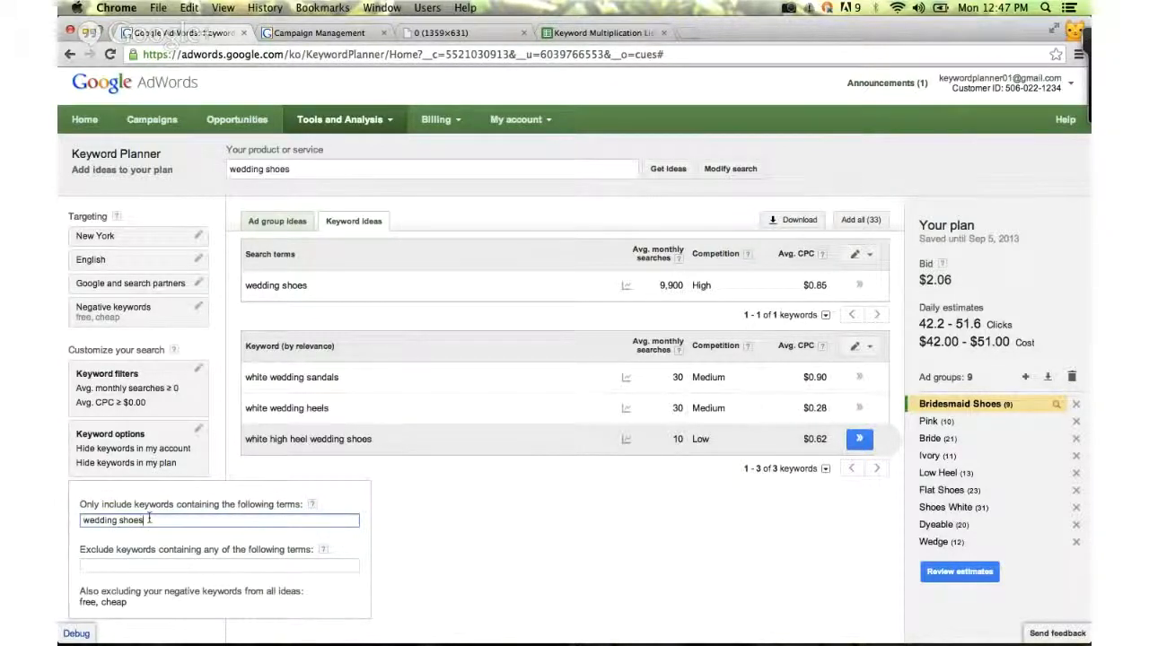
# Remove the included terms so that the keyword ideas are no longer filtered by term
pyautogui.moveTo(149, 520); pyautogui.dragTo(63, 518)
pyautogui.press('BackSpace')
pyautogui.click(61, 510)
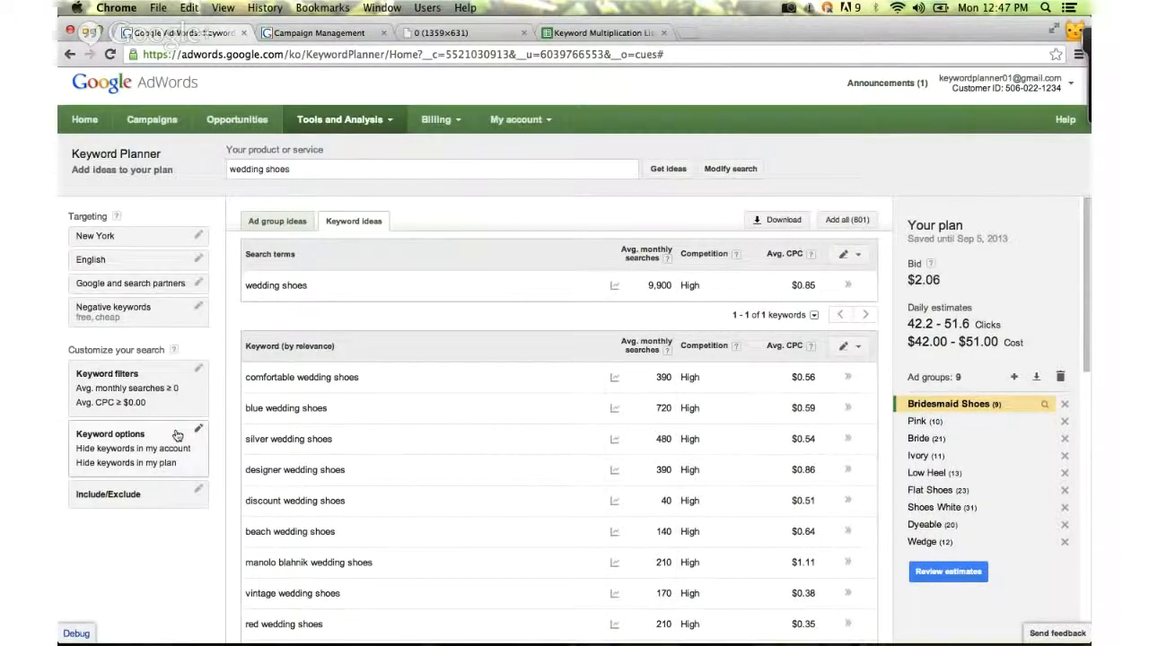
# View the keyword options for showing adult ideas, keywords in the account and keywords in the plan
pyautogui.click(177, 436)
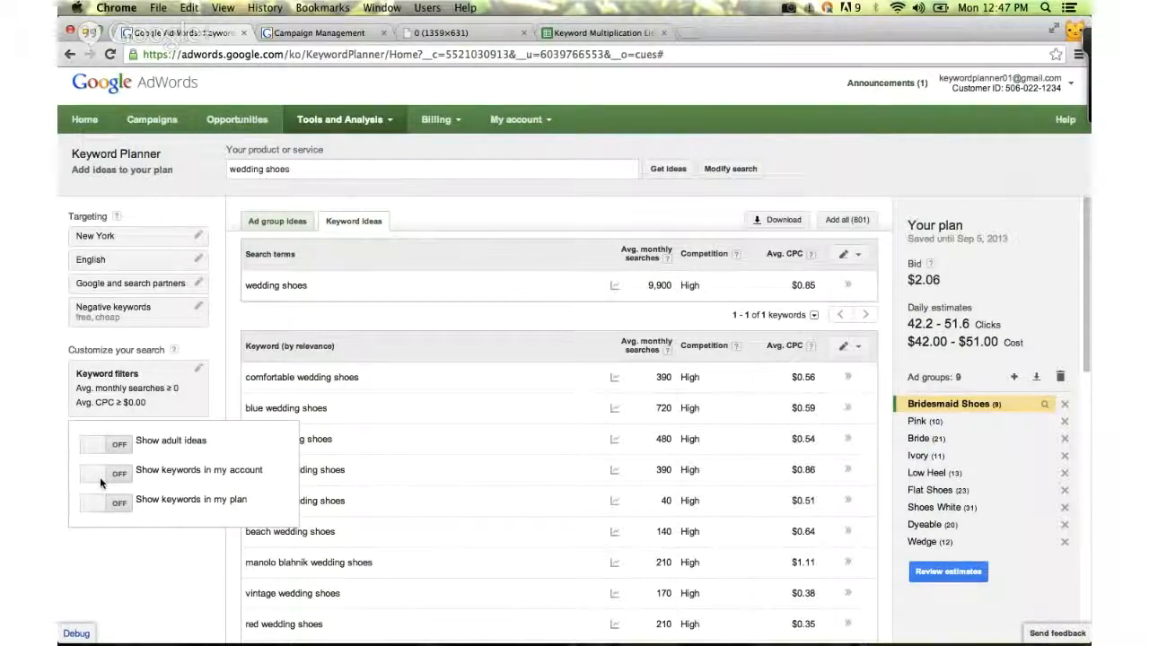
pyautogui.click(100, 481)
pyautogui.click(117, 474)
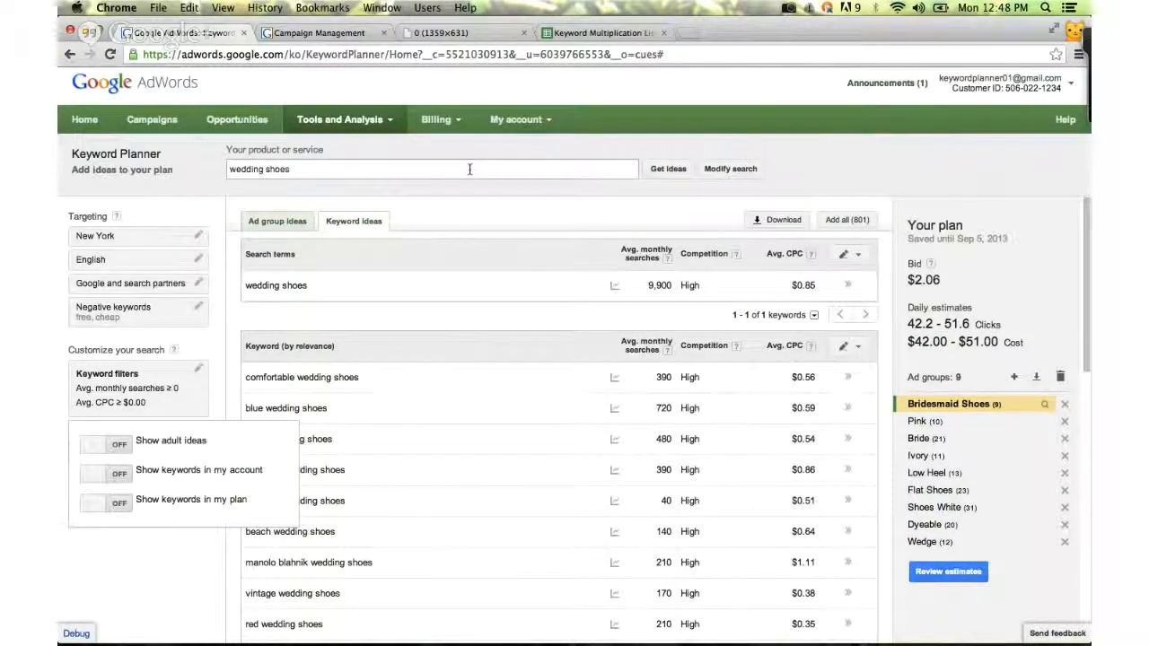
pyautogui.click(142, 561)
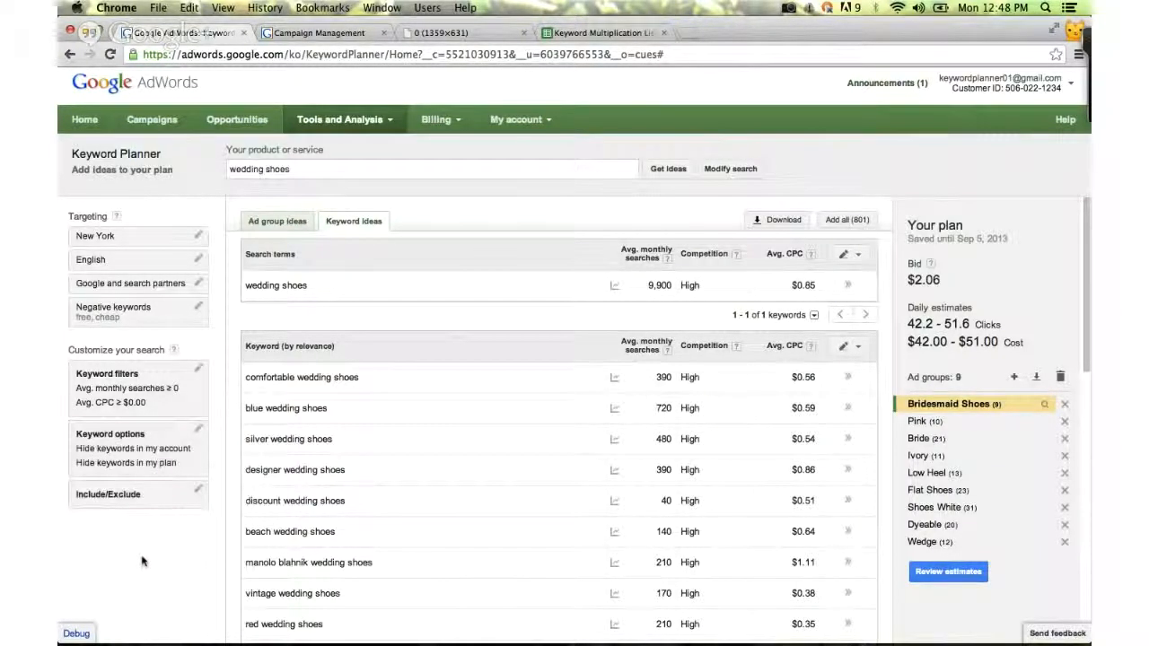
# View the keyword filters for average monthly searches, average CPC and competition without changing them
pyautogui.click(175, 374)
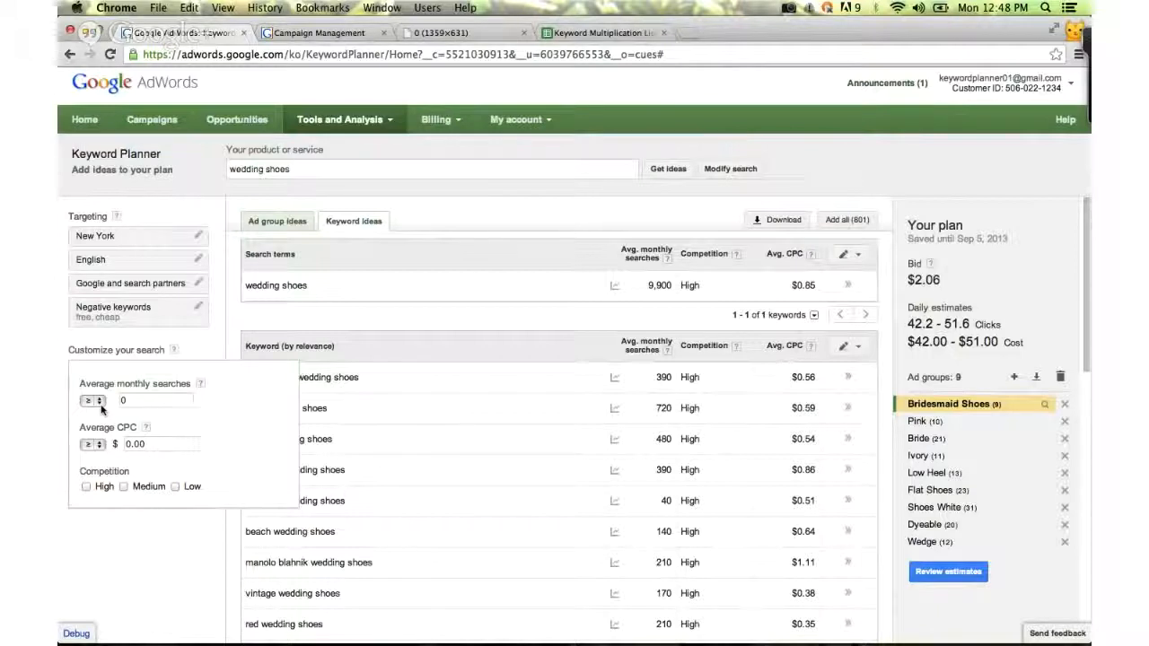
pyautogui.click(135, 402)
pyautogui.click(147, 442)
pyautogui.click(153, 539)
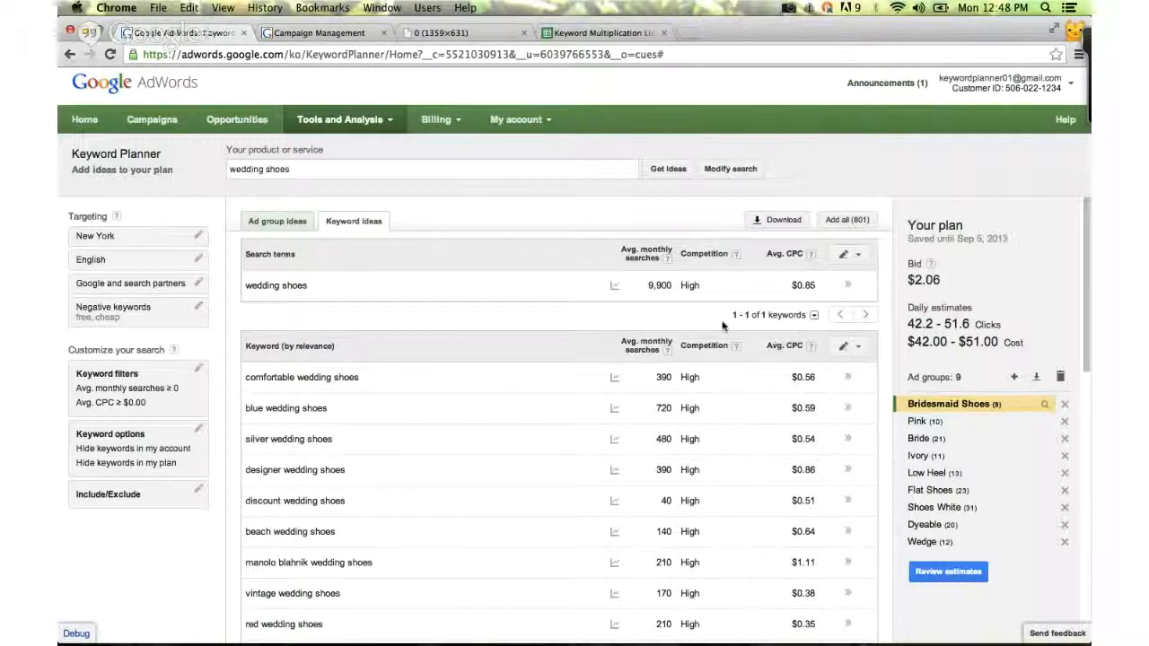
# Change the match type of all keywords in the plan to phrase match
pyautogui.click(669, 351)
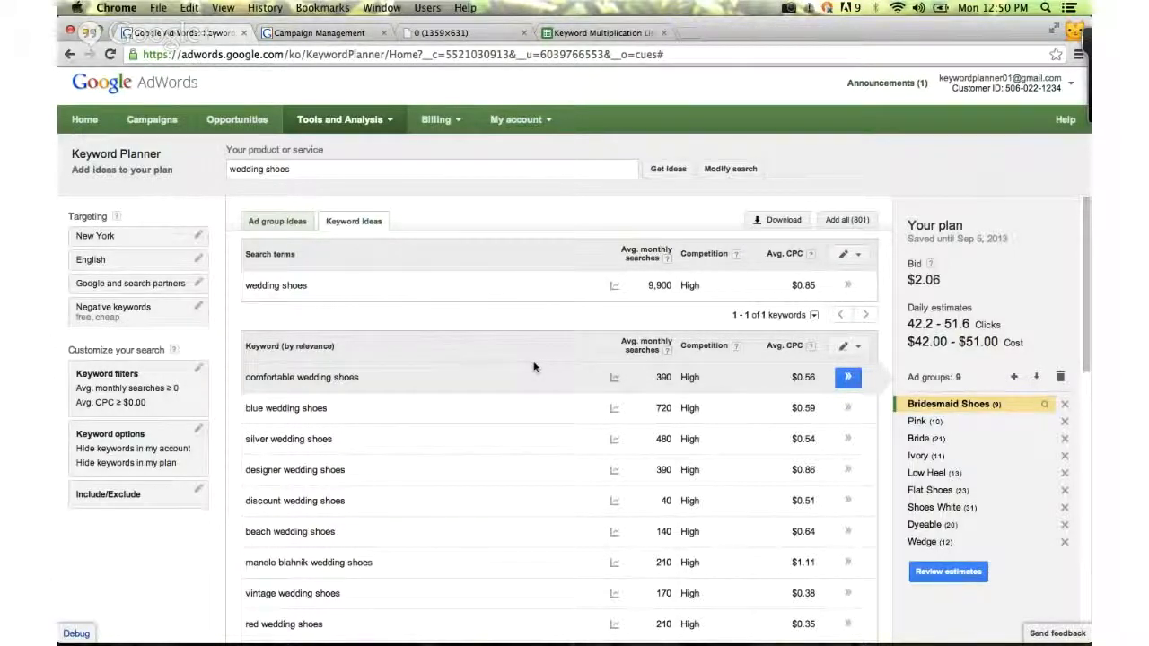
pyautogui.click(858, 349)
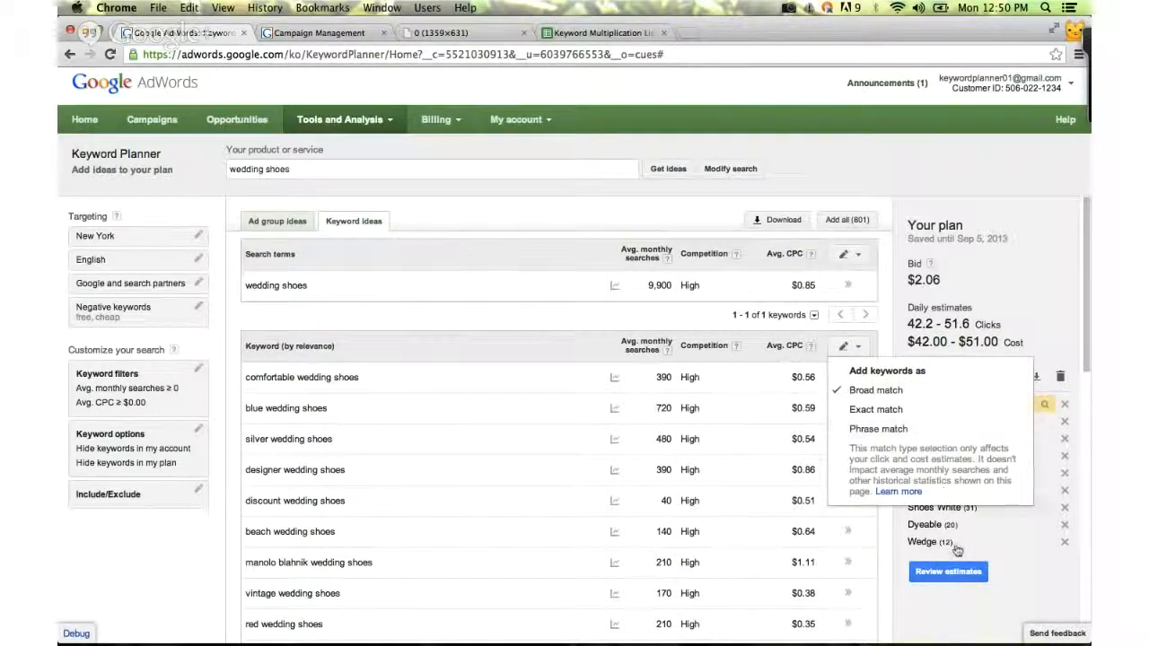
pyautogui.click(878, 429)
pyautogui.click(476, 365)
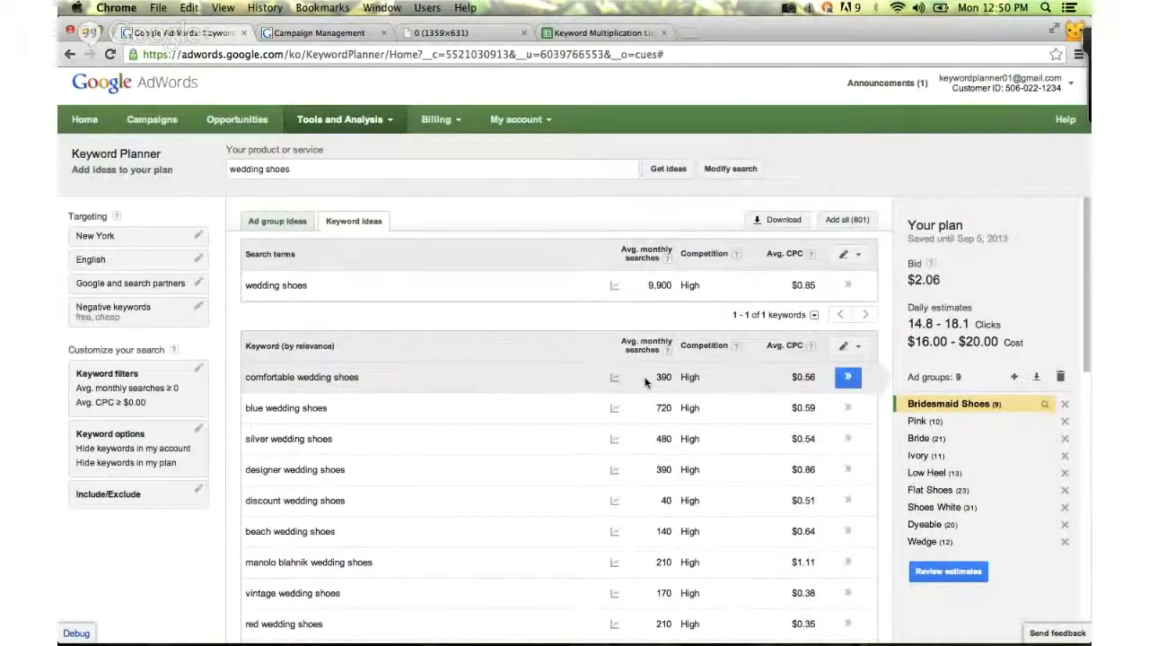
# Set the match type of all keywords in the plan back to broad match
pyautogui.click(858, 349)
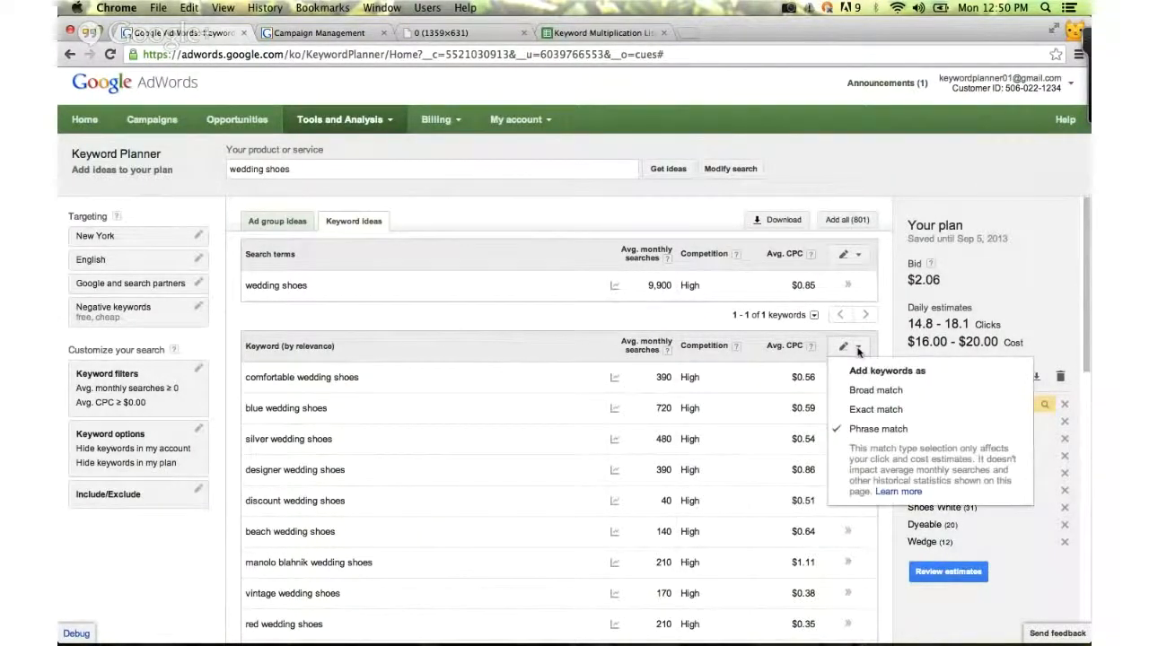
pyautogui.click(867, 396)
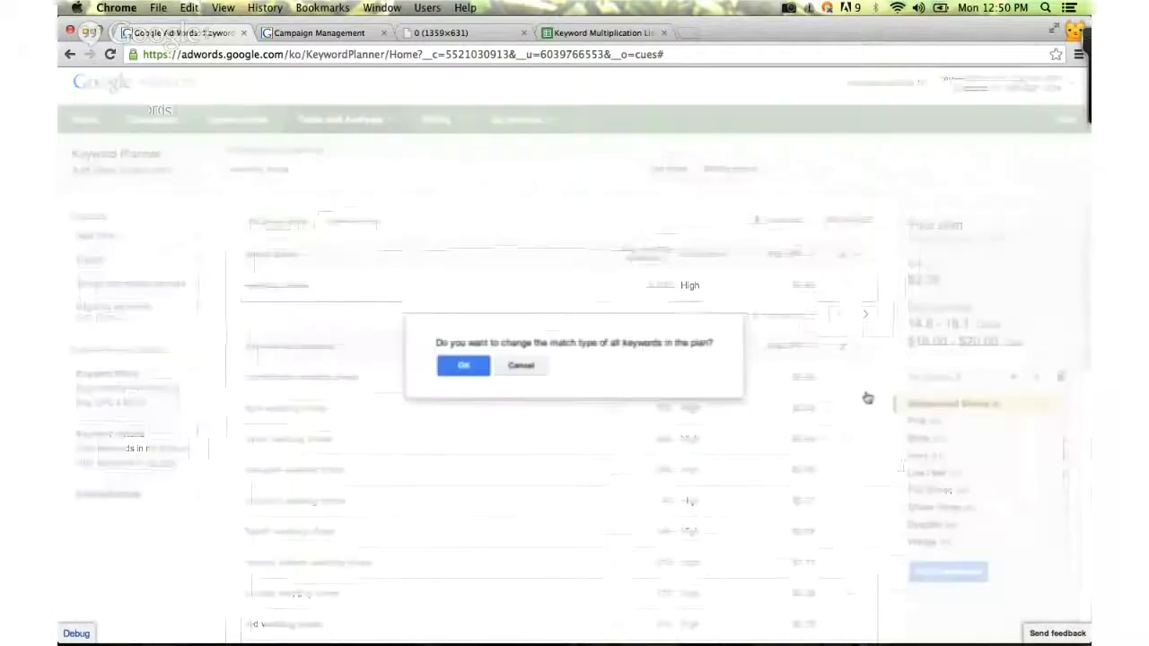
pyautogui.click(456, 366)
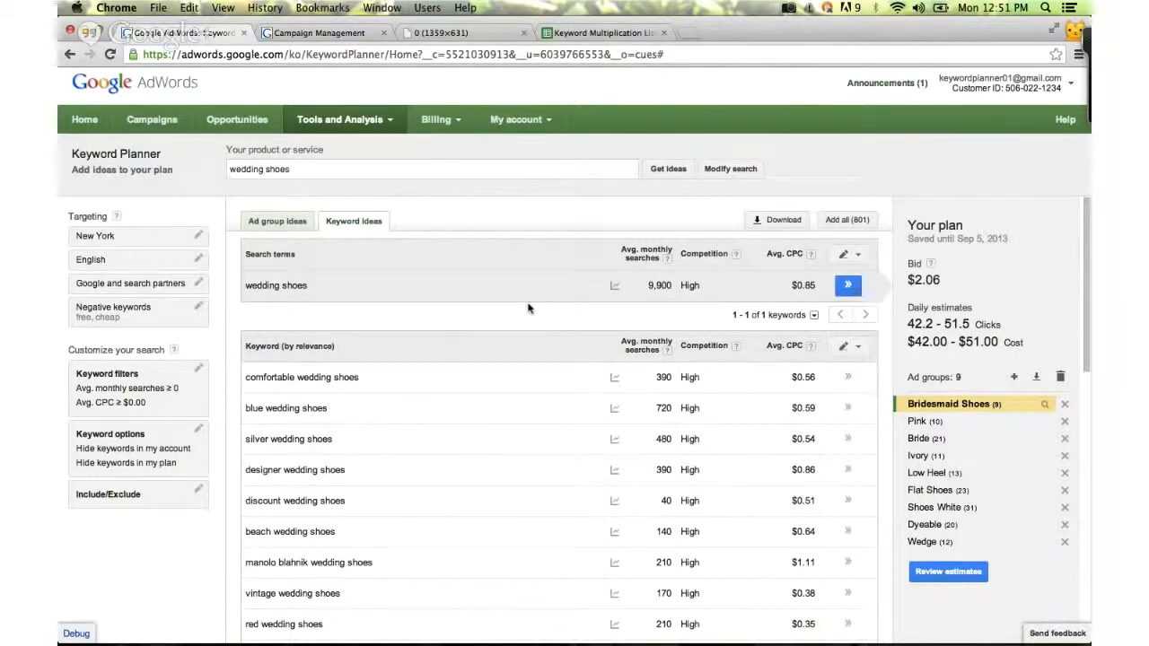
# View the example image of the ad impression share column for ad group ideas and return to Keyword Planner
pyautogui.click(412, 36)
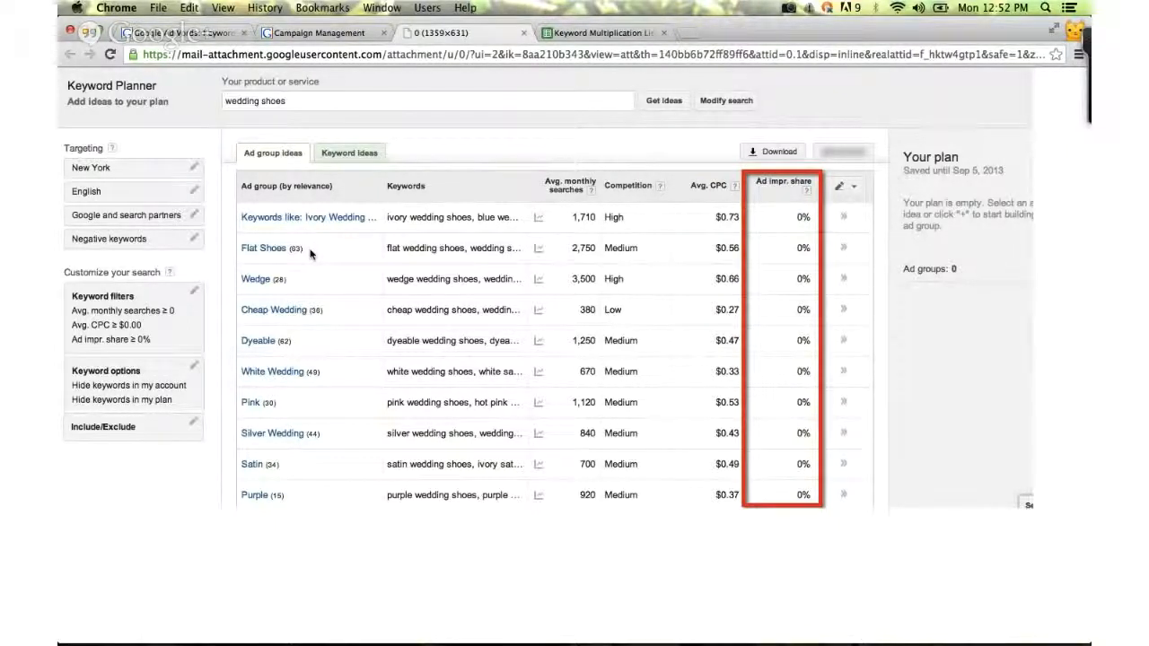
pyautogui.click(200, 34)
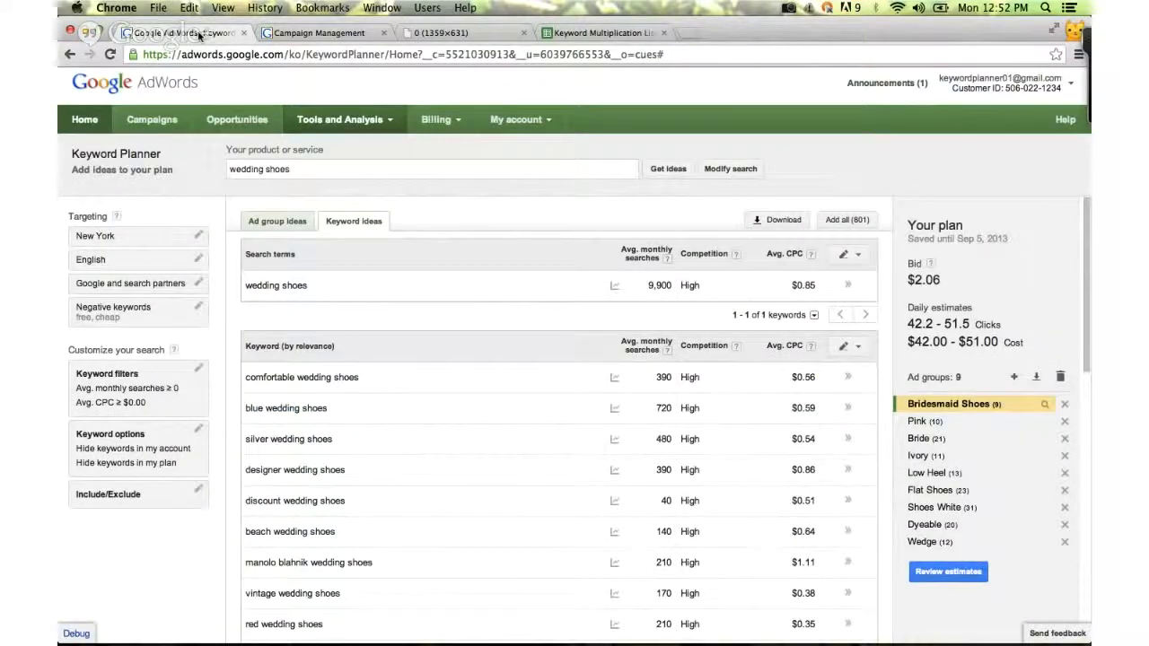
pyautogui.click(730, 169)
pyautogui.moveTo(479, 375); pyautogui.dragTo(406, 379)
pyautogui.press('BackSpace')
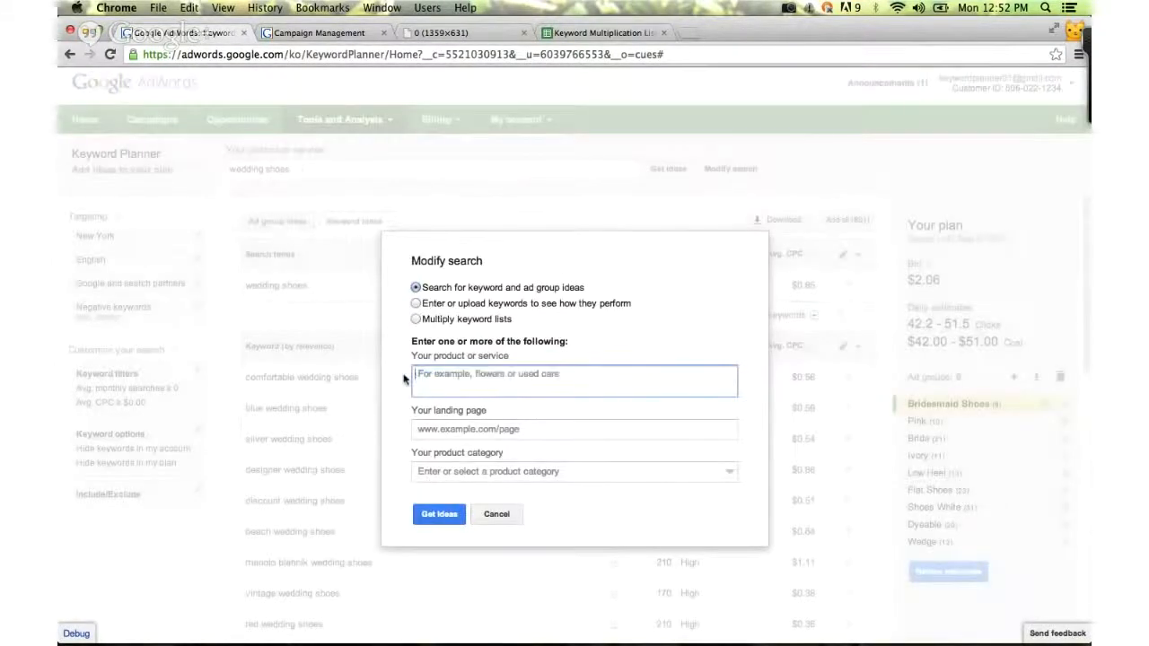
pyautogui.click(433, 431)
pyautogui.write('www')
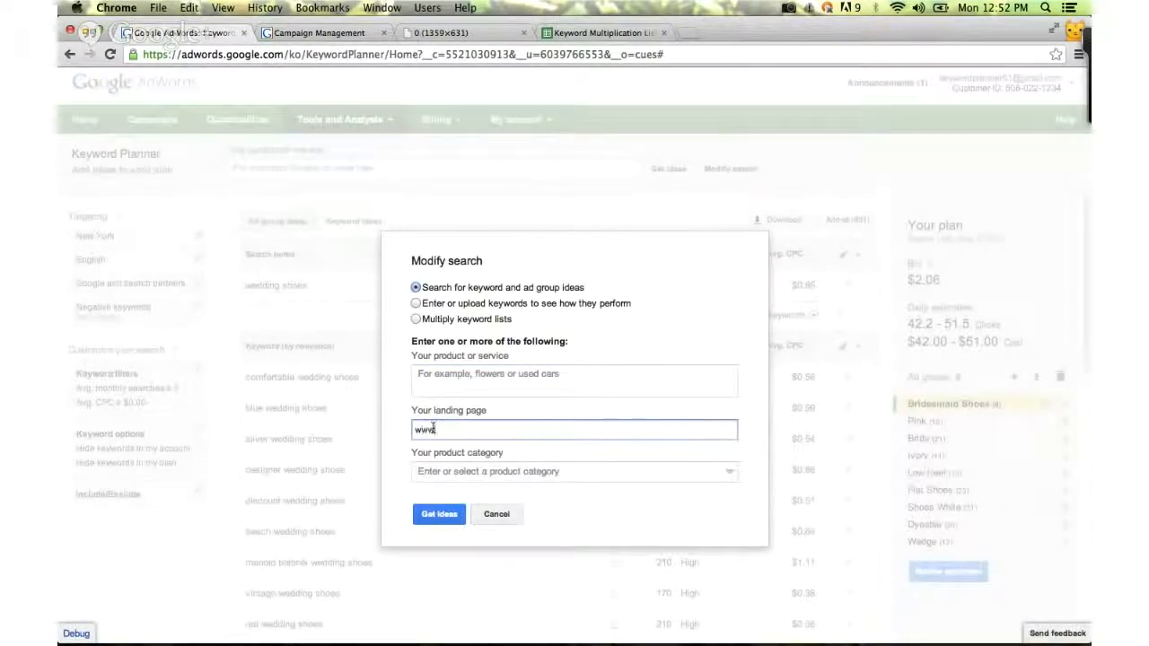
pyautogui.write('.example.com/weddingshoes')
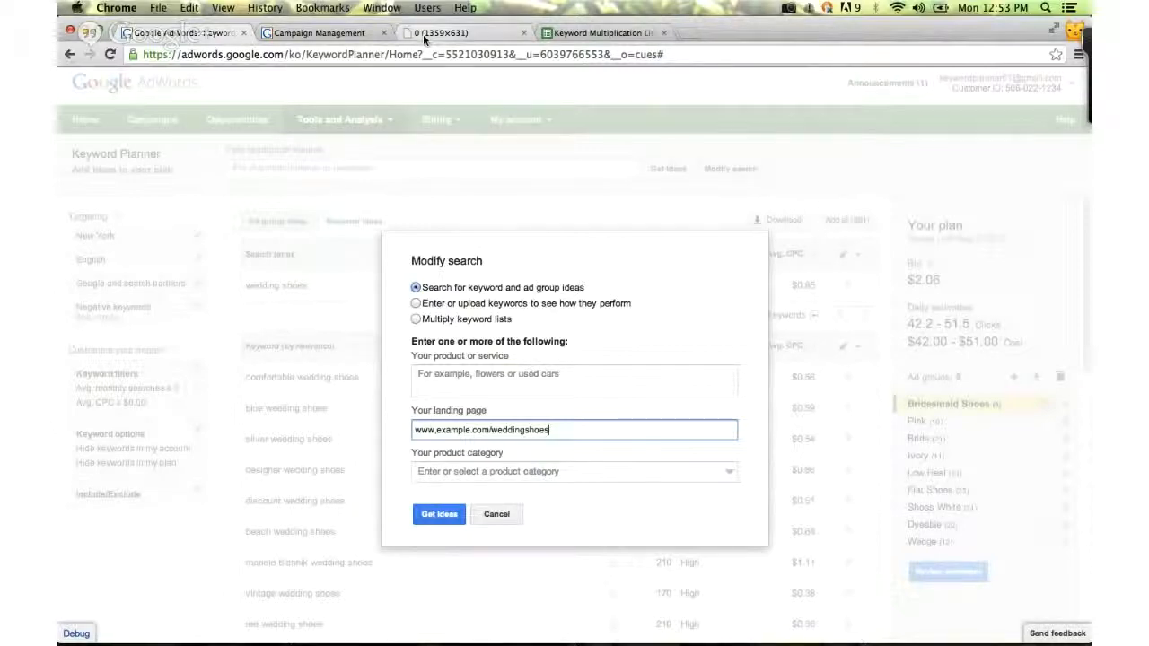
pyautogui.click(423, 34)
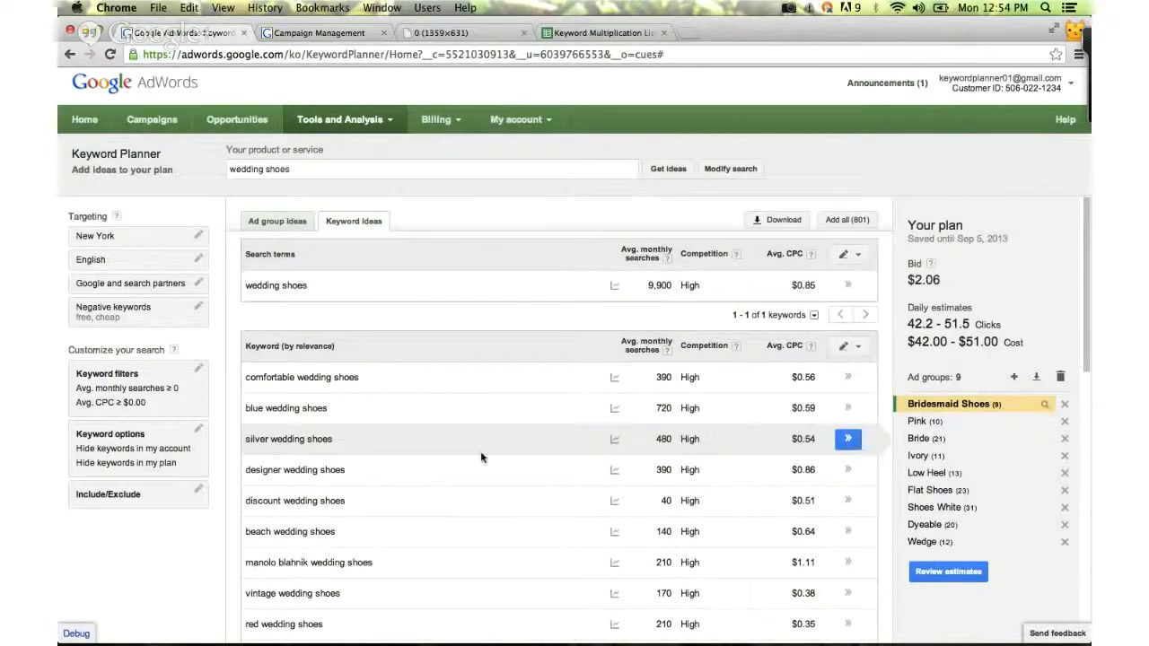
# Refresh the ideas for "wedding shoes" and switch the modified search to multiplying keyword lists
pyautogui.click(677, 173)
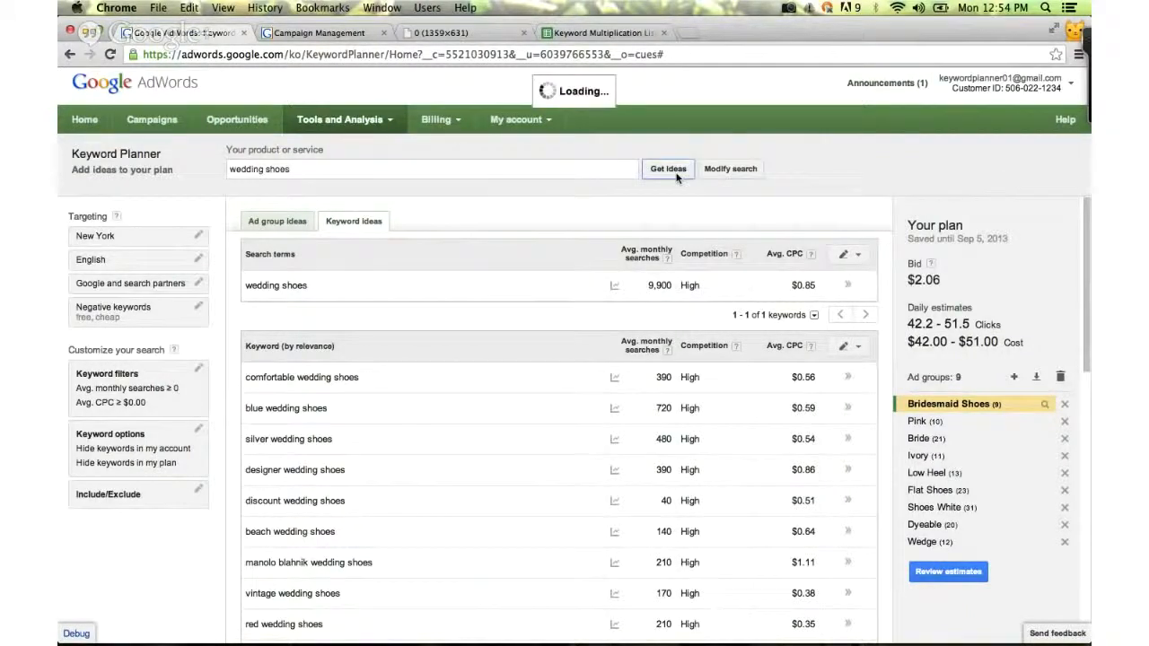
pyautogui.click(724, 174)
pyautogui.click(483, 380)
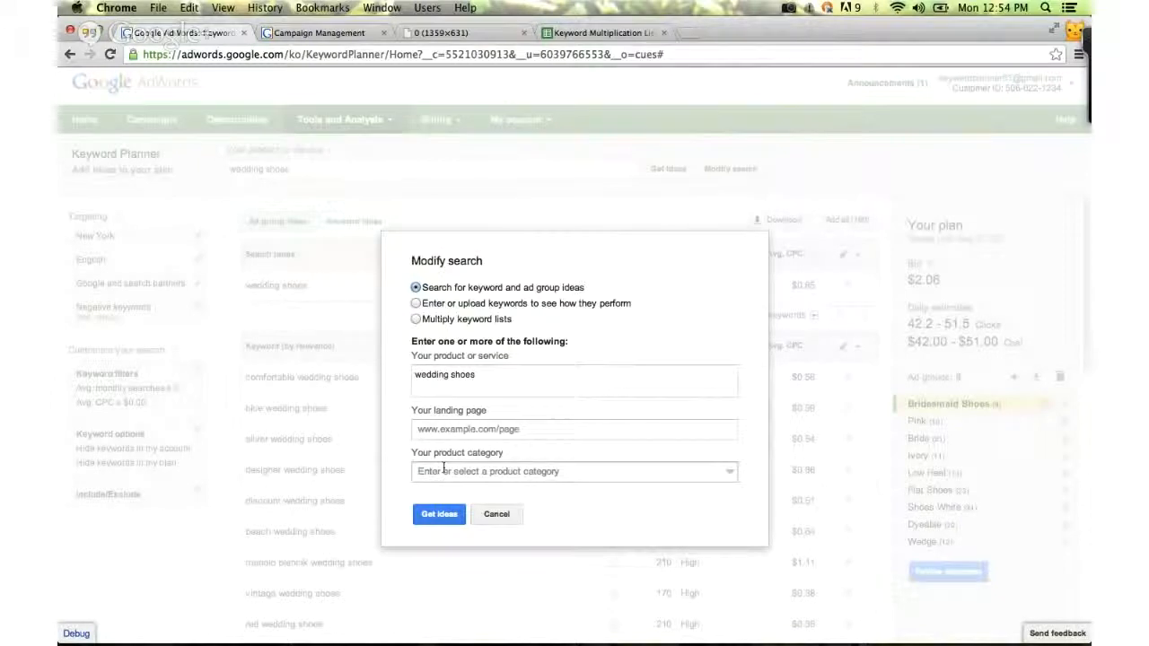
pyautogui.click(416, 320)
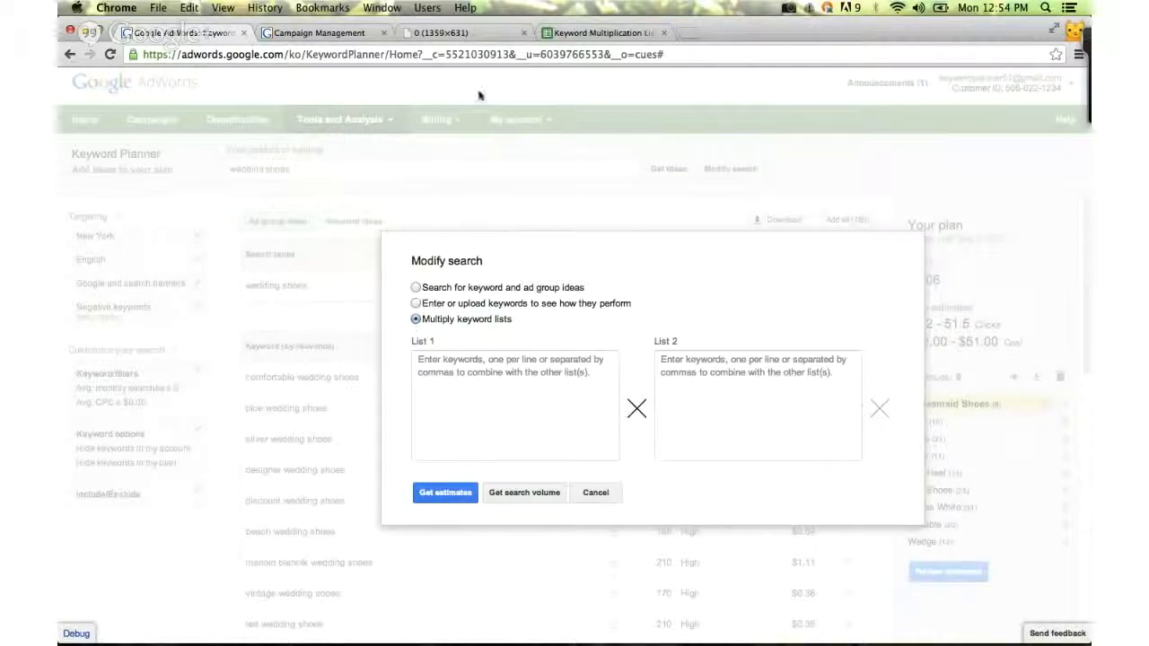
# Copy the location terms from column 1 of the Keyword Multiplication Lists spreadsheet into List 1
pyautogui.click(589, 34)
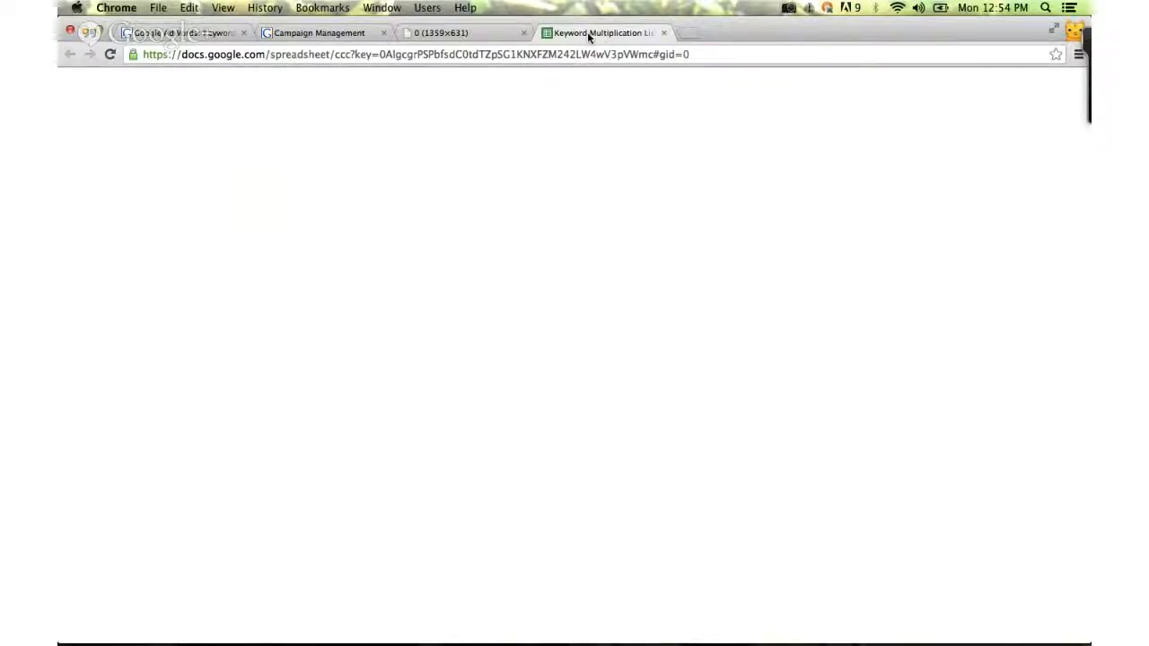
pyautogui.press('super+c')
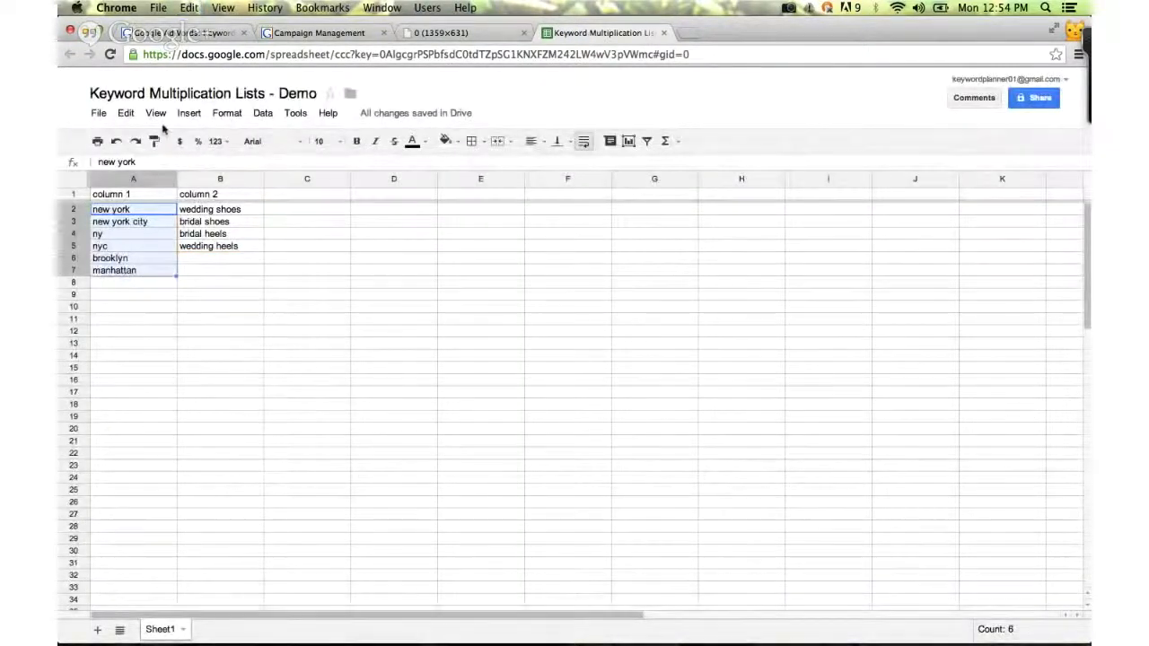
pyautogui.click(206, 36)
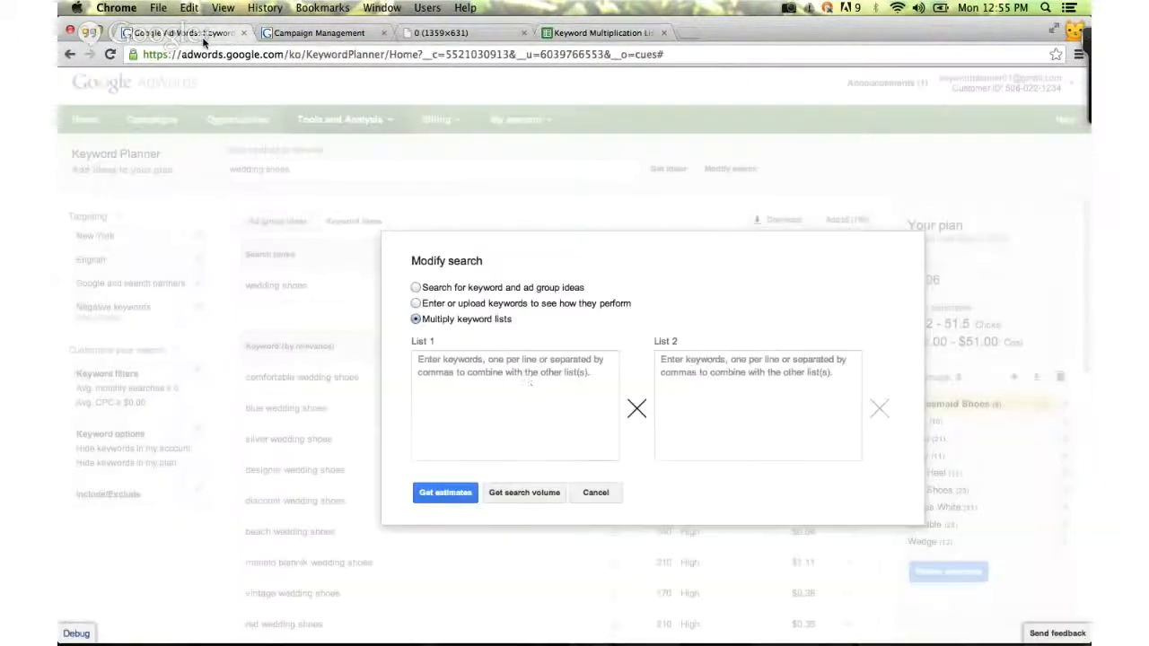
pyautogui.click(531, 381)
pyautogui.press('super+v')
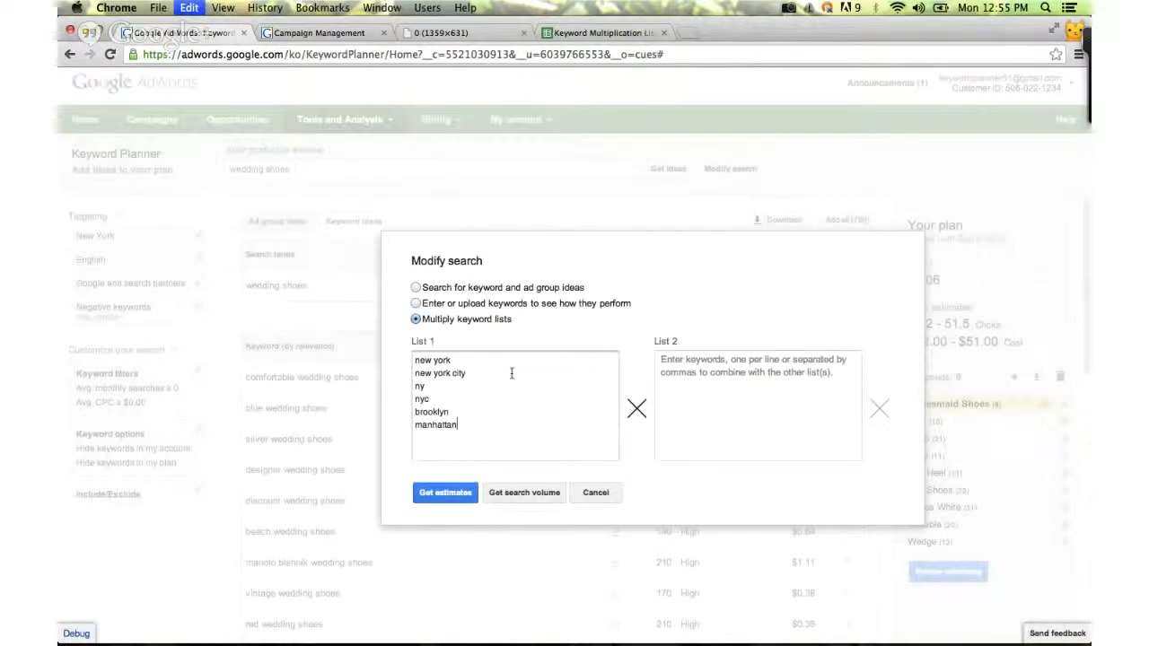
# Copy the shoe terms from column 2 of the spreadsheet into List 2 and get the search volume of the combinations
pyautogui.click(554, 36)
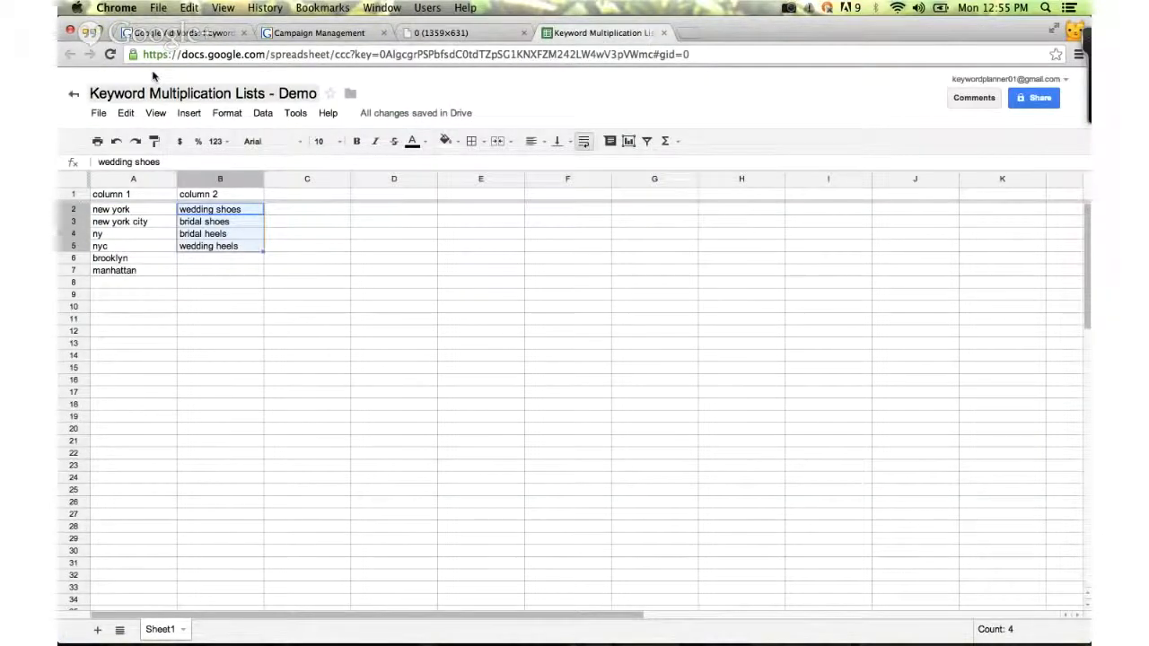
pyautogui.click(162, 34)
pyautogui.click(690, 377)
pyautogui.press('super+v')
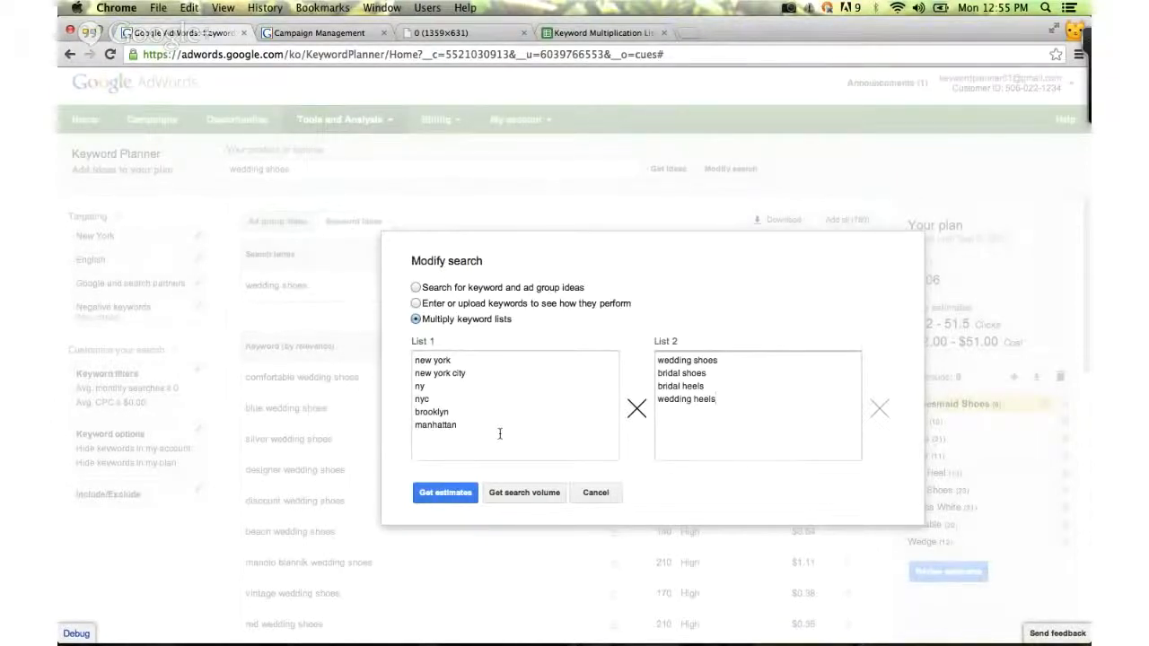
pyautogui.click(529, 497)
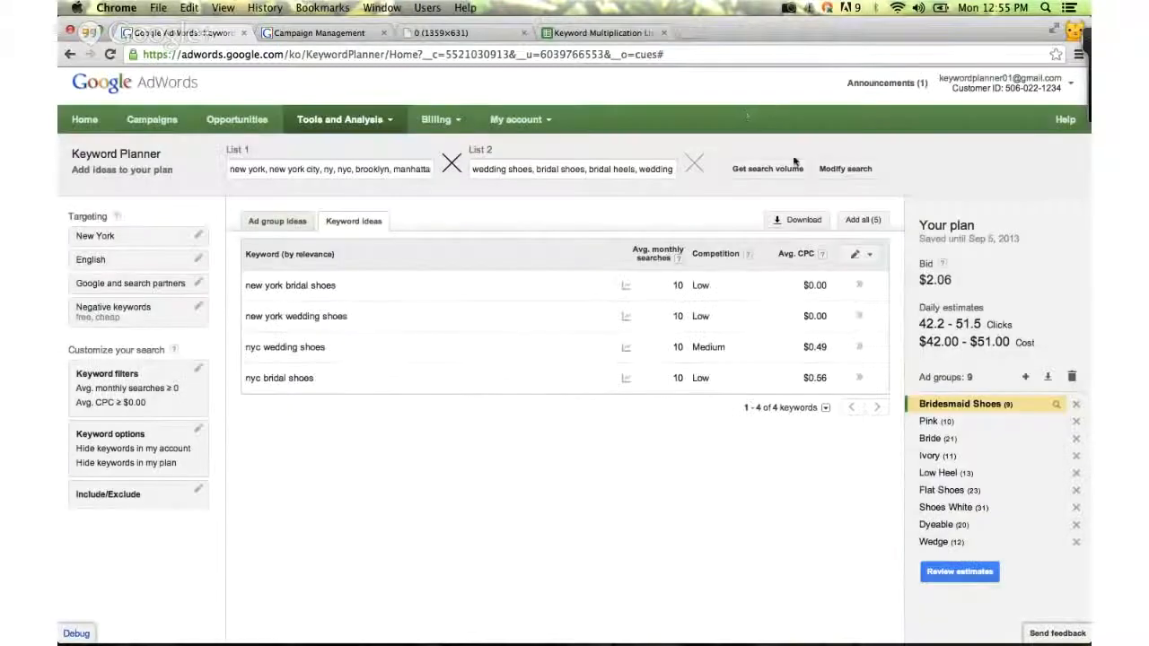
# Get estimates for the same multiplied keyword lists and review the detailed estimates by ad group
pyautogui.click(845, 168)
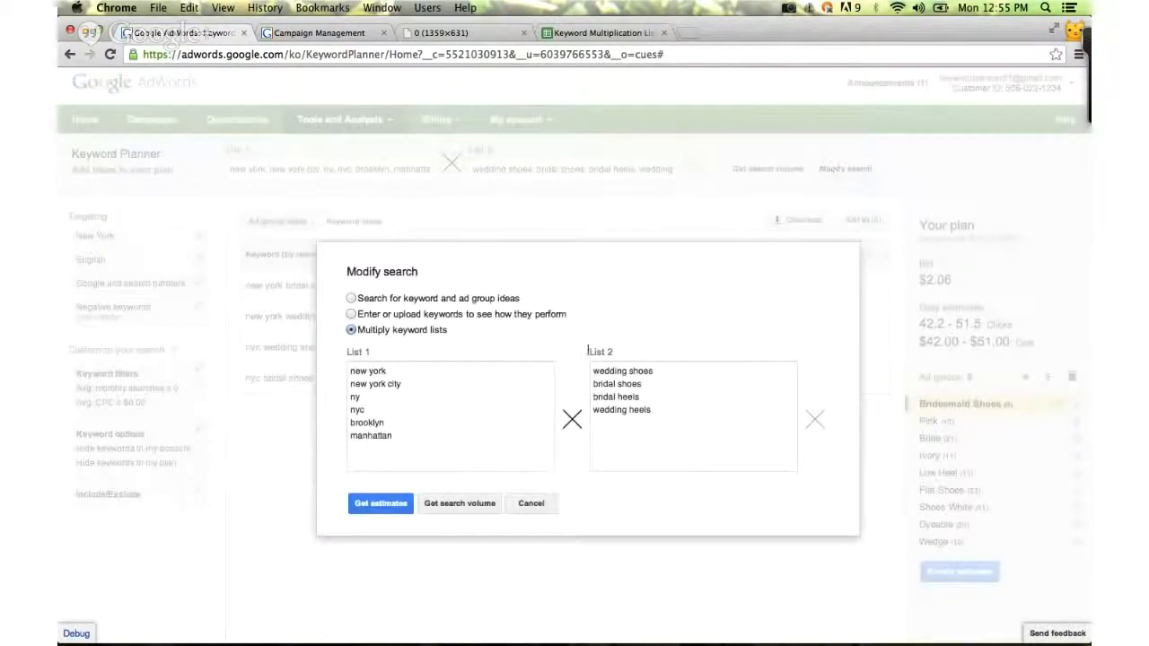
pyautogui.click(385, 509)
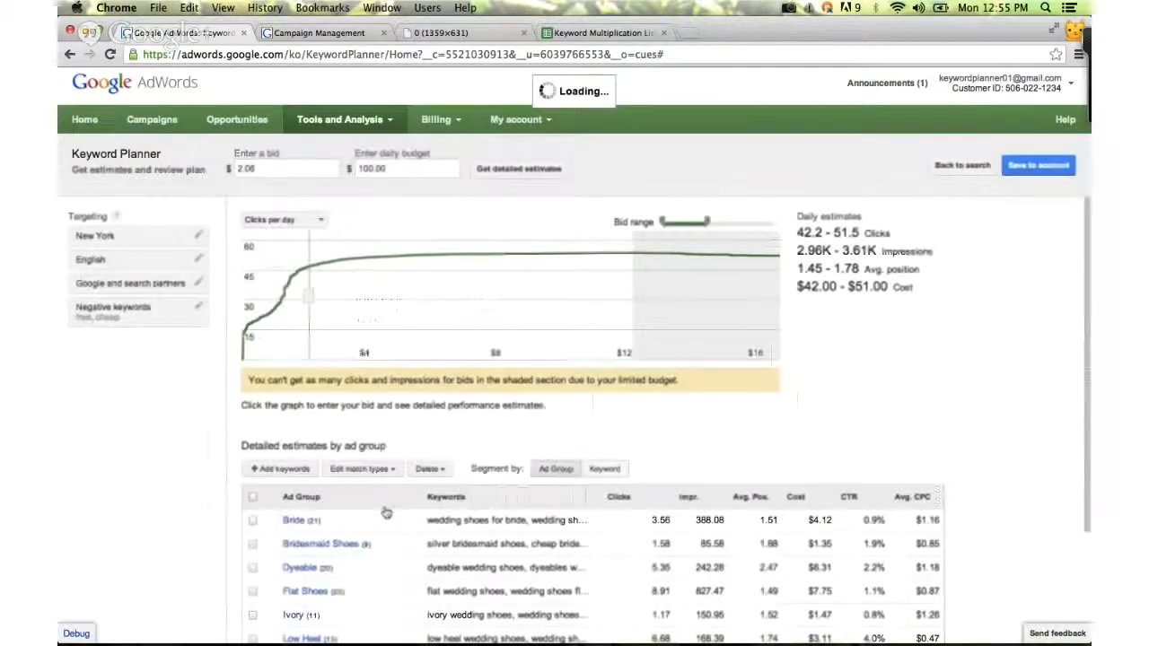
pyautogui.scroll(-3, 430, 470)
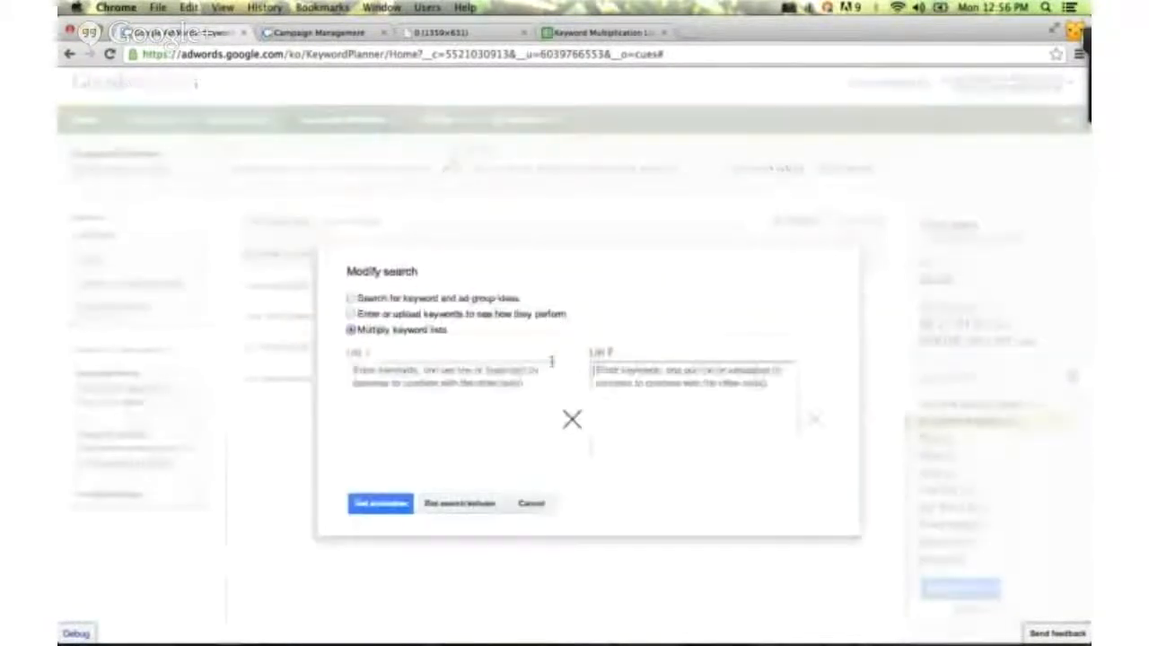
# Switch back to searching for keyword and ad group ideas and get ideas for "wedding shoes"
pyautogui.click(352, 298)
pyautogui.click(392, 386)
pyautogui.write('wedding shoes')
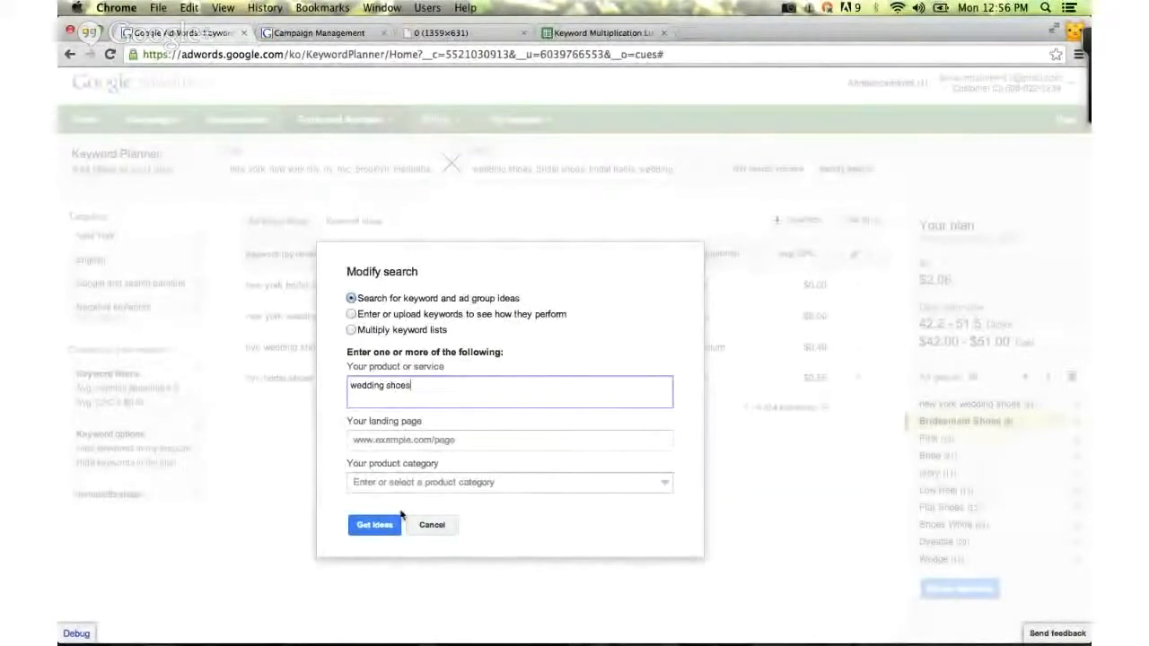
pyautogui.click(385, 526)
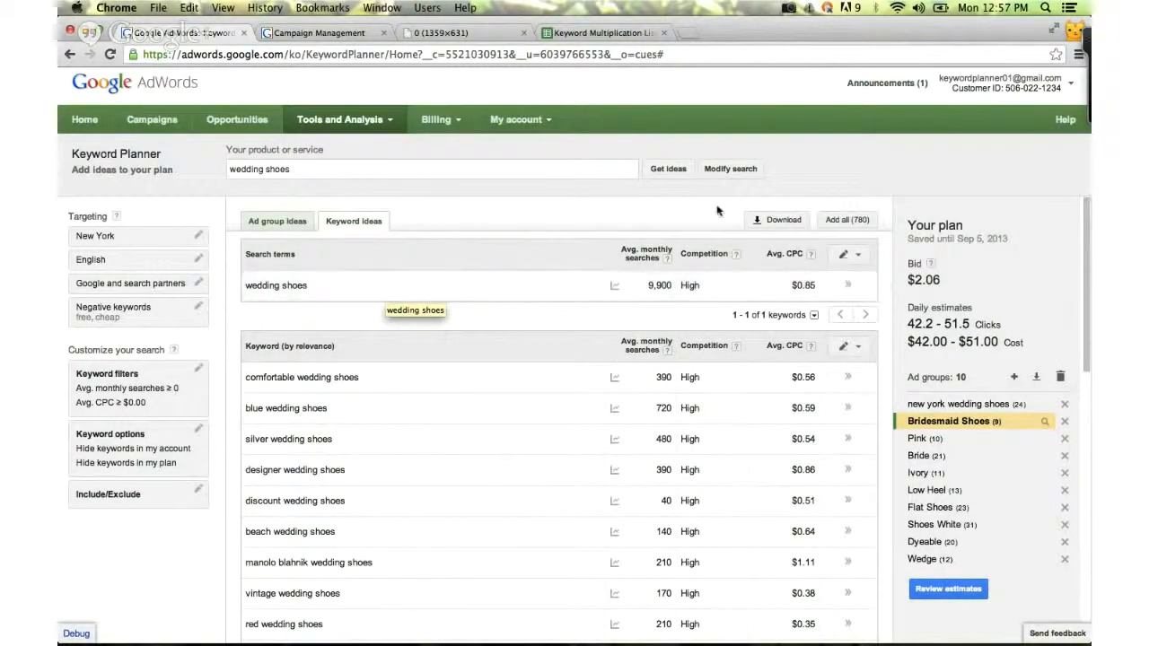
# View the segmentation and file format options for downloading the keyword ideas' historical statistics
pyautogui.click(778, 226)
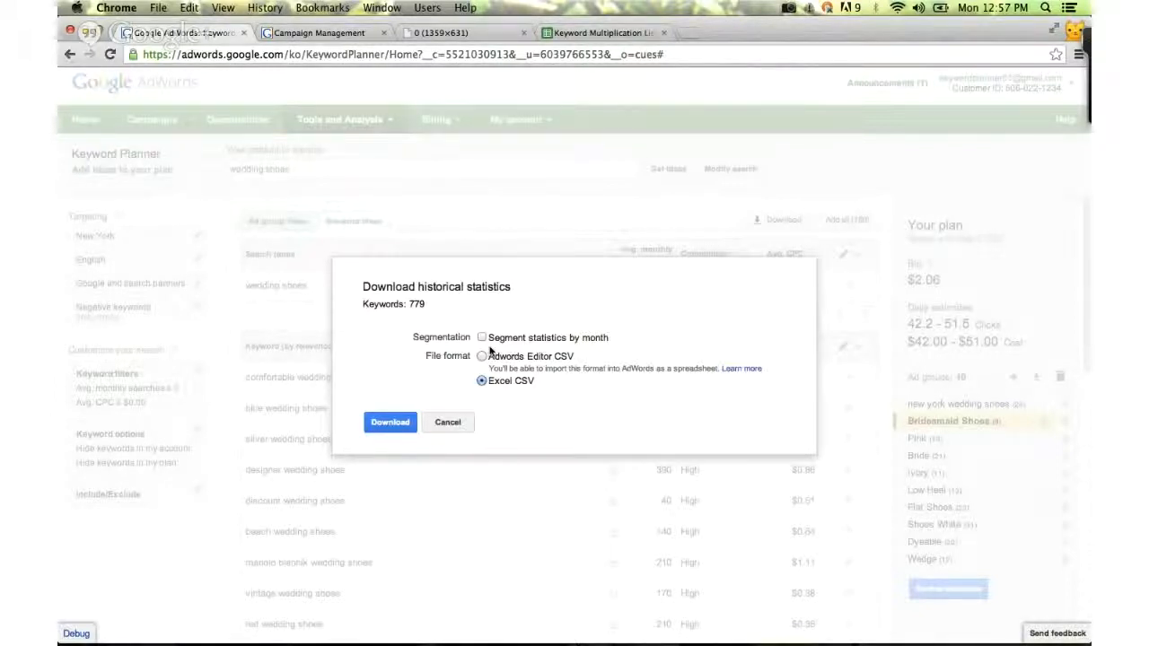
pyautogui.click(449, 423)
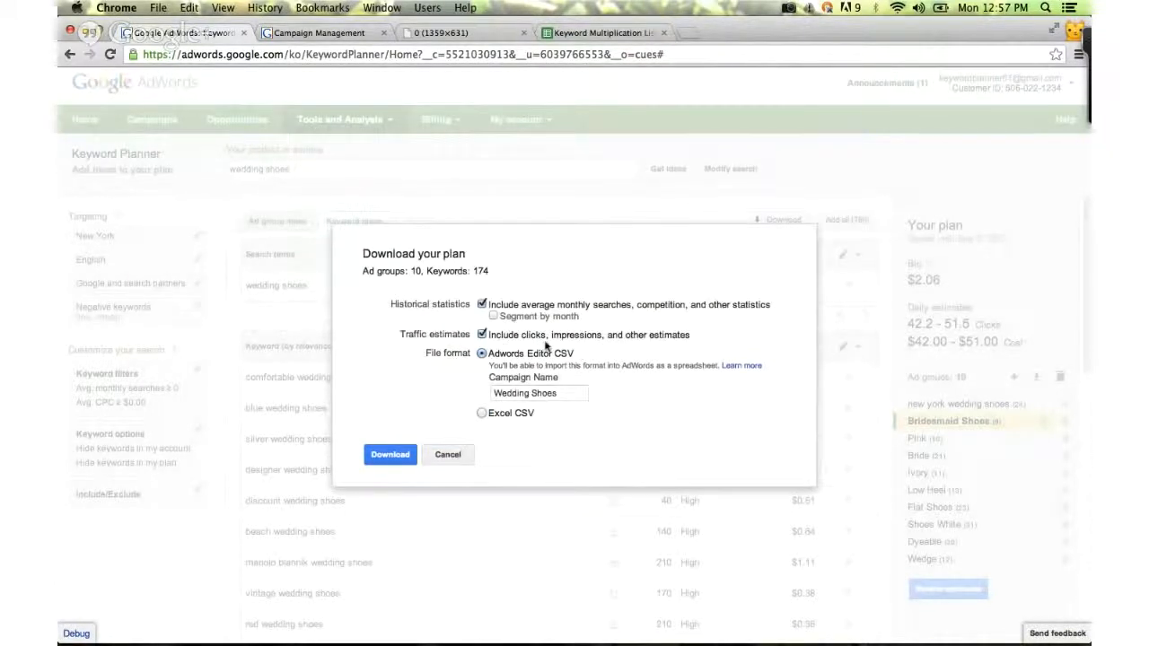
# Download the plan as an Excel CSV without traffic estimates, check the file in Excel and close it
pyautogui.click(482, 335)
pyautogui.click(482, 413)
pyautogui.click(391, 422)
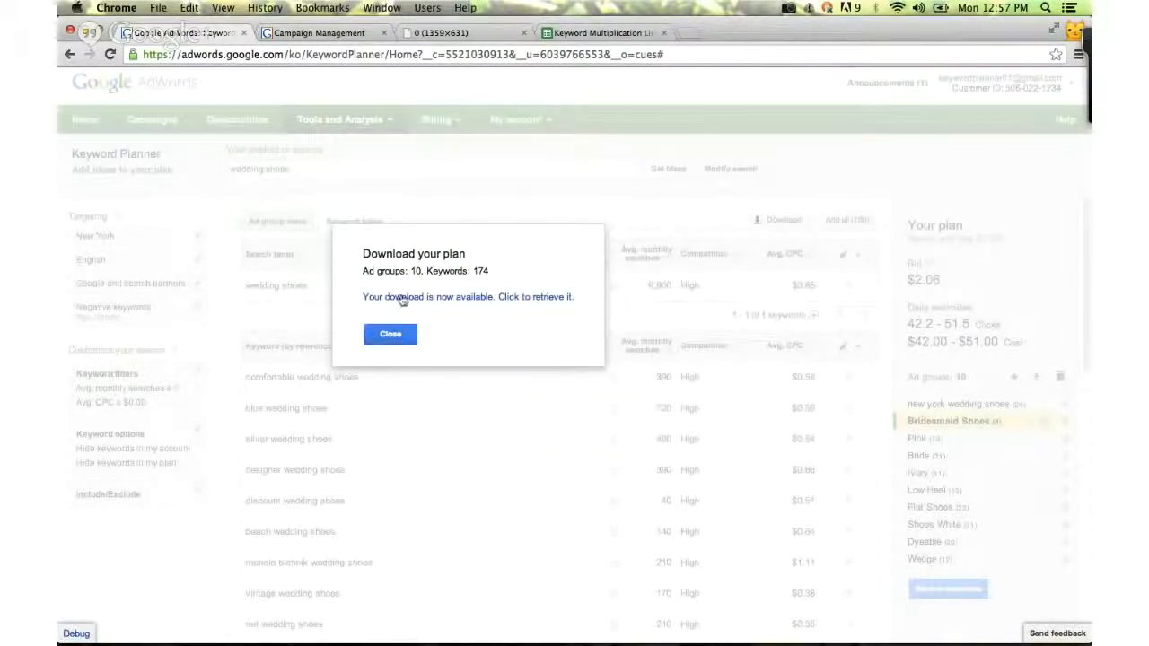
pyautogui.click(405, 297)
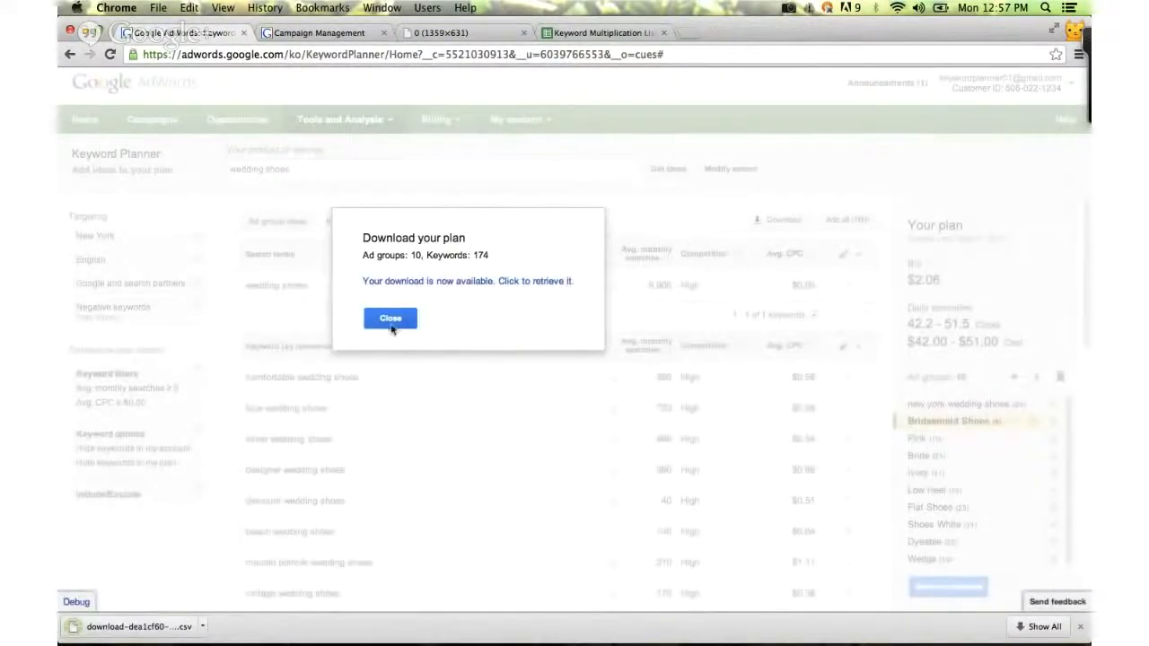
pyautogui.click(407, 283)
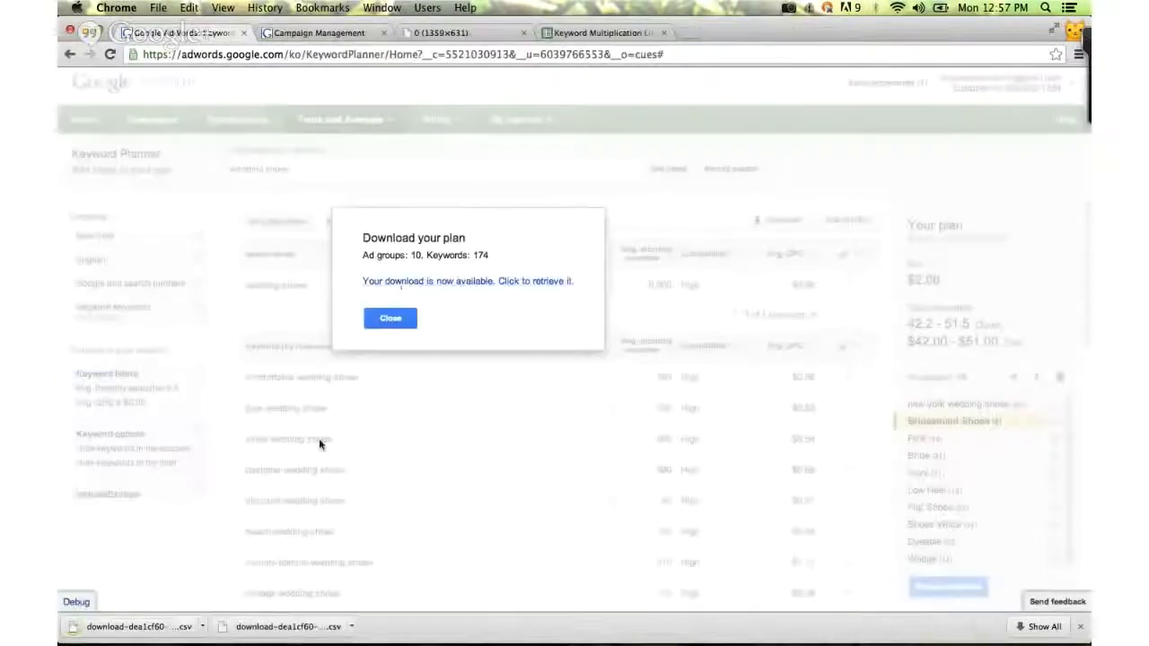
pyautogui.click(168, 626)
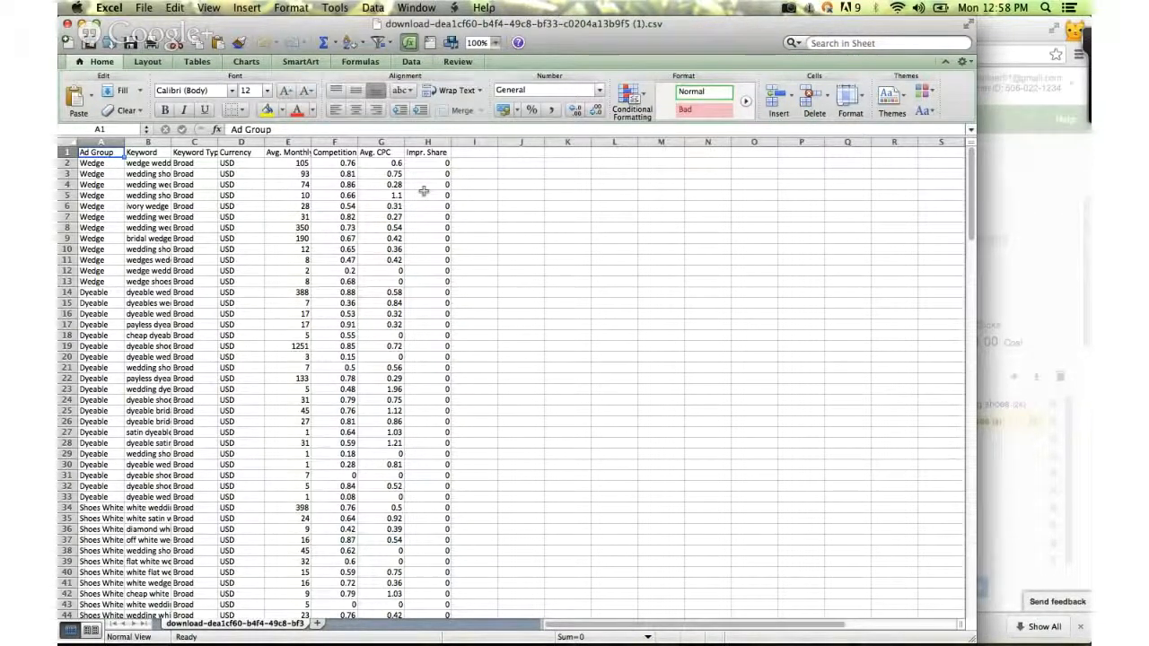
pyautogui.click(68, 24)
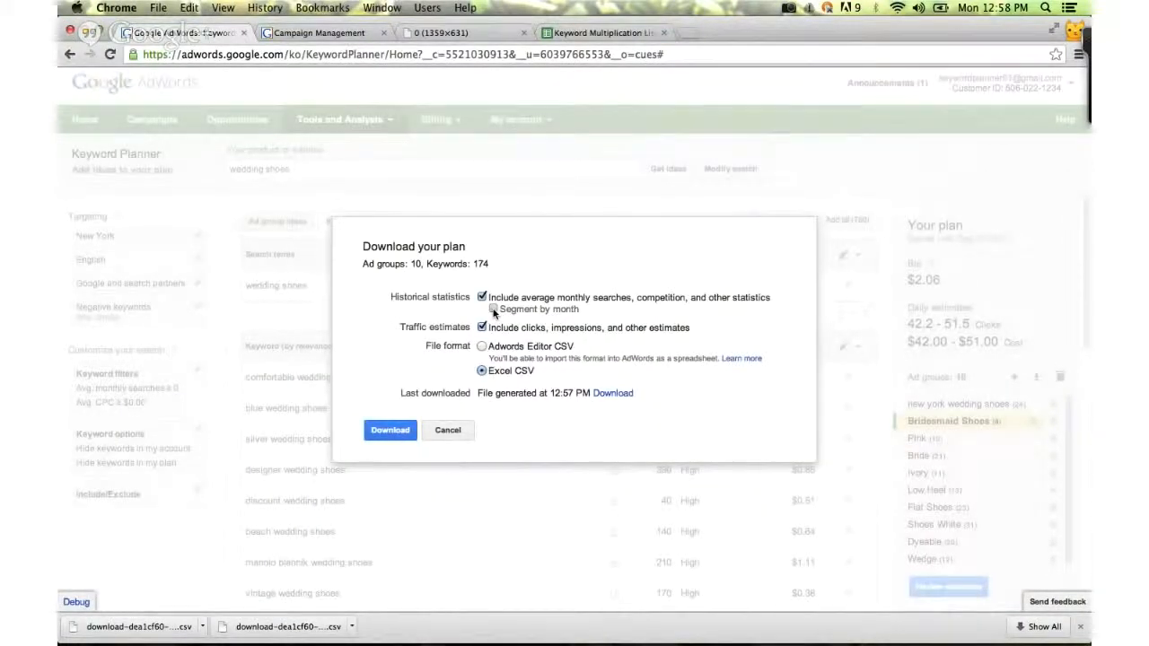
# Download the plan as an Excel CSV segmented by month and examine the monthly search columns in Excel
pyautogui.click(386, 435)
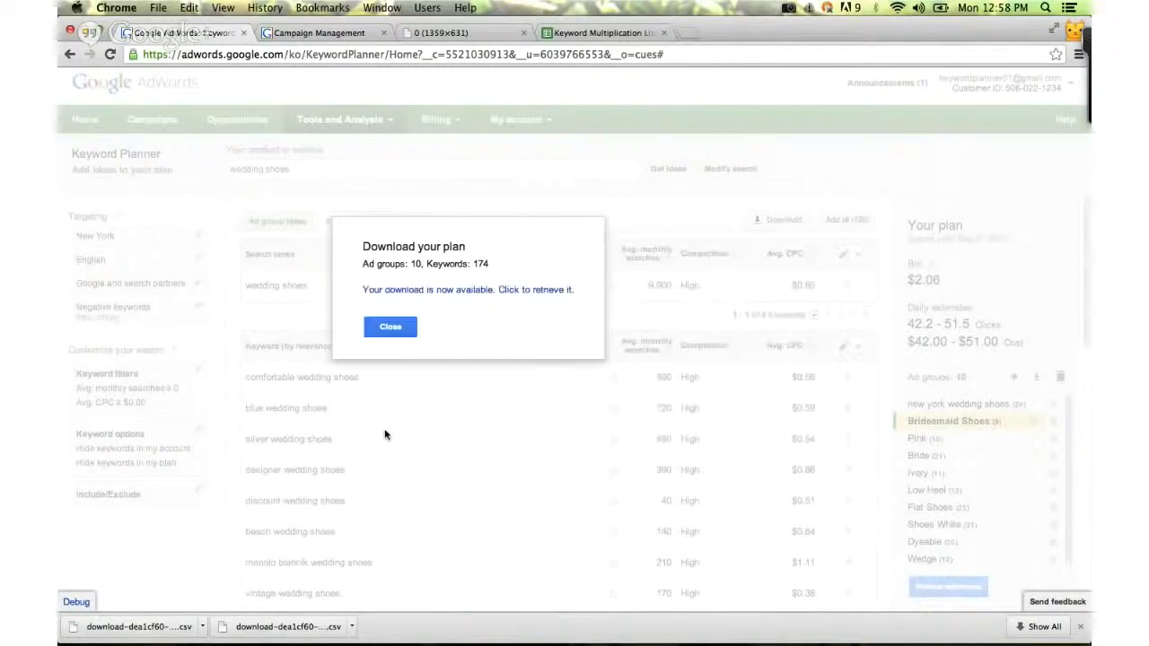
pyautogui.click(466, 290)
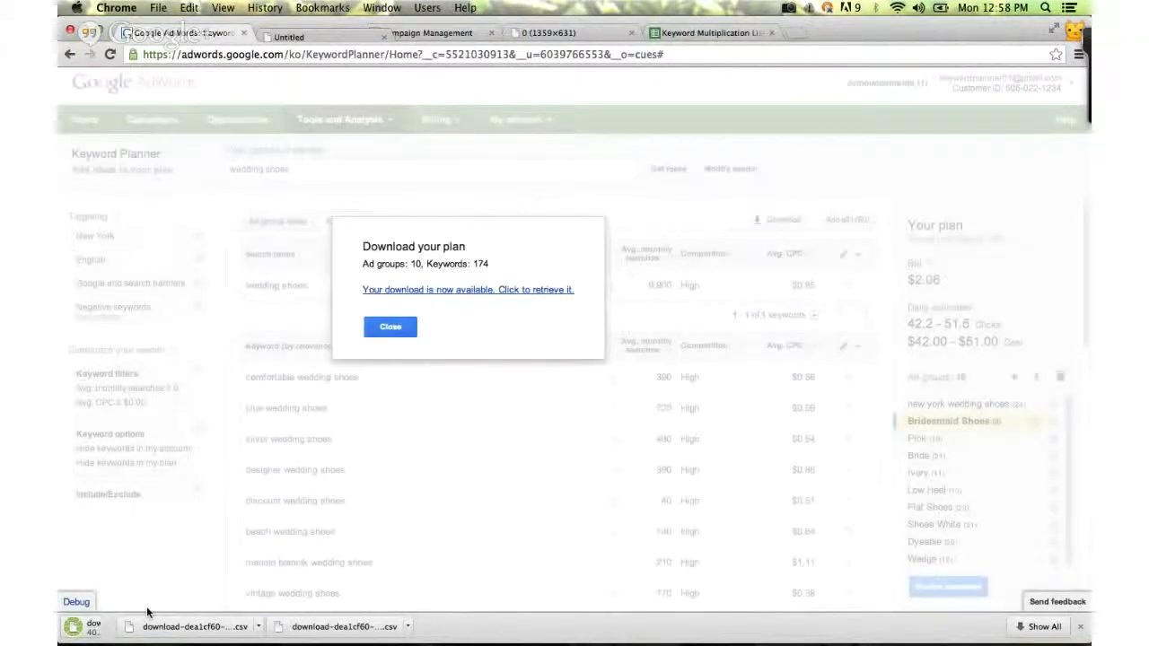
pyautogui.click(119, 629)
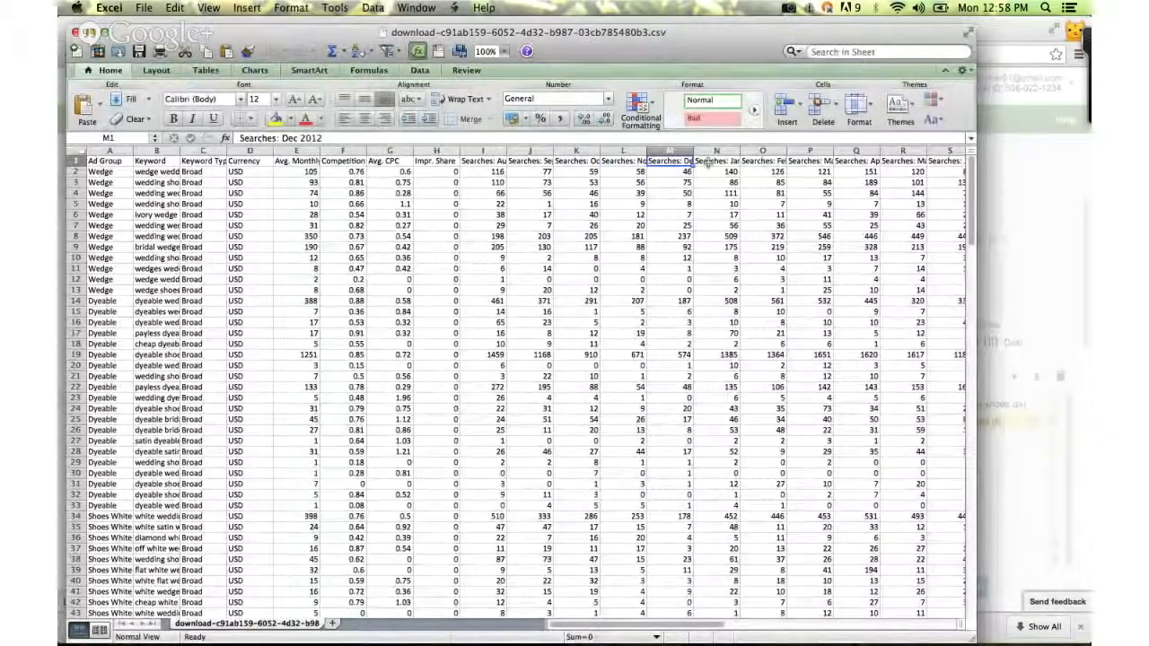
pyautogui.click(760, 162)
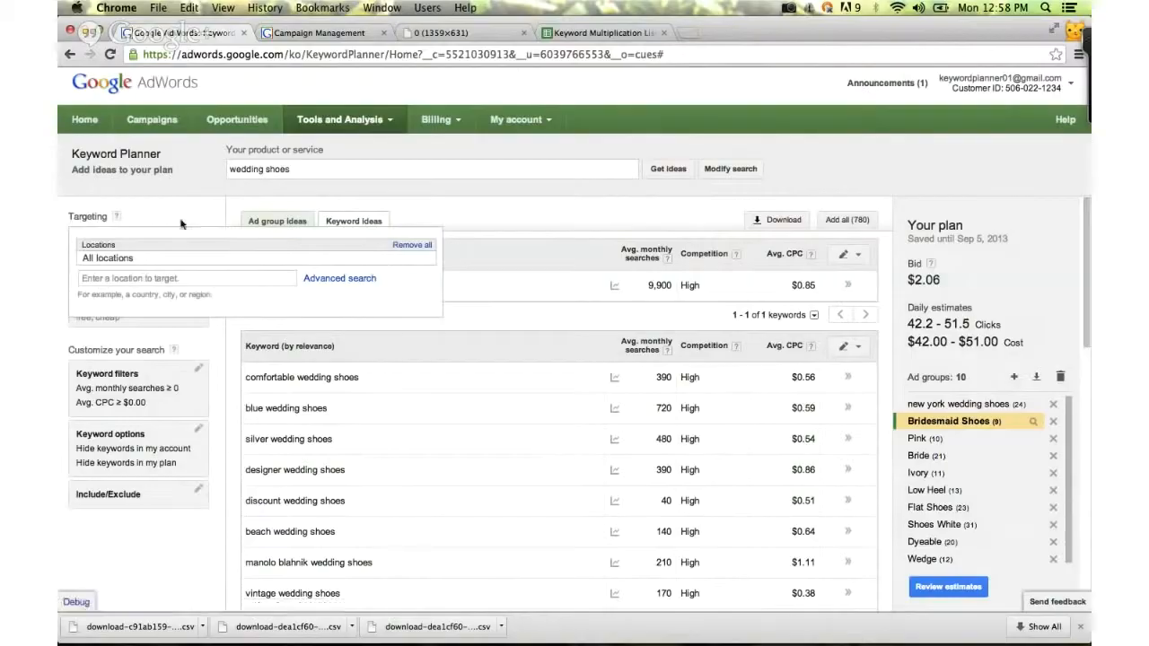
# Widen the location targeting to all locations and view the monthly search trend for "designer wedding shoes"
pyautogui.click(180, 224)
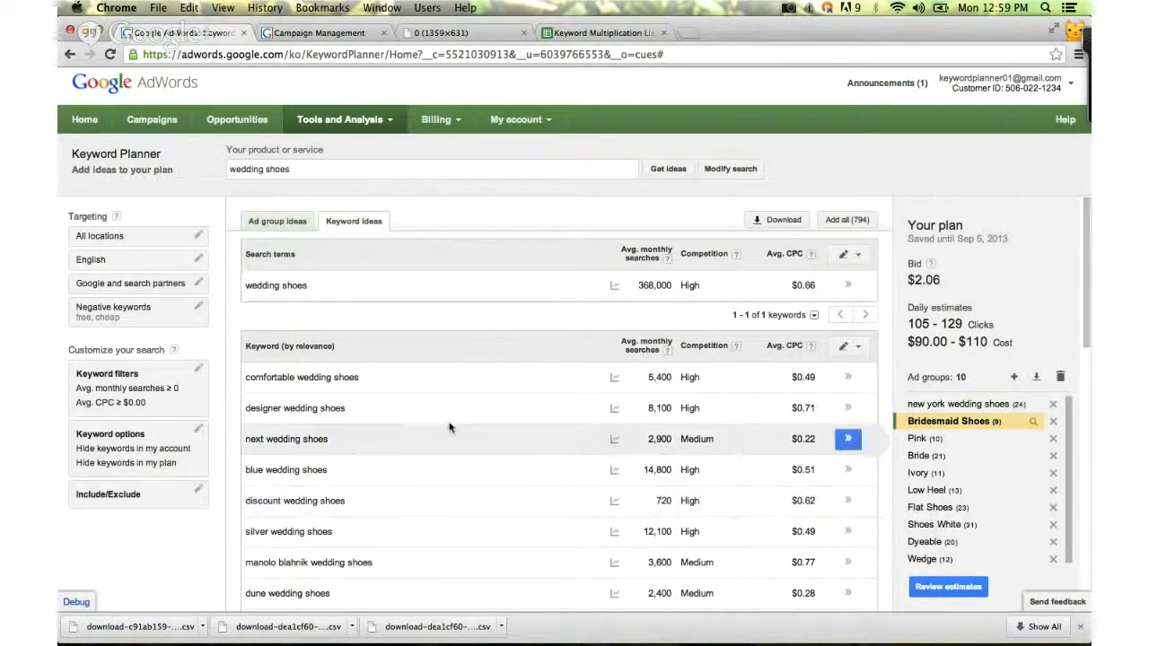
pyautogui.moveTo(614, 408)
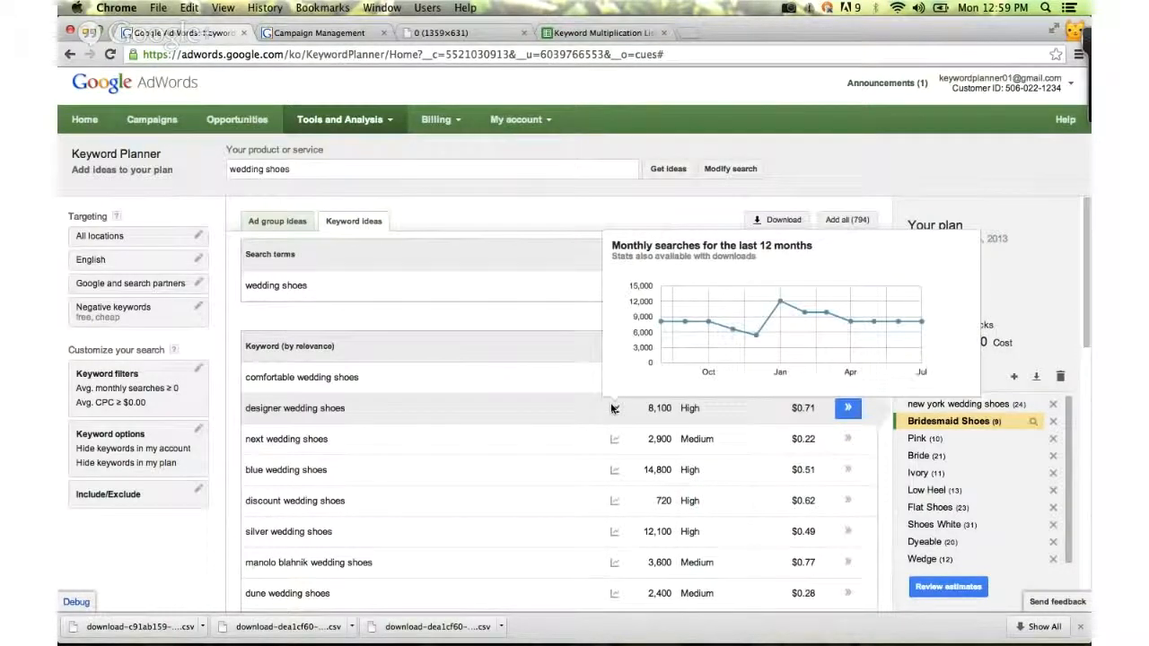